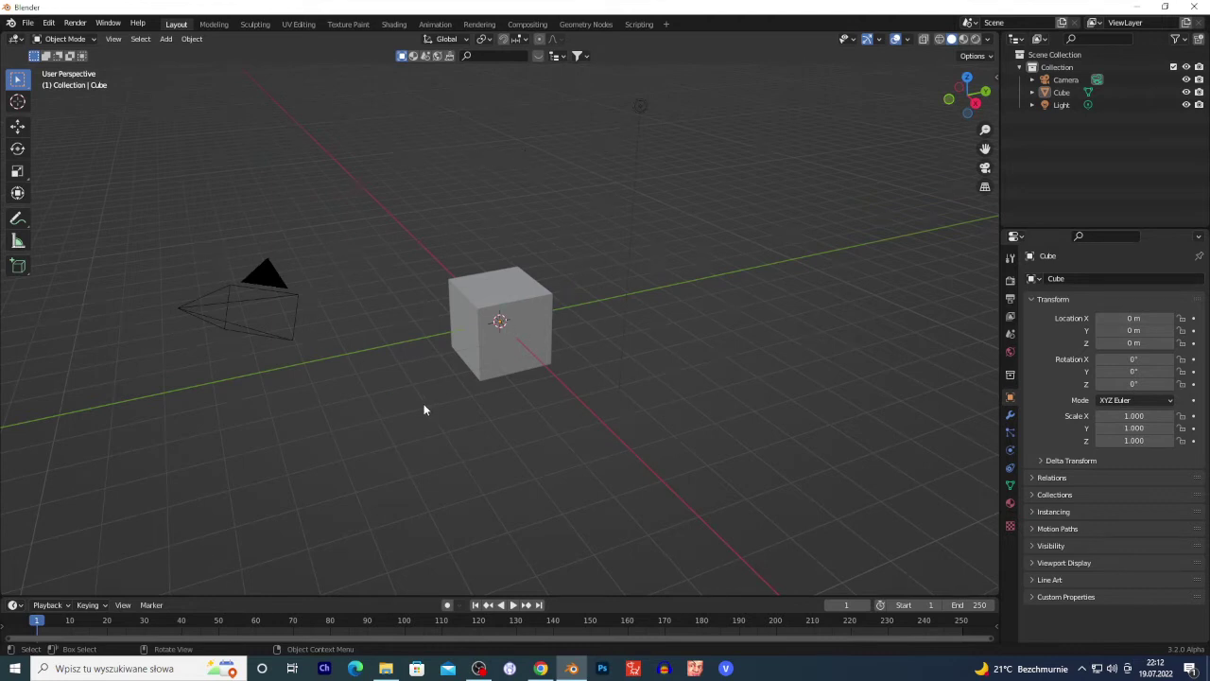
Delete the default cube from the scene
left_click(502, 329)
key("x")
left_click(485, 317)
Add a text object at the origin and stand it upright by setting its X rotation to 90°
key("shift+a")
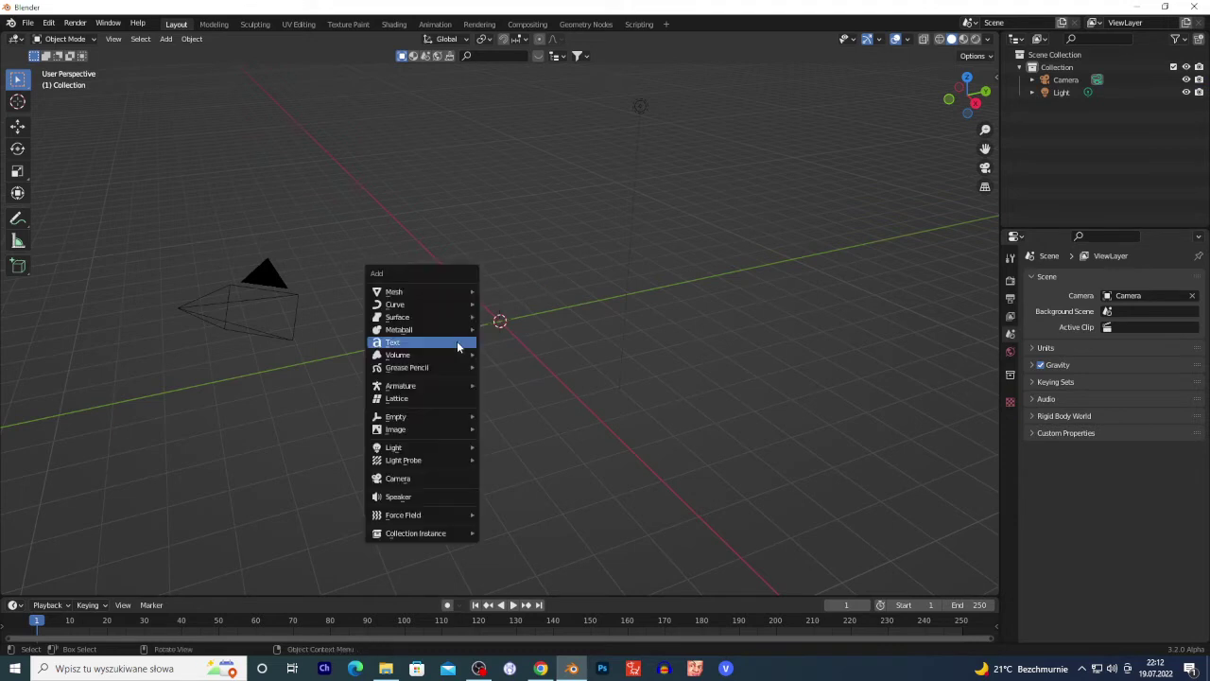
left_click(456, 342)
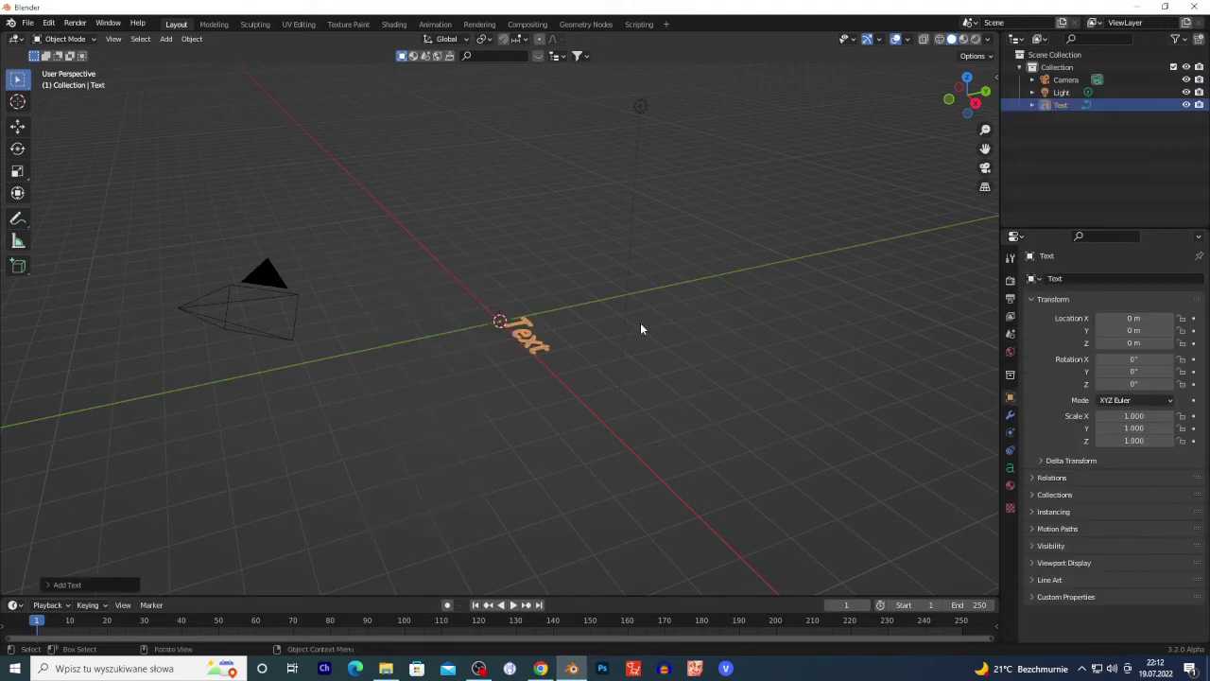
key("n")
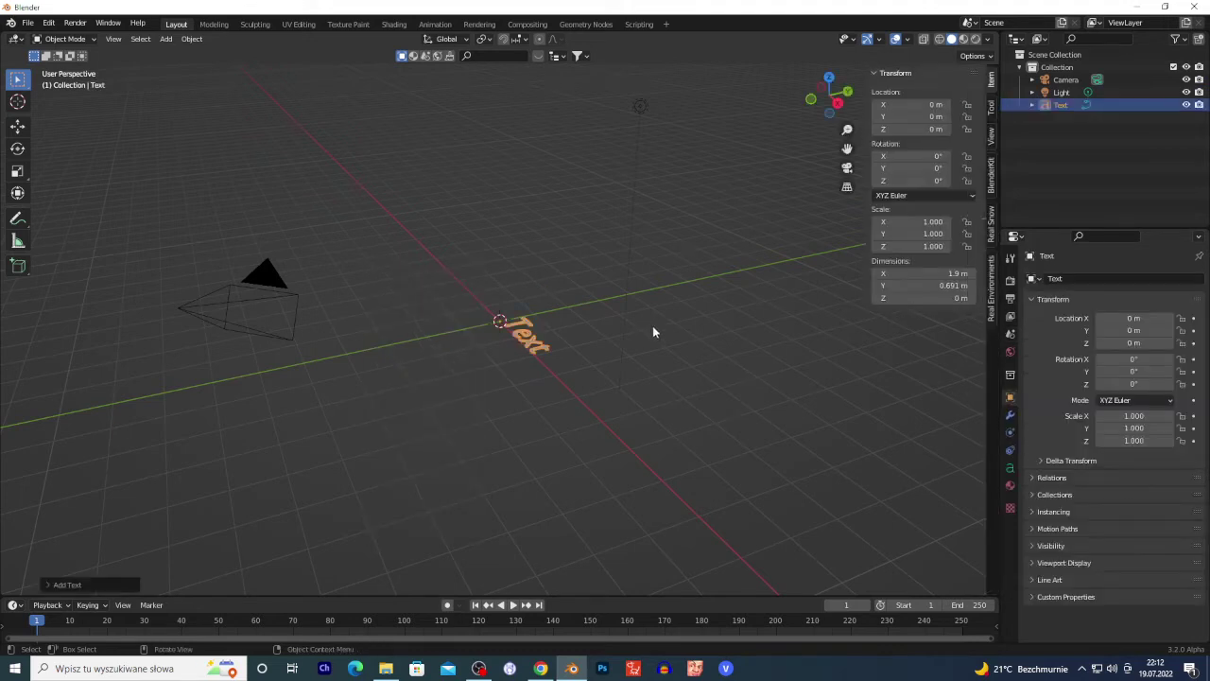
left_click(911, 155)
type("90")
key("Return")
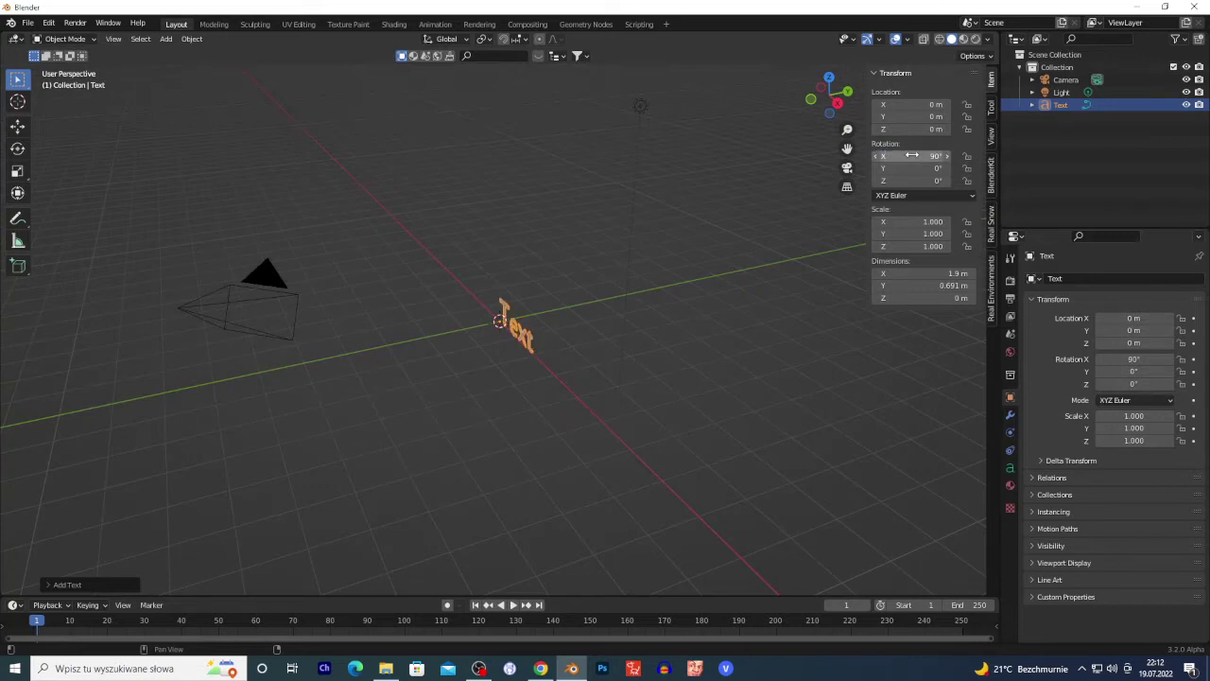
Move the text object straight up along the Z axis to a height of about 3.17 m
key("g")
key("z")
left_click(588, 184)
Fly to a front-on view of the text and align the scene camera to that view, framing the text near the centre
key("shift+grave")
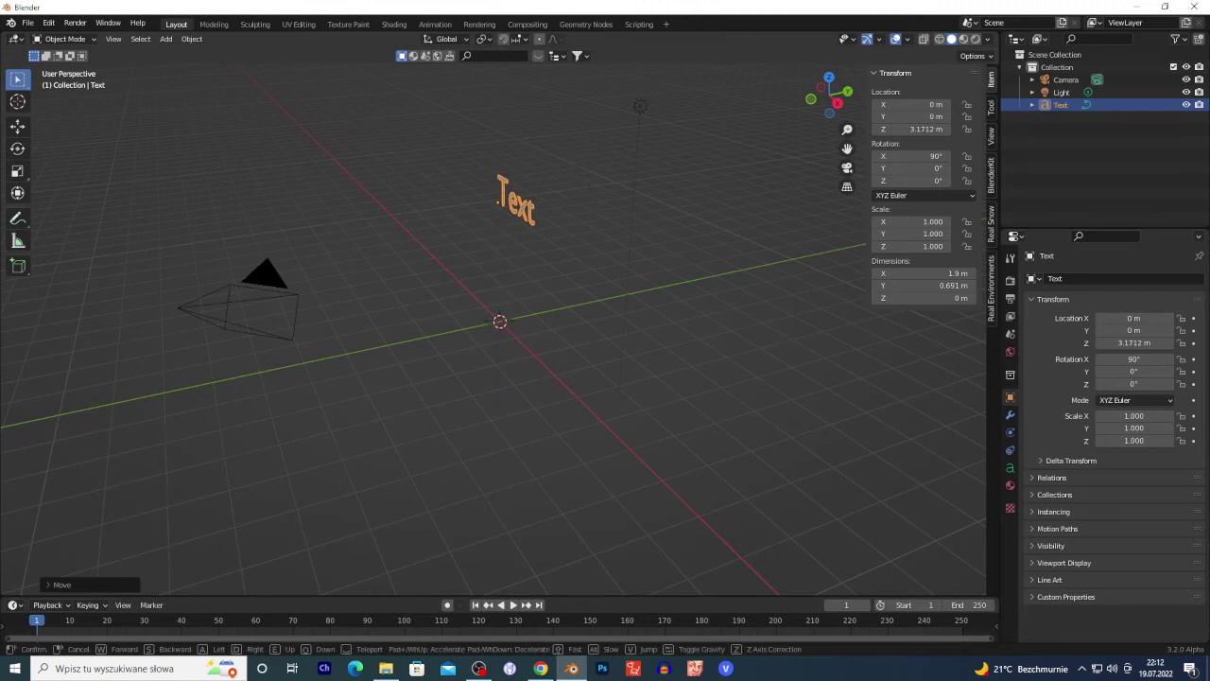
key("w")
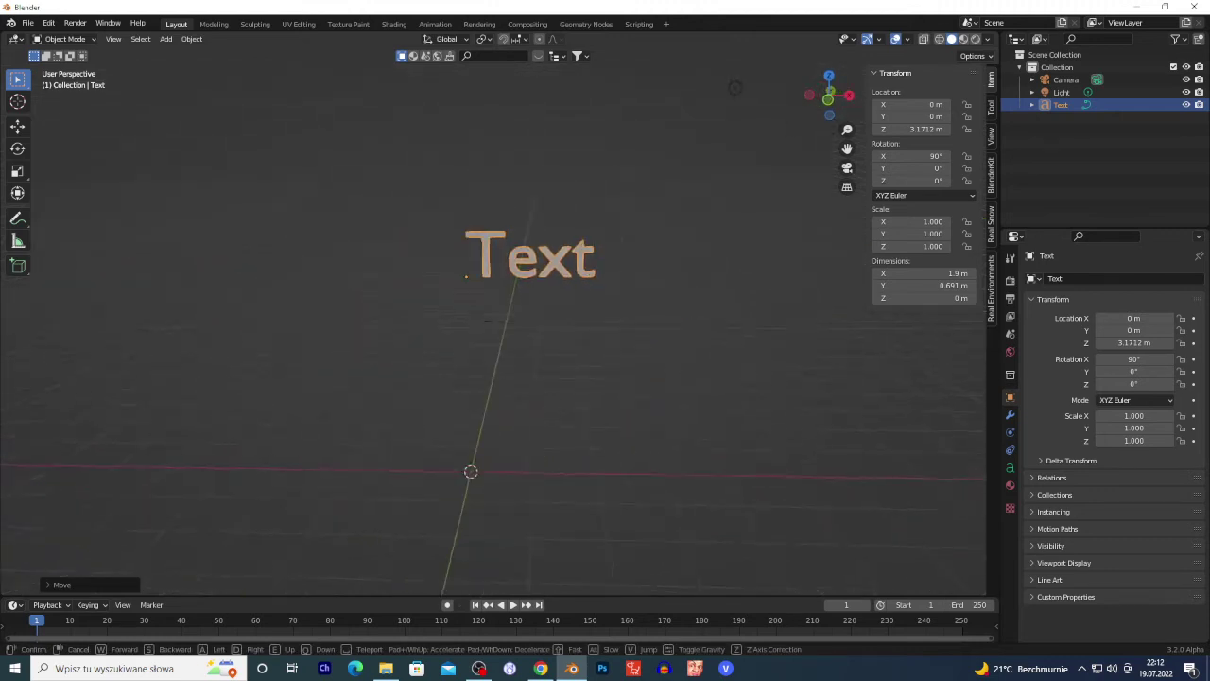
left_click(500, 327)
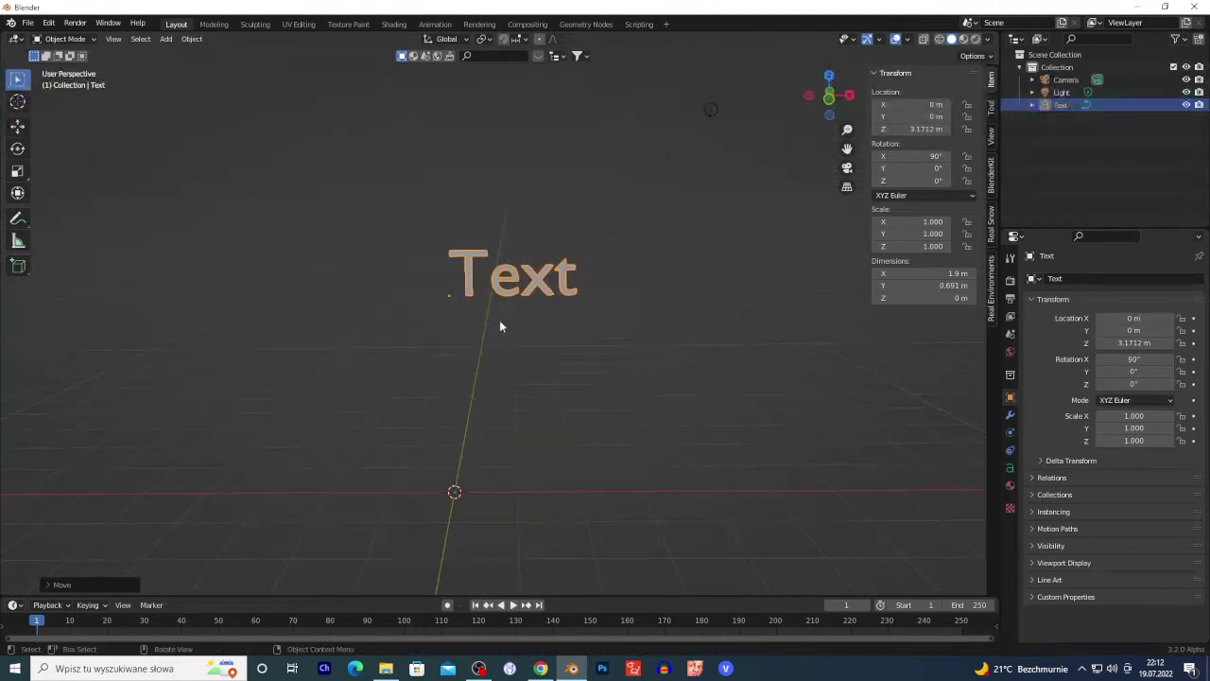
key("ctrl+alt+KP_0")
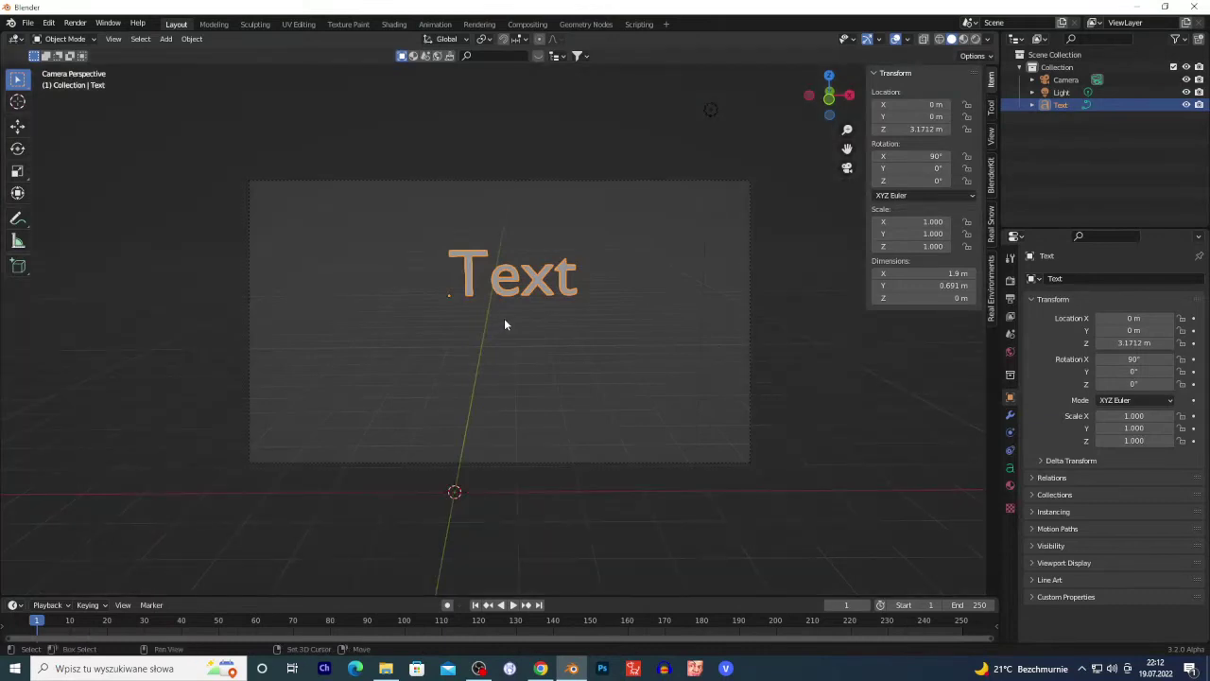
middle_click_drag(511, 317, 495, 343)
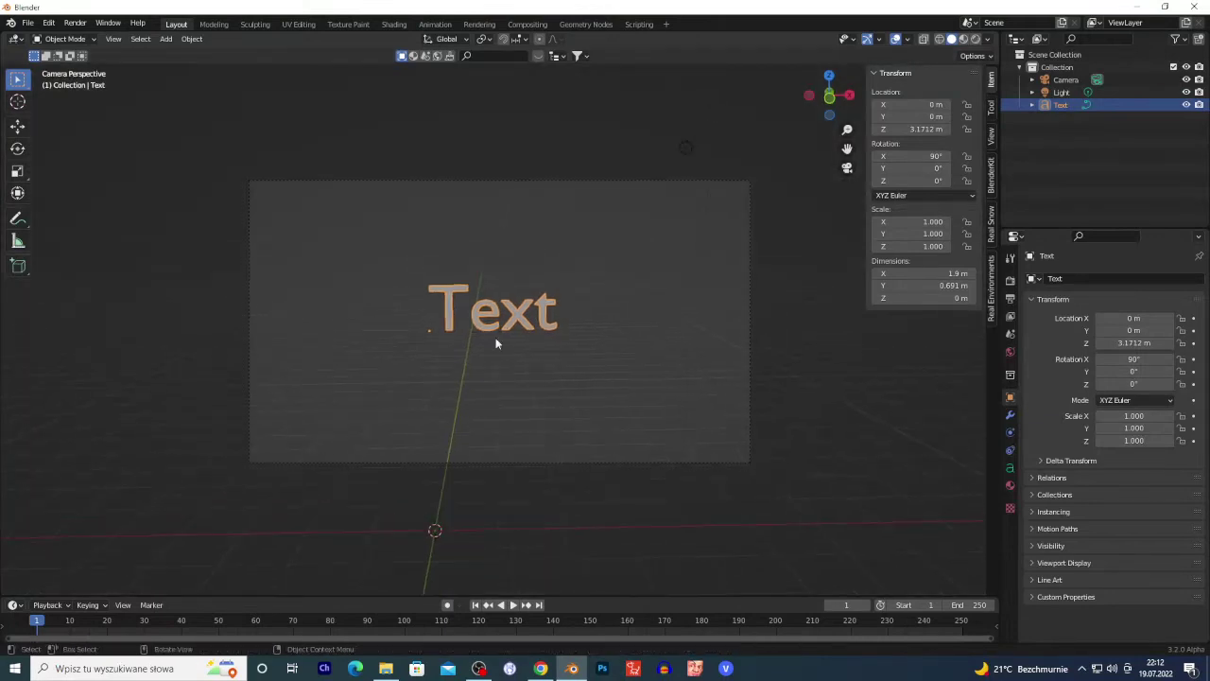
scroll(496, 343, "up", 5)
scroll(501, 352, "down", 2)
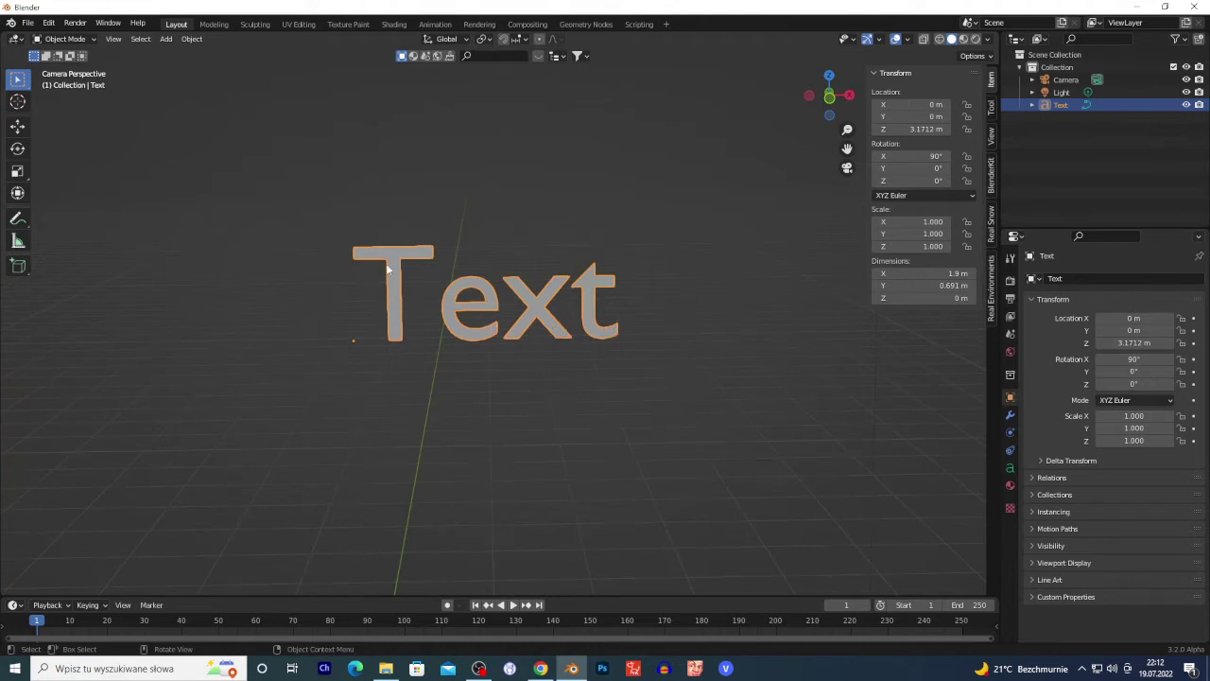
Replace the text object's wording with "fuck" and return to Object Mode
key("Tab")
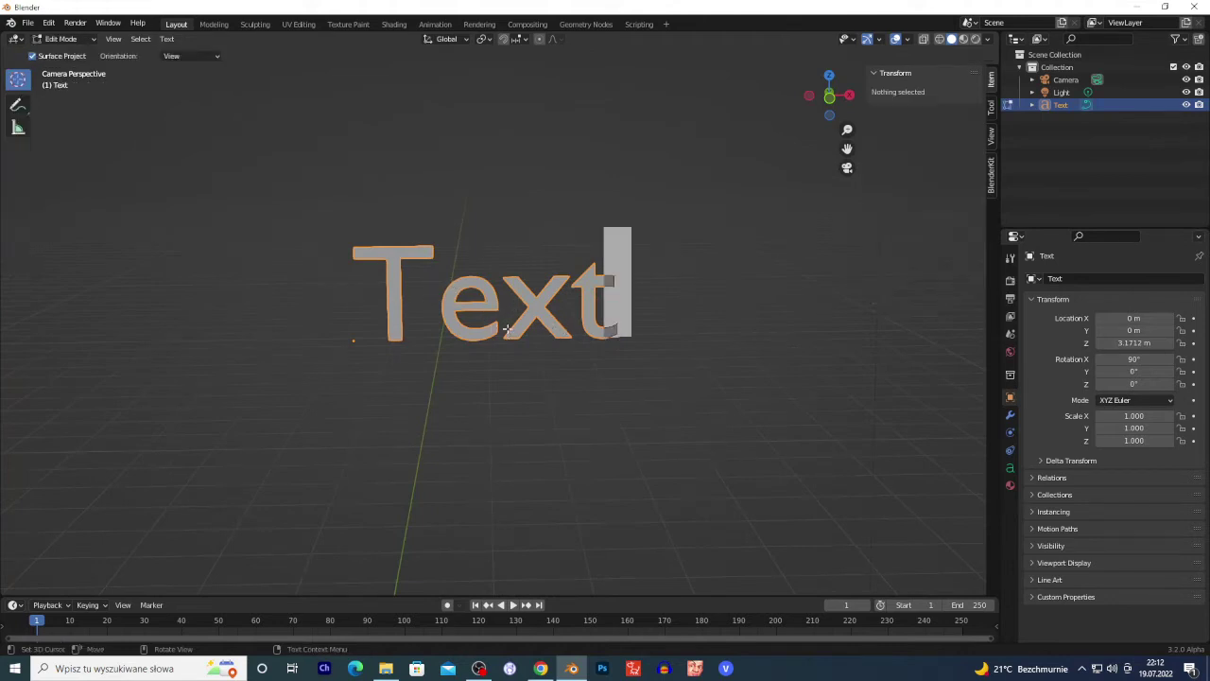
key("BackSpace")
key("BackSpace")
key("BackSpace")
key("BackSpace")
type("fuvk")
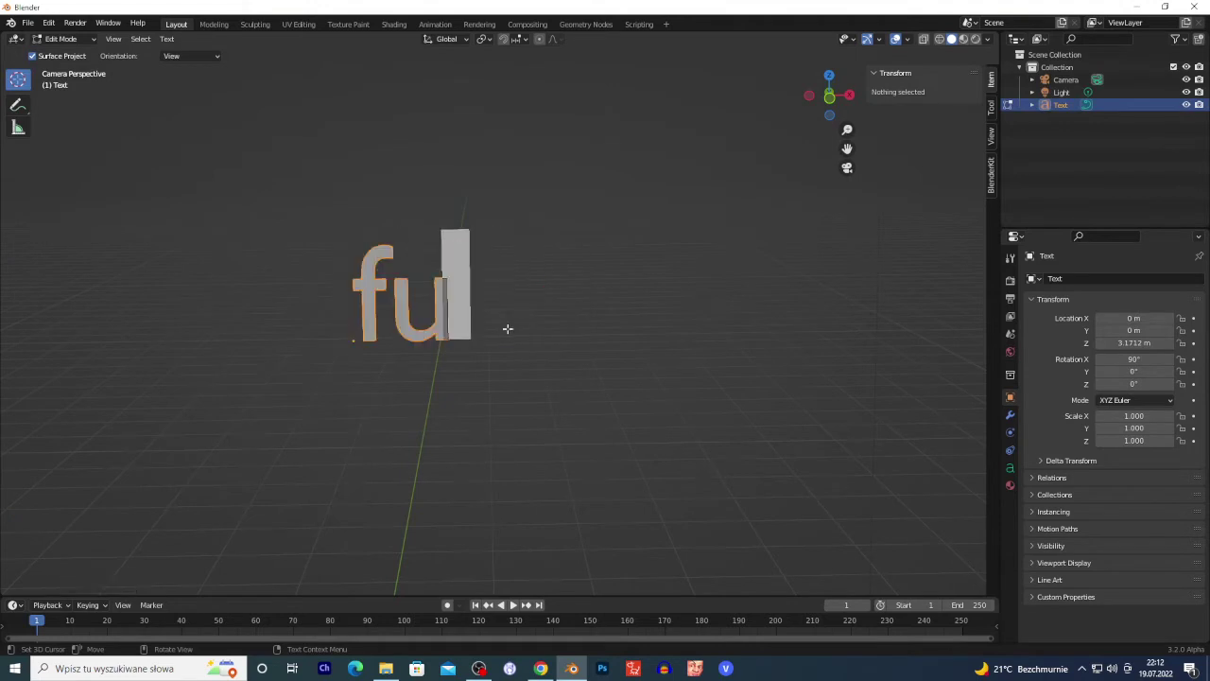
key("BackSpace")
key("BackSpace")
type("ck")
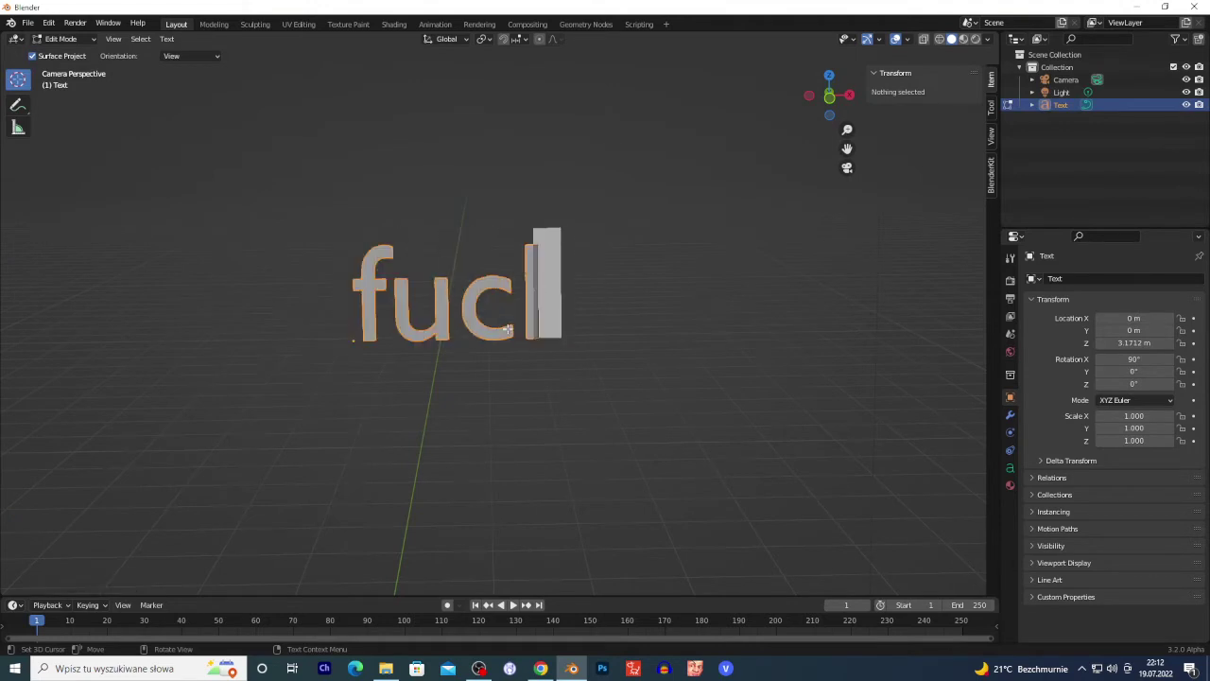
key("BackSpace")
type("k")
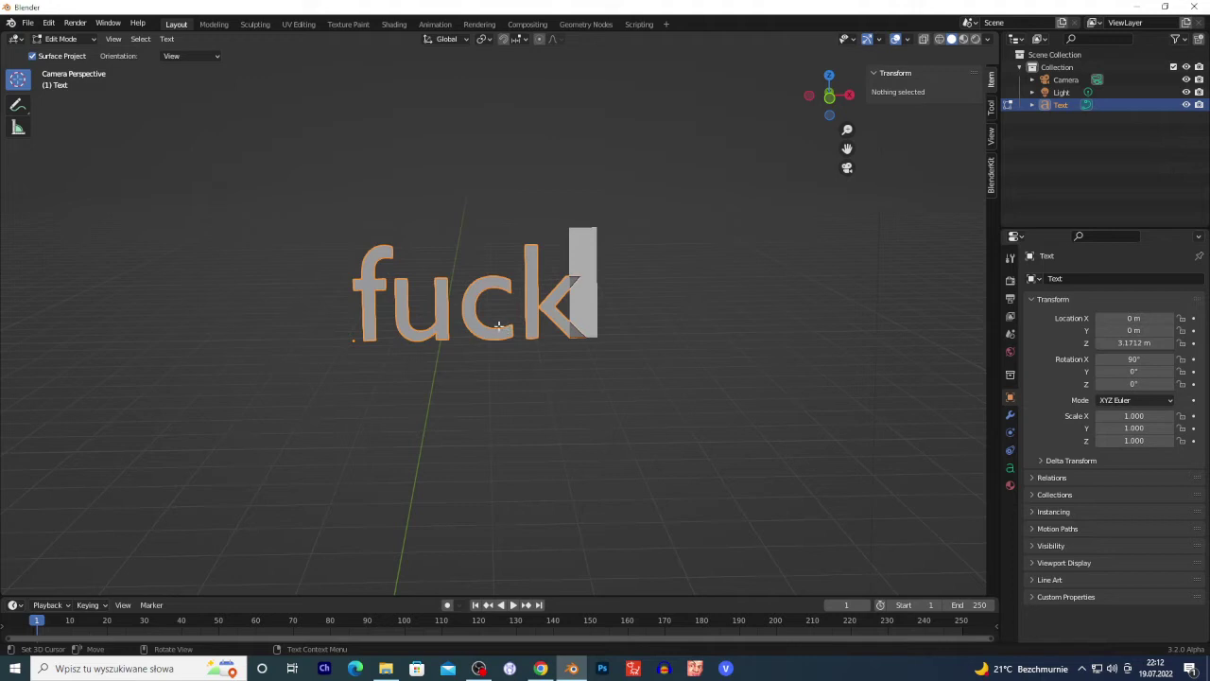
key("Tab")
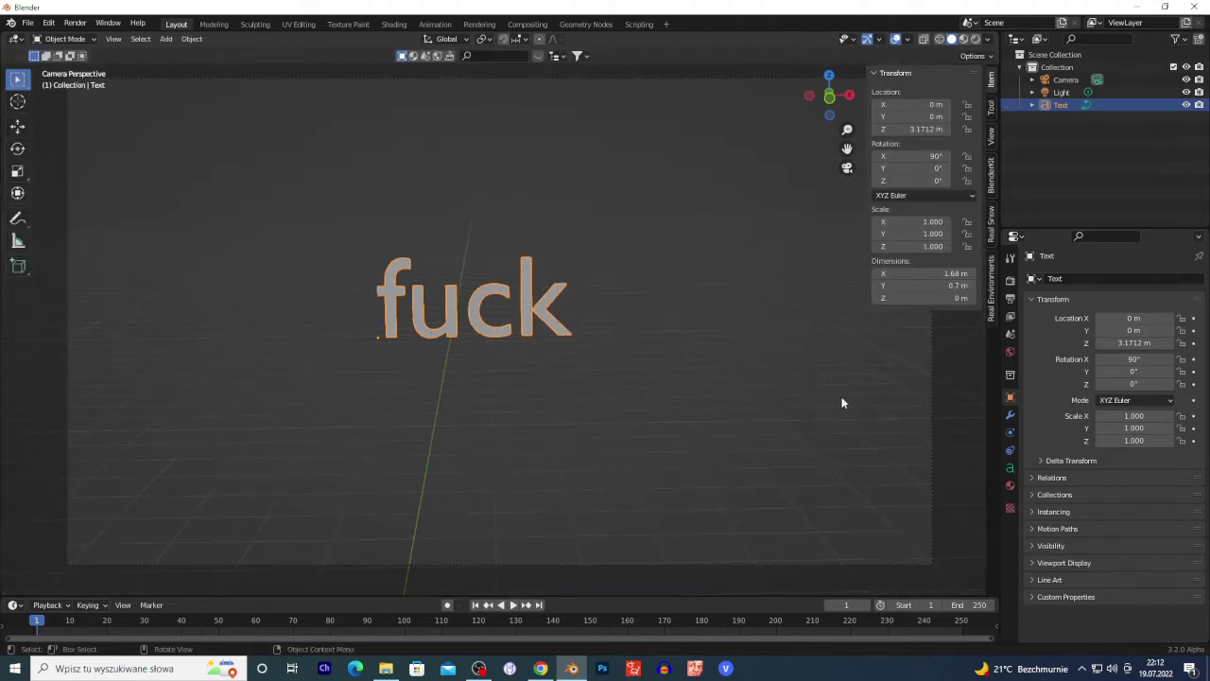
Give the text depth by setting its geometry Extrude value to 0.3 m
left_click(1009, 470)
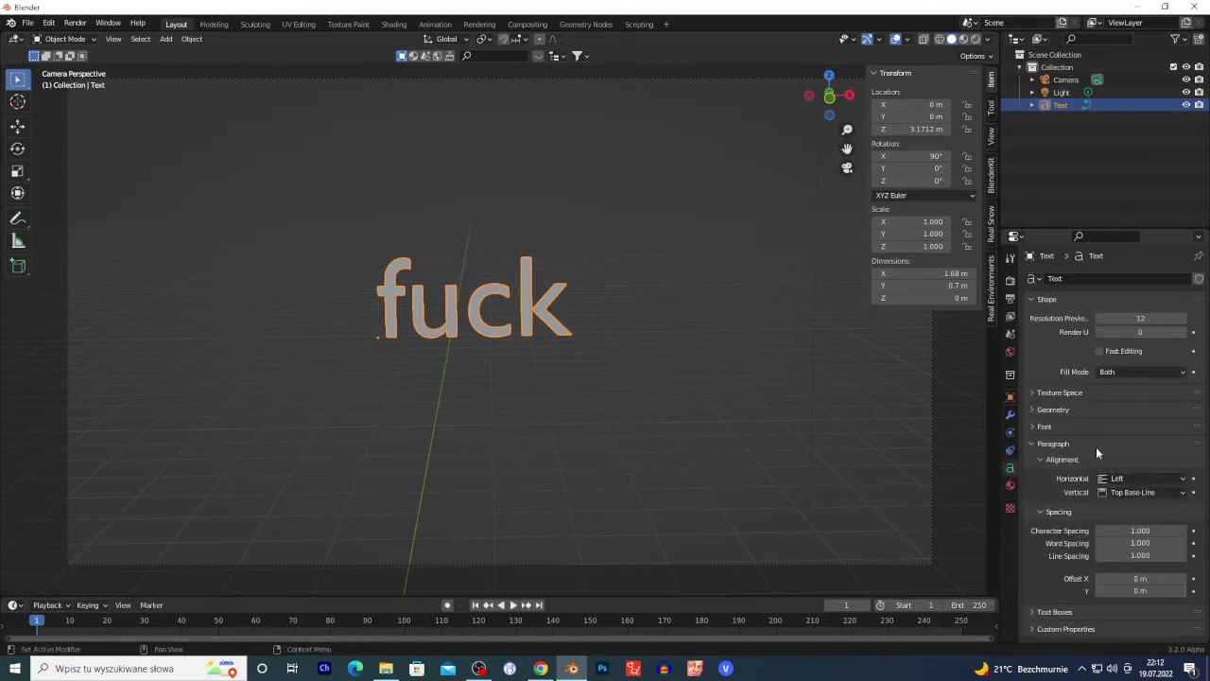
left_click(1037, 410)
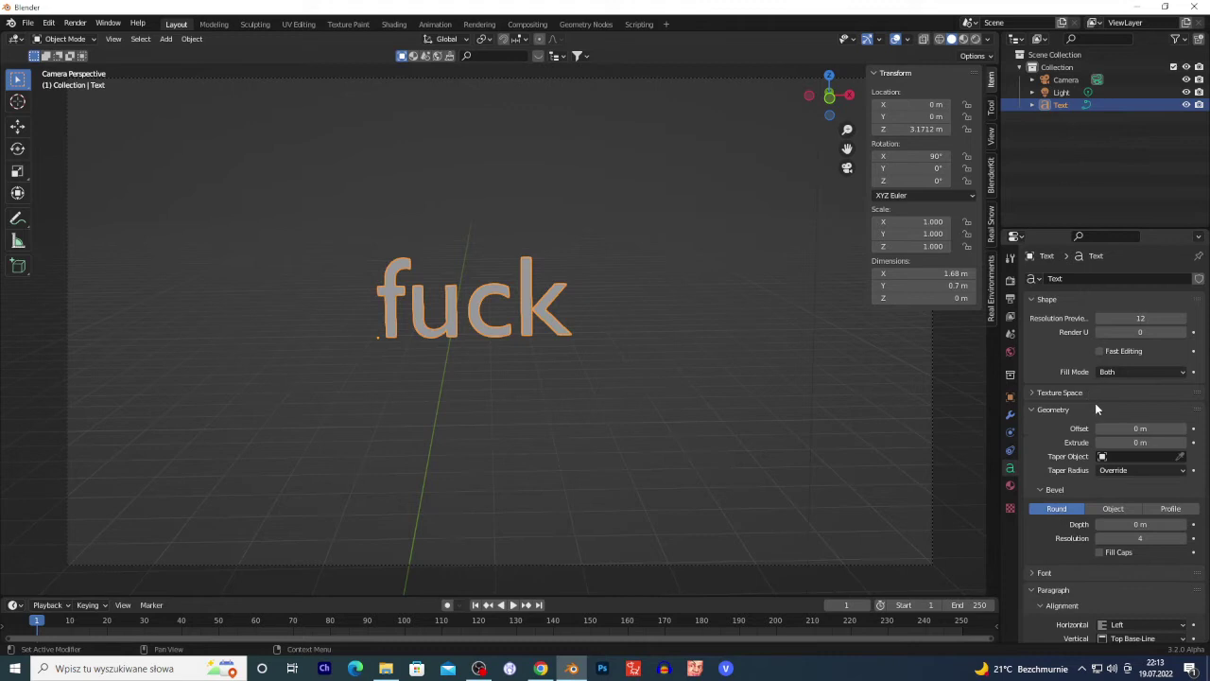
left_click(1140, 442)
type("0.21")
key("Return")
left_click(1141, 442)
type("0.3")
key("Return")
Examine the extruded text from different angles and return to the camera view
scroll(359, 302, "up", 2)
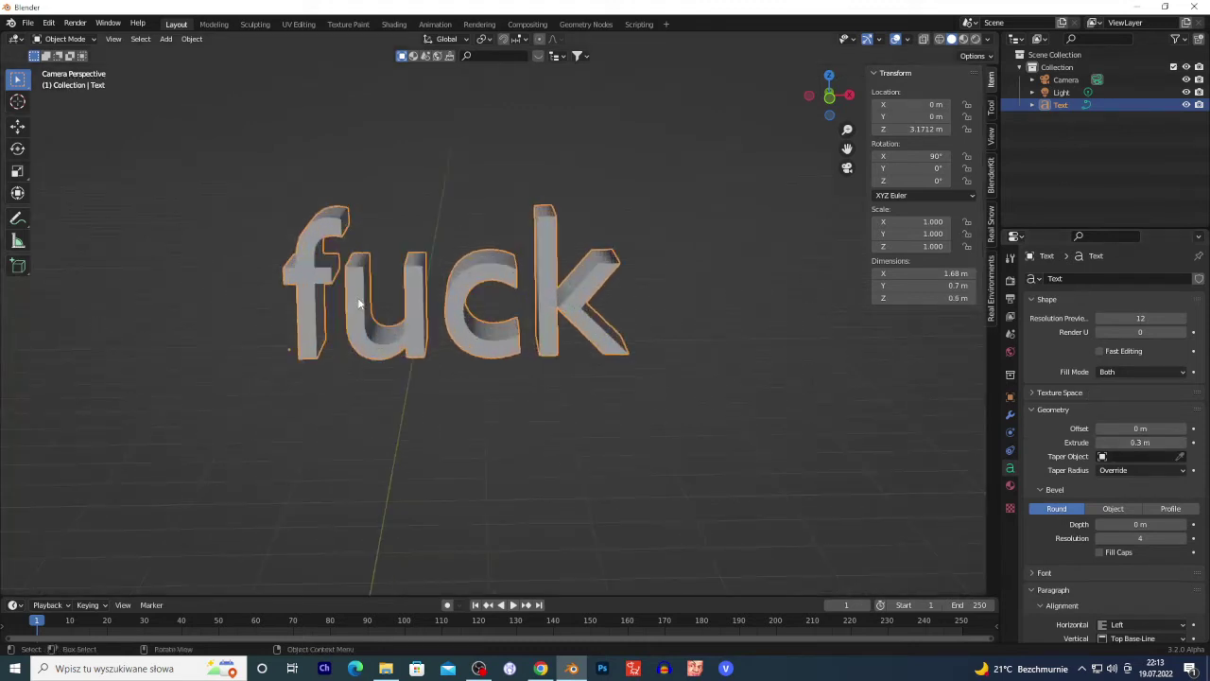
left_click(525, 398)
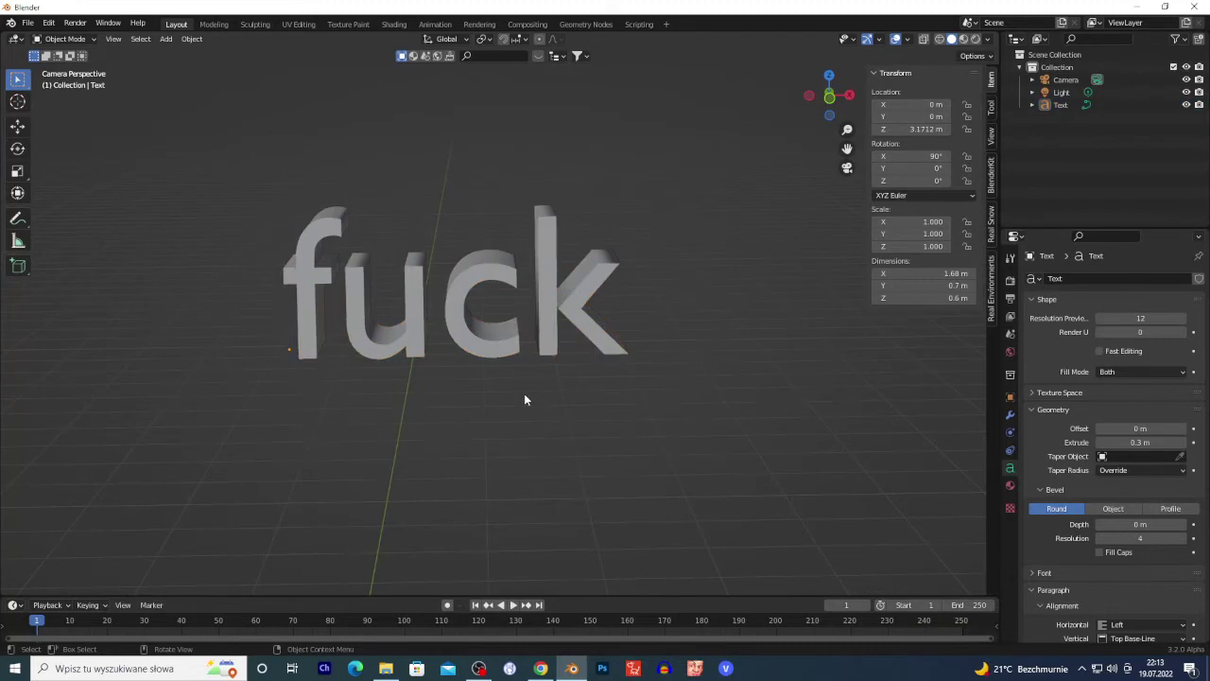
key("shift+grave")
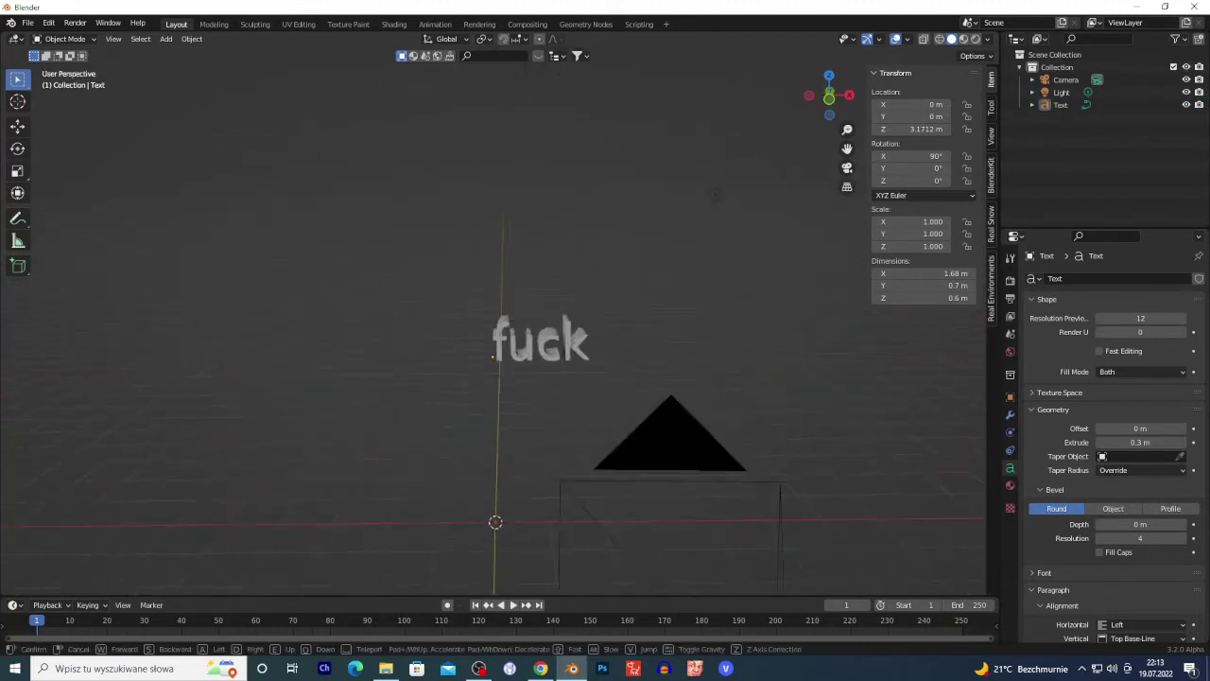
key("w")
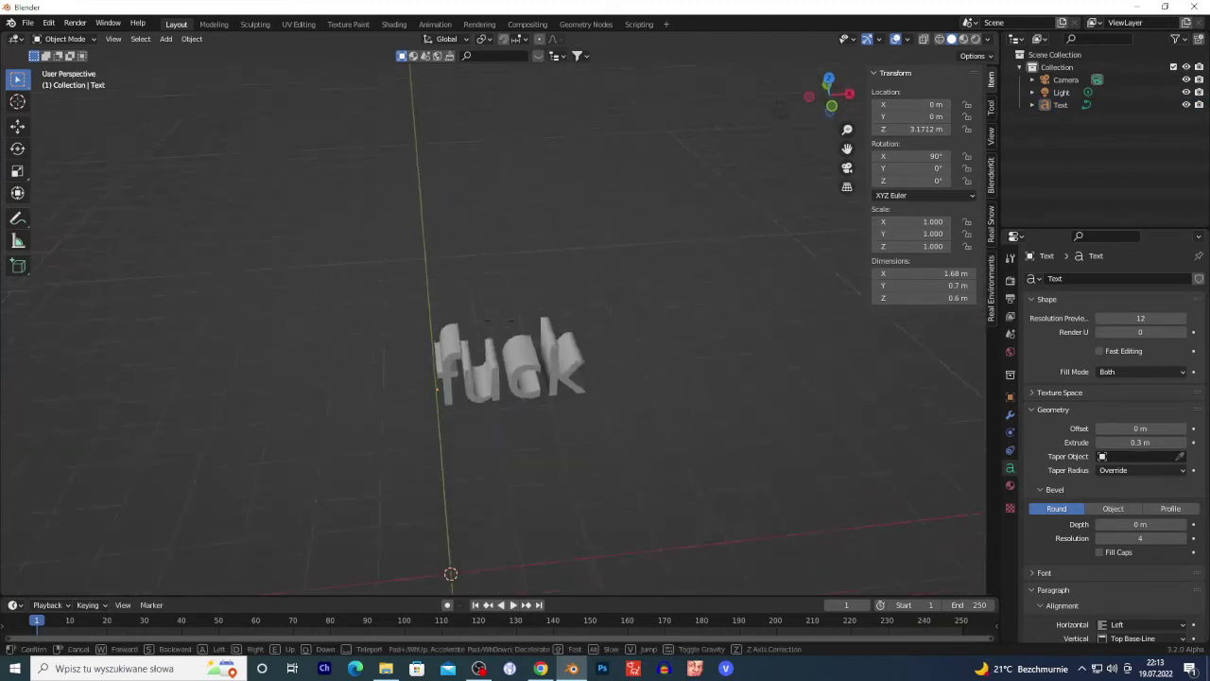
left_click(503, 328)
scroll(503, 328, "up", 3)
scroll(501, 331, "up", 2)
key("KP_0")
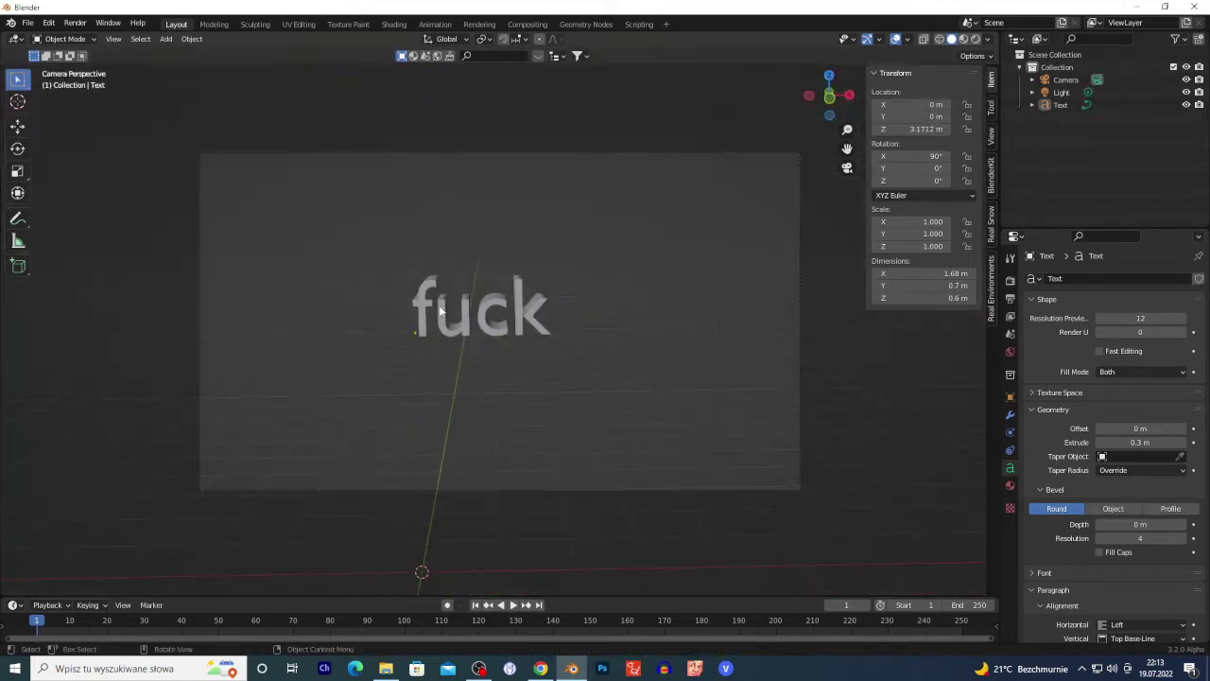
Convert the extruded text object to a mesh
left_click(453, 313)
scroll(453, 313, "up", 2)
right_click(460, 290)
mouse_move(458, 286)
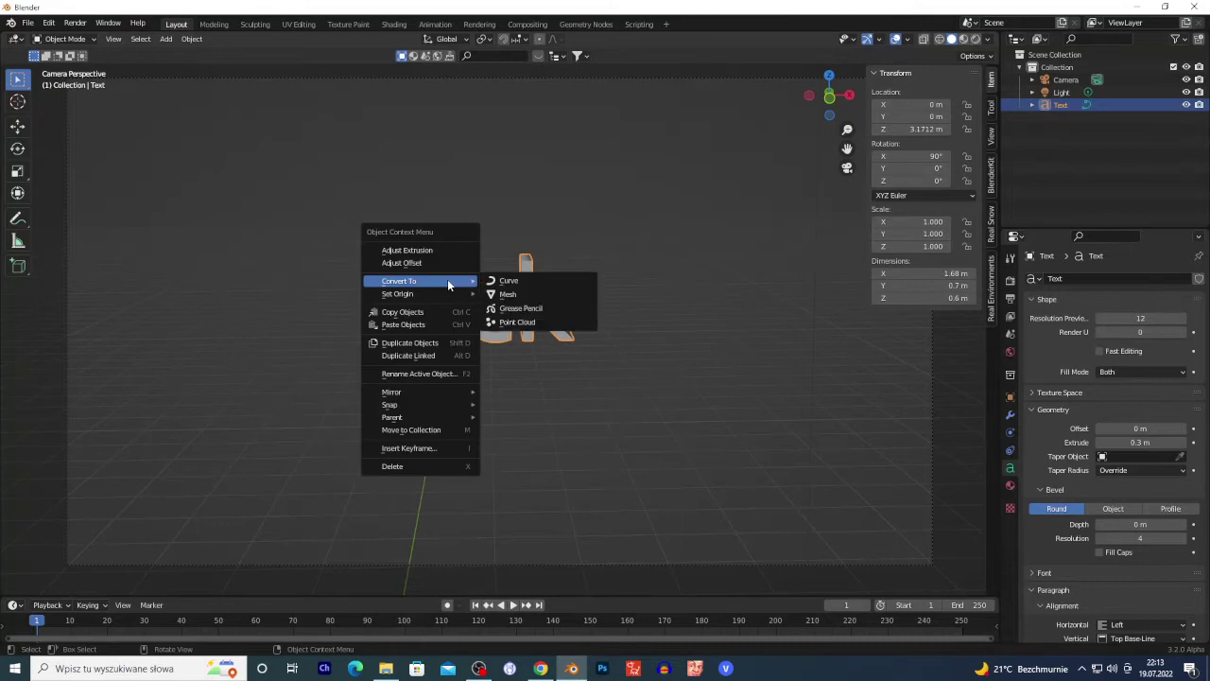
left_click(507, 294)
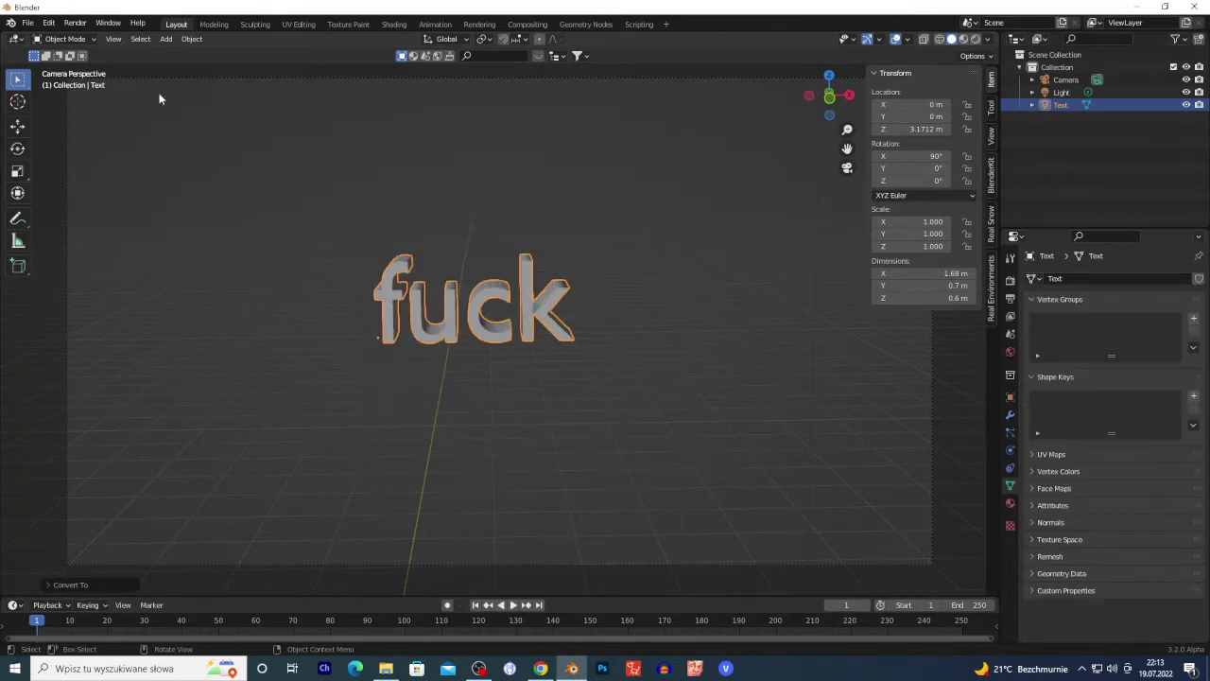
Apply the Quick Smoke effect to the text mesh
left_click(192, 39)
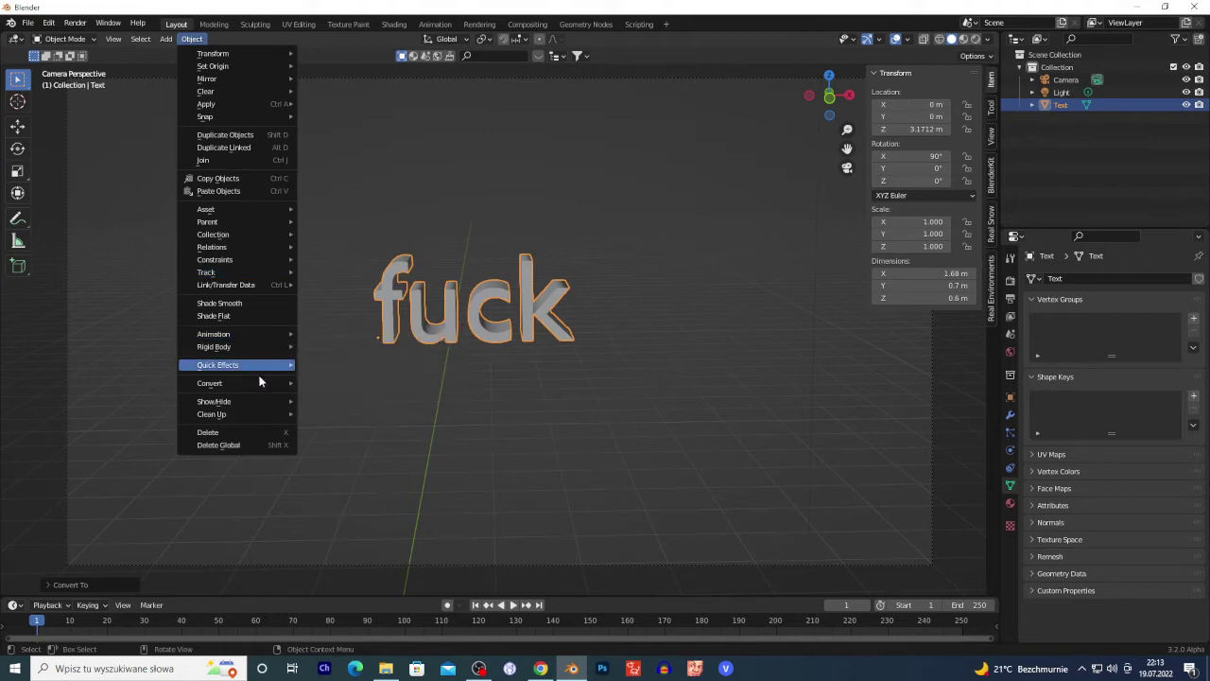
mouse_move(267, 368)
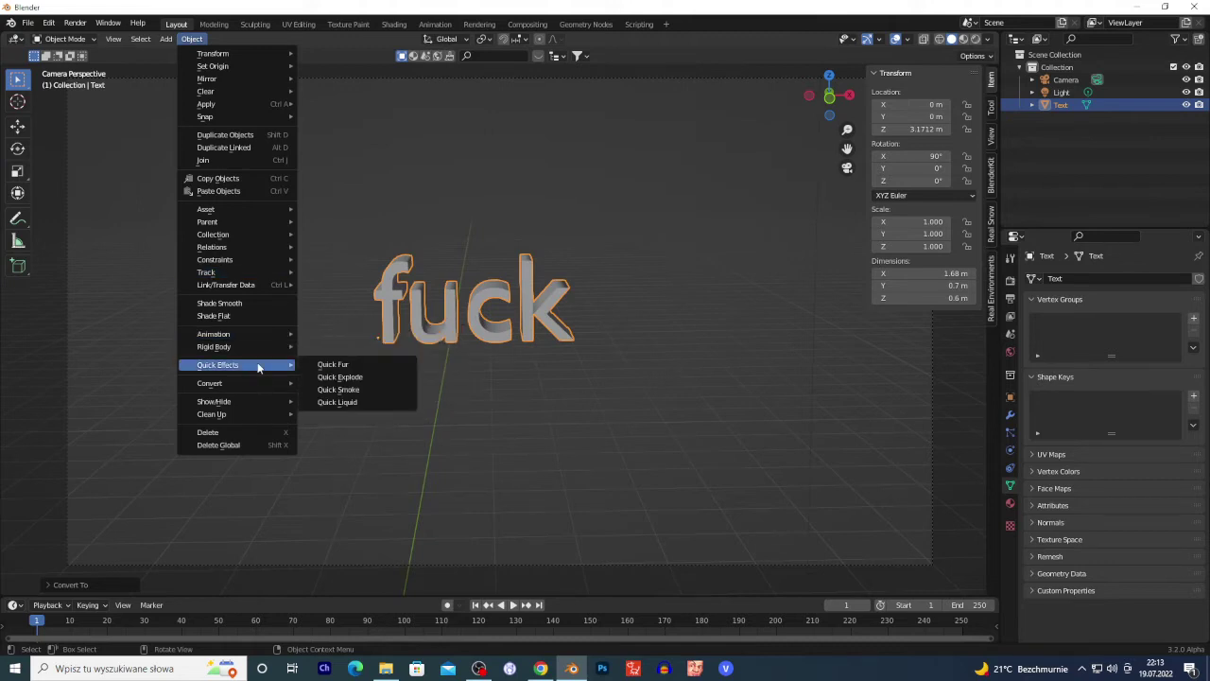
left_click(349, 393)
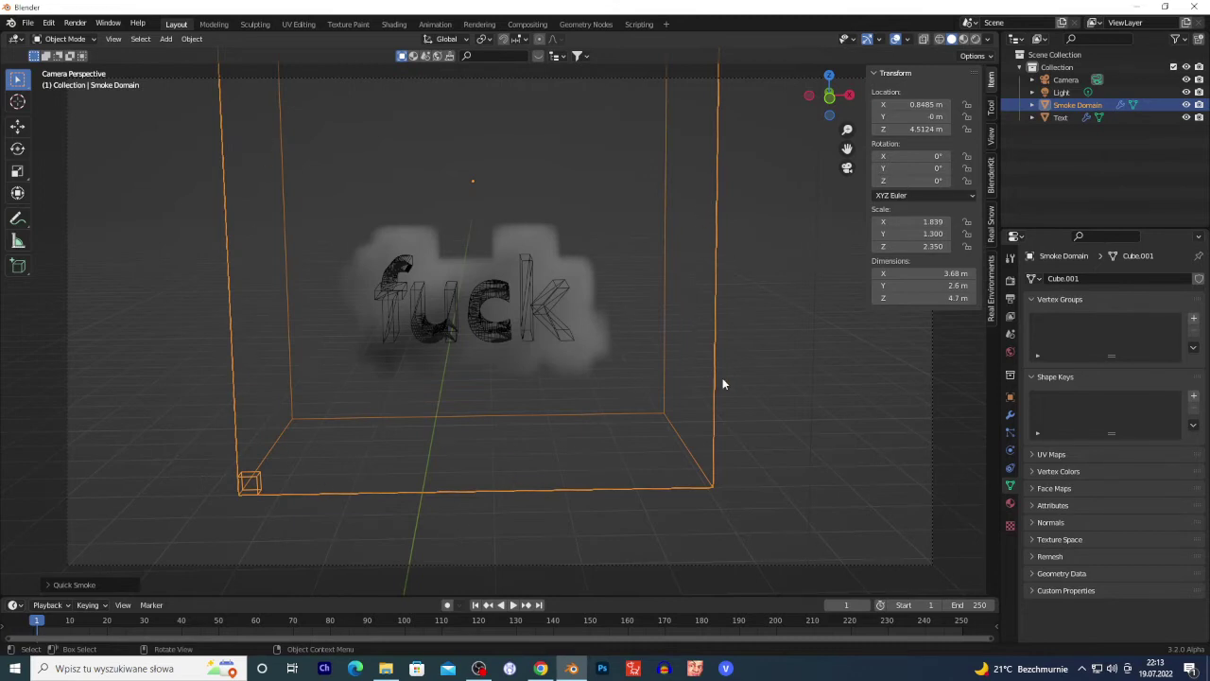
In the text mesh's fluid flow source settings, set Surface Emission to 0 and Volume Emission to 1
left_click(490, 309)
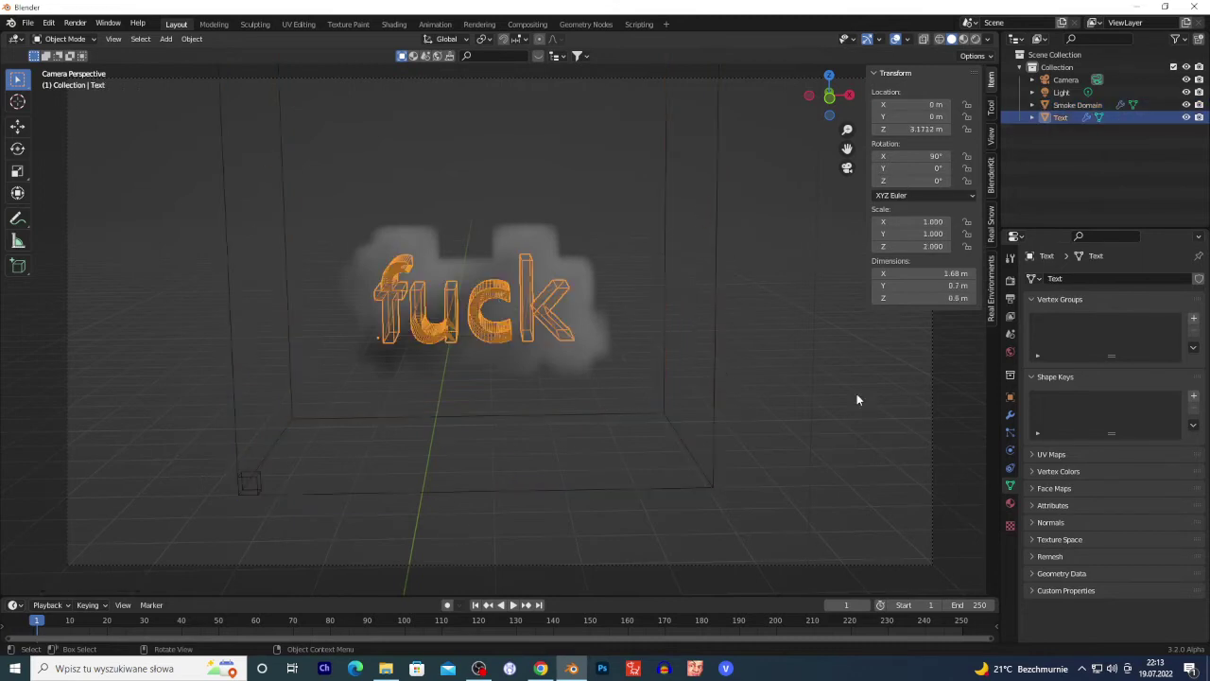
left_click(1012, 452)
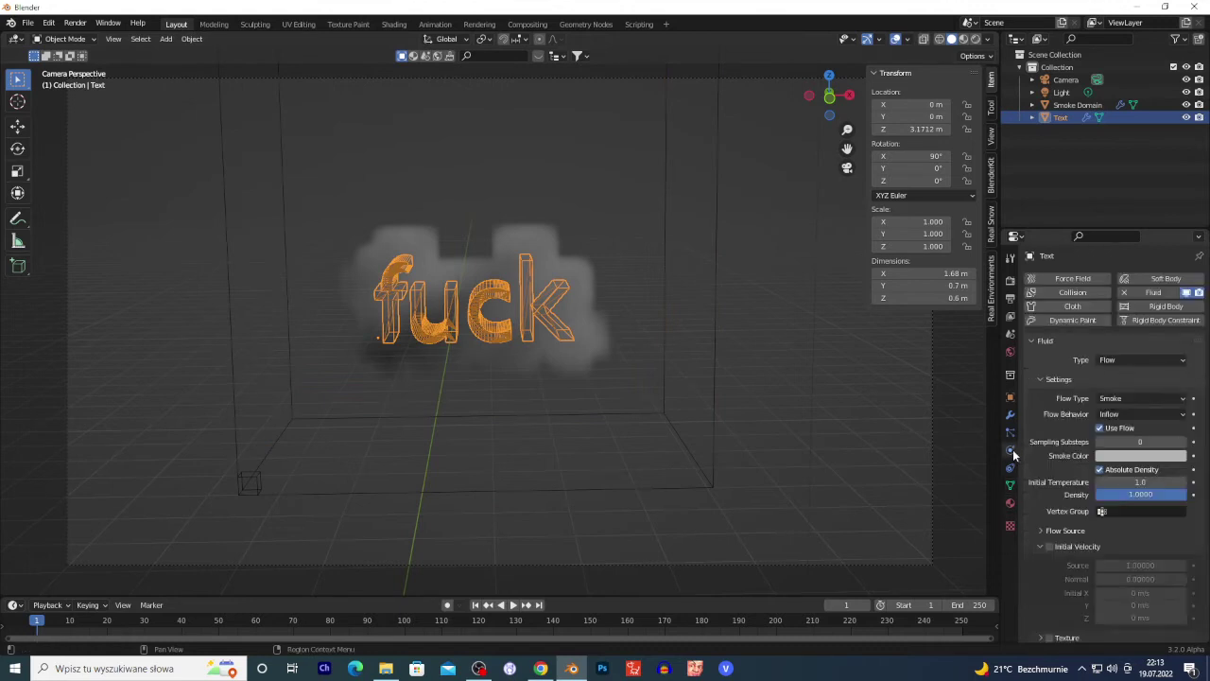
scroll(1056, 461, "down", 1)
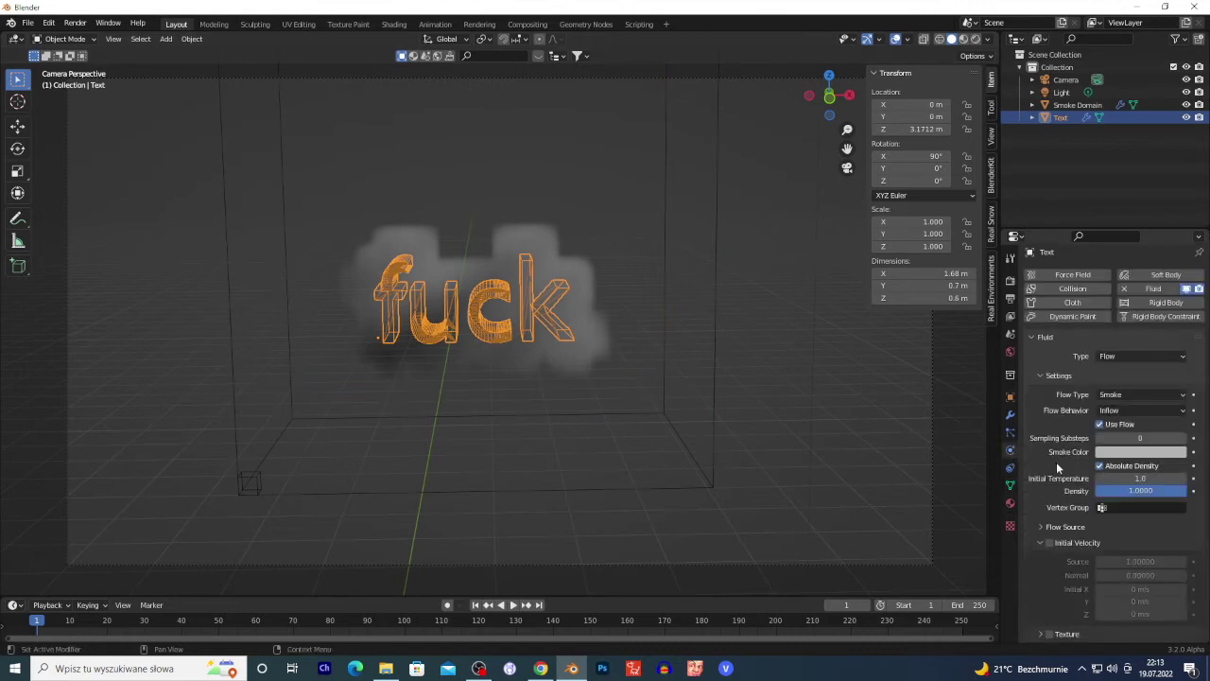
left_click(1040, 527)
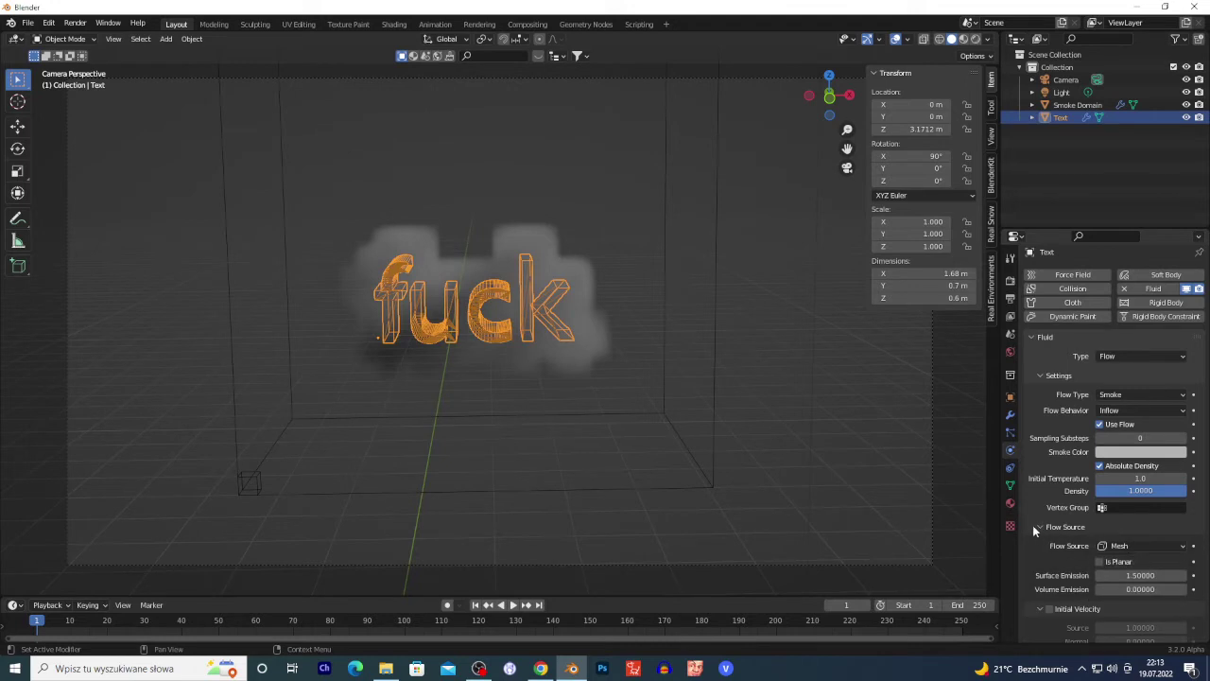
scroll(1047, 526, "down", 3)
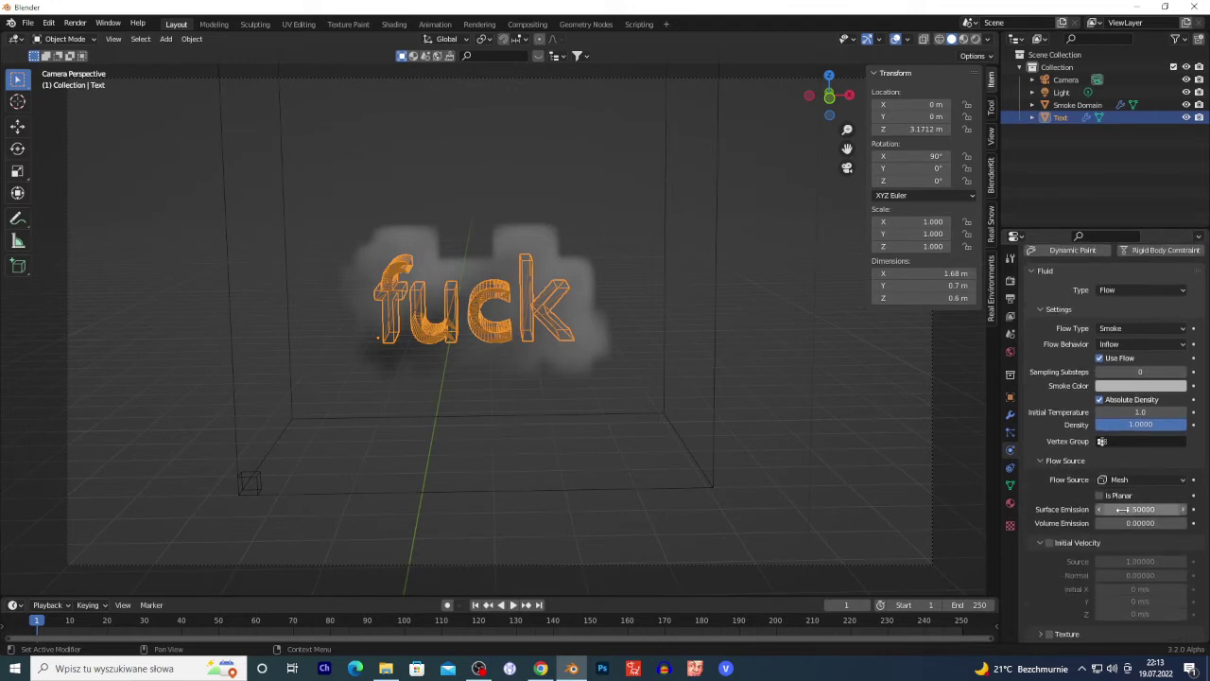
left_click(1111, 510)
type("0")
key("Return")
left_click(1122, 523)
type("1")
key("Return")
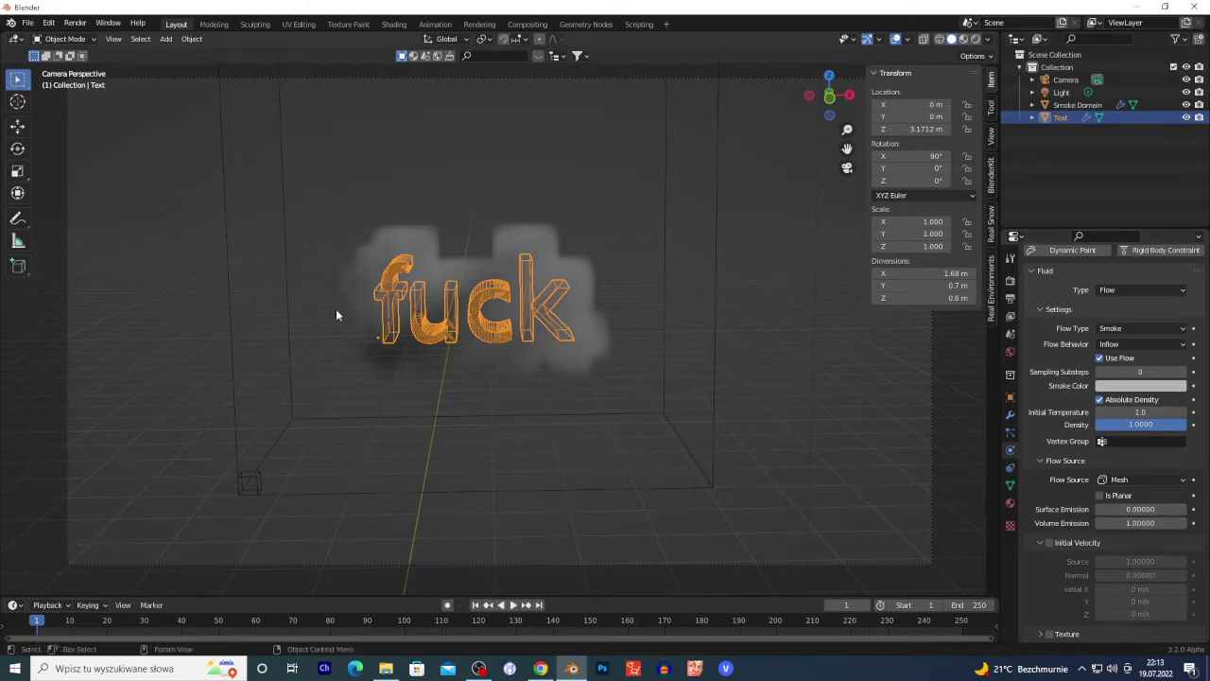
Select the smoke domain and enable Adaptive Domain in its fluid settings
scroll(407, 302, "up", 2)
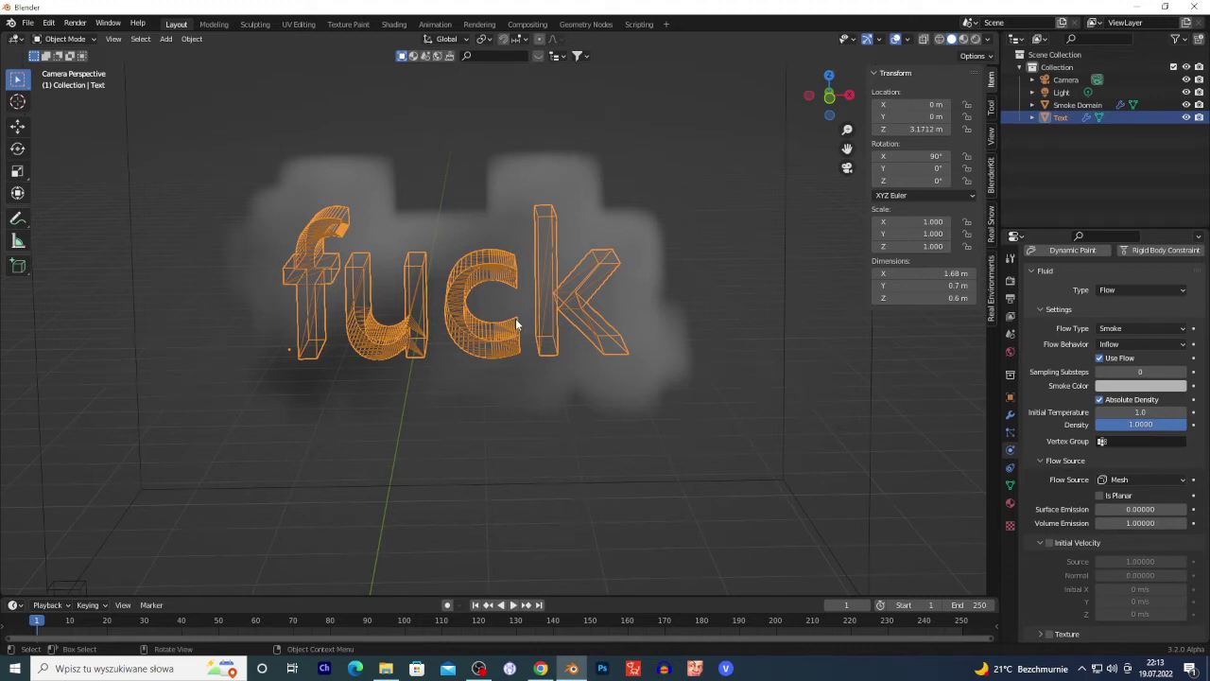
scroll(462, 374, "down", 3)
left_click(463, 377)
left_click(290, 403)
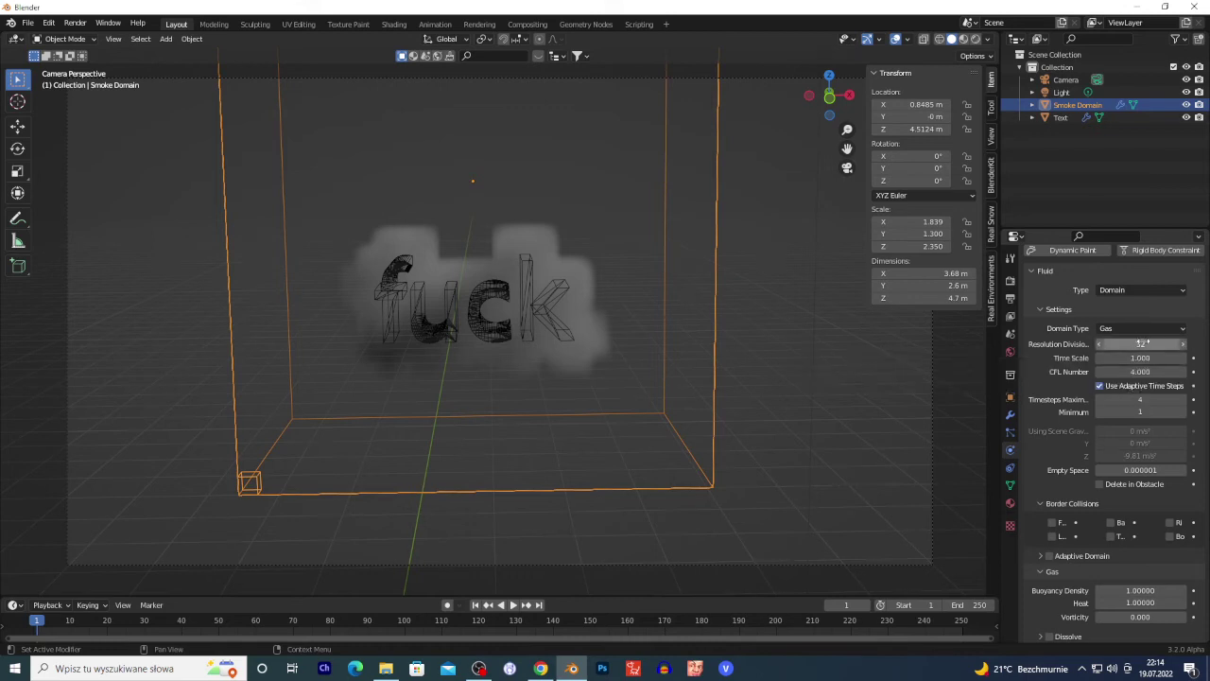
scroll(1132, 500, "down", 2)
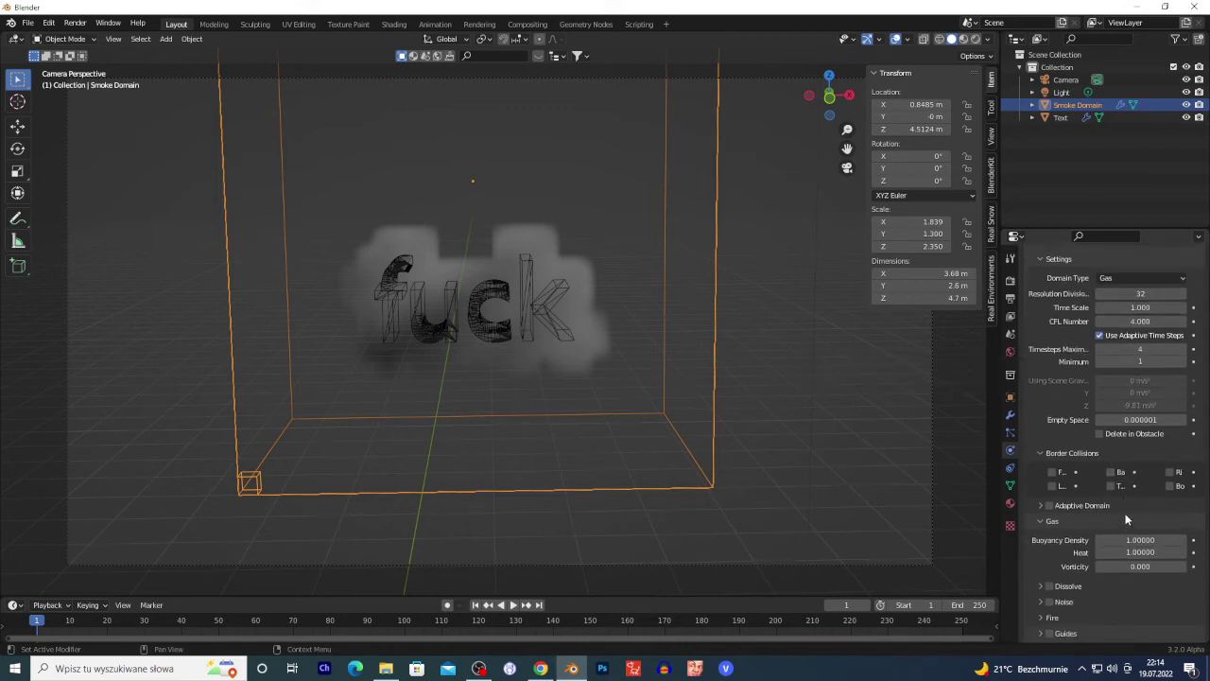
scroll(1125, 519, "up", 3)
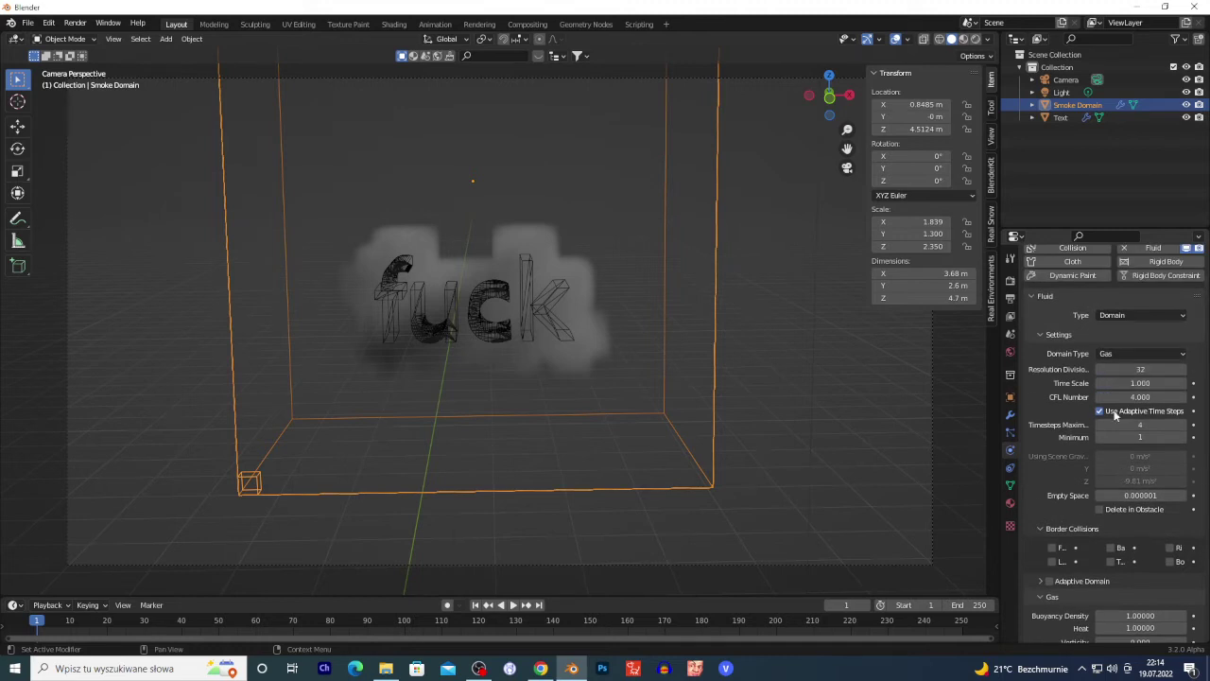
scroll(1087, 504, "down", 4)
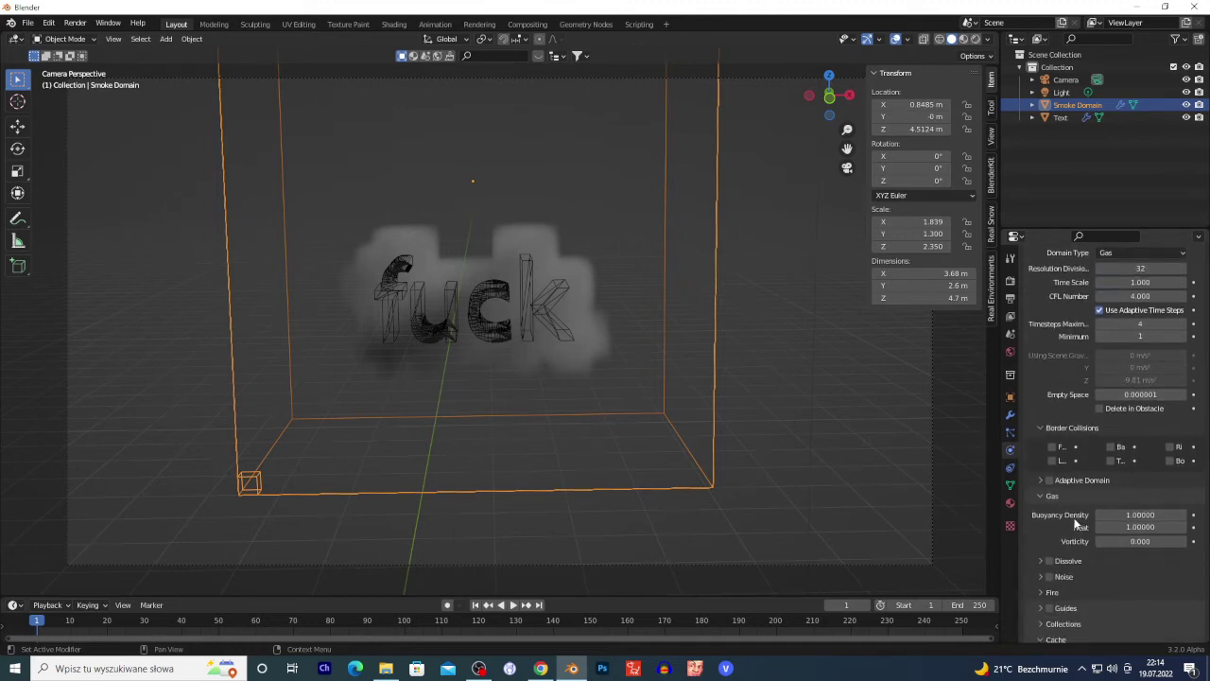
left_click(1041, 478)
left_click(1049, 481)
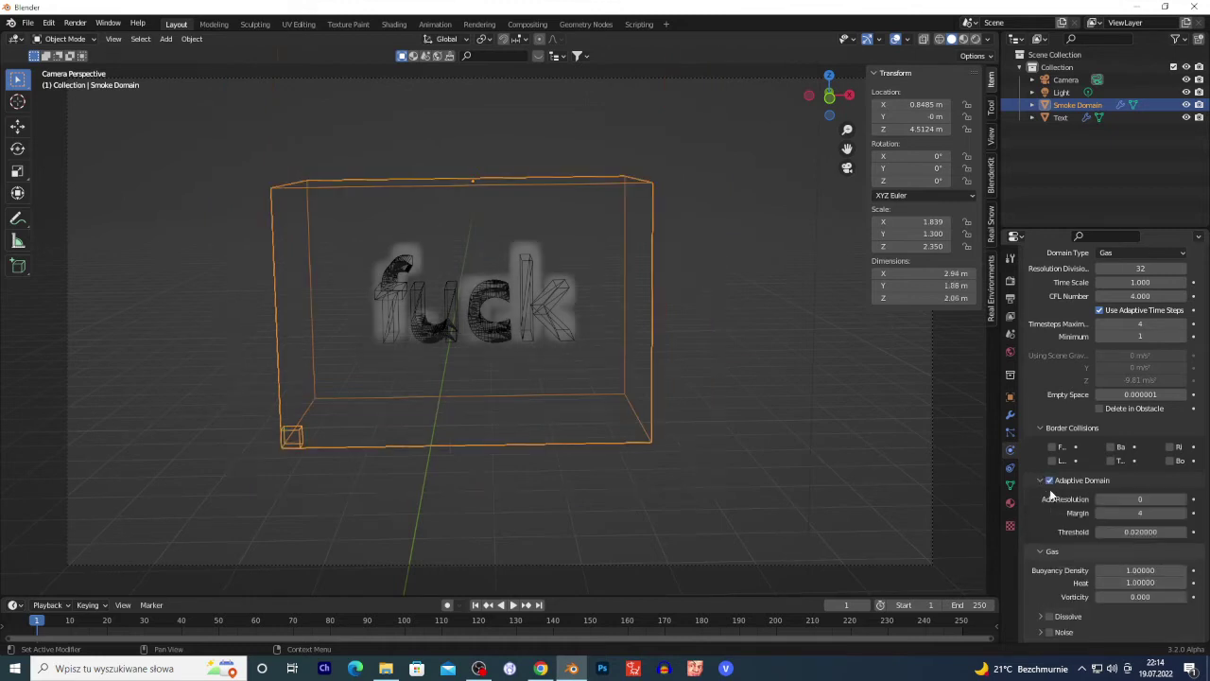
Enable Dissolve for the smoke domain's gas and set its dissolve time to 25
scroll(1044, 510, "down", 5)
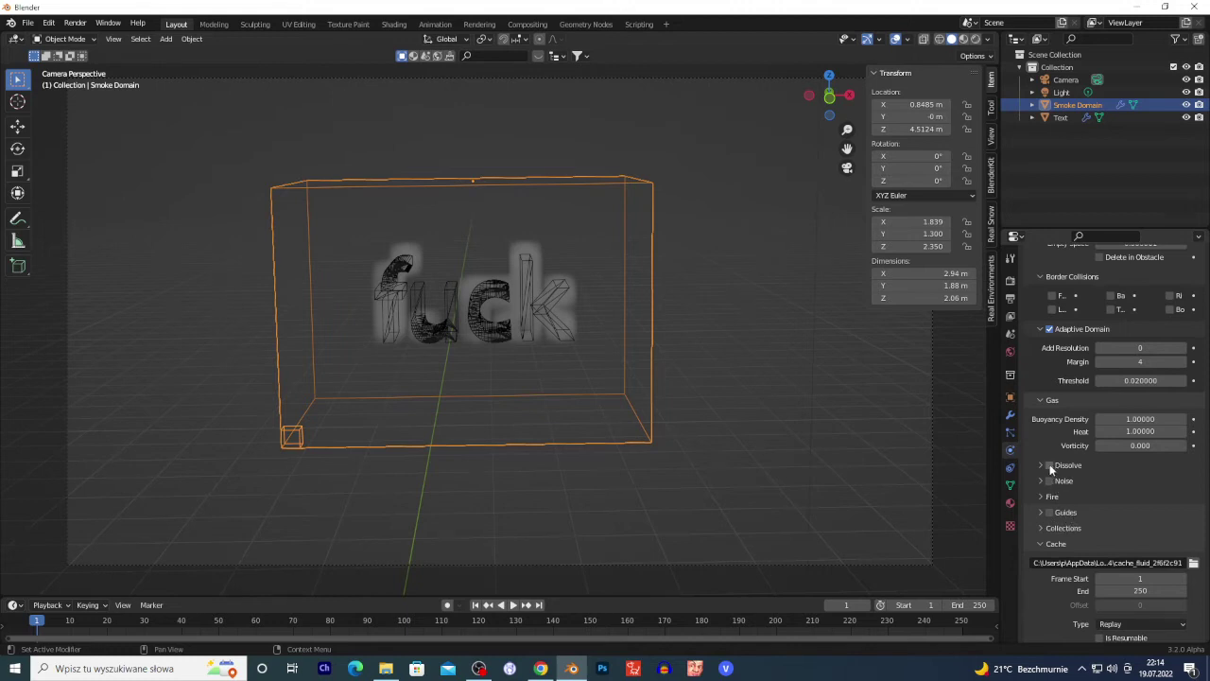
left_click(1049, 465)
left_click(1041, 466)
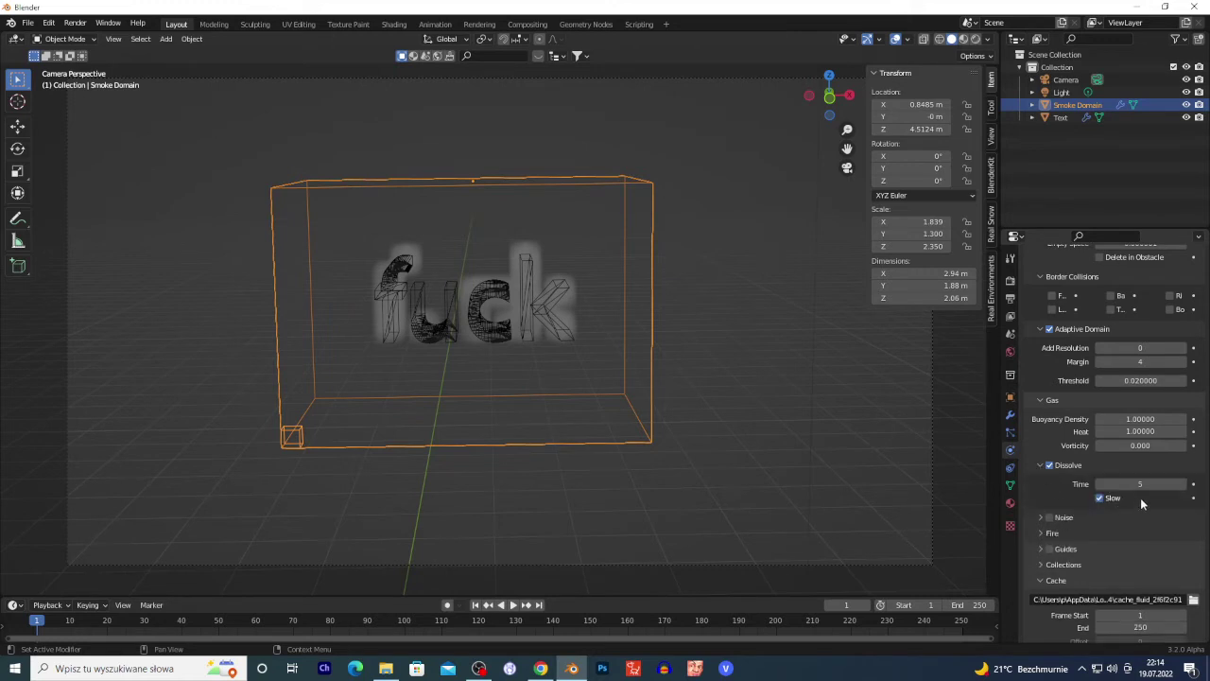
left_click(1150, 484)
type("25")
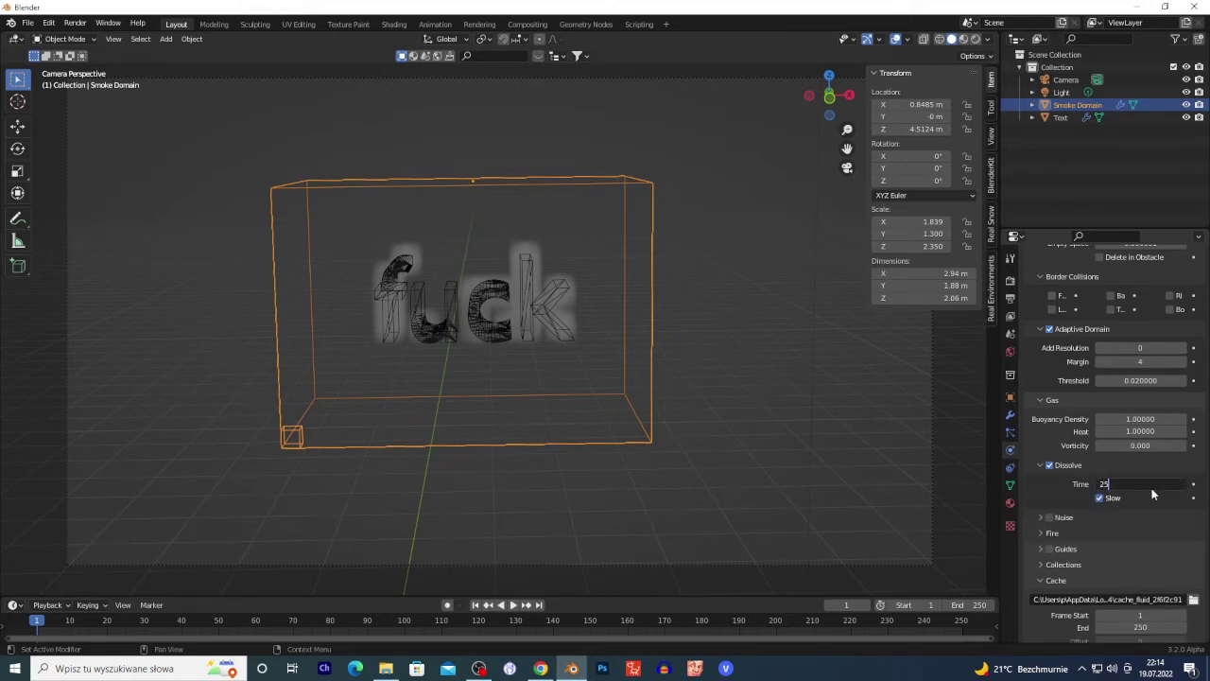
key("Return")
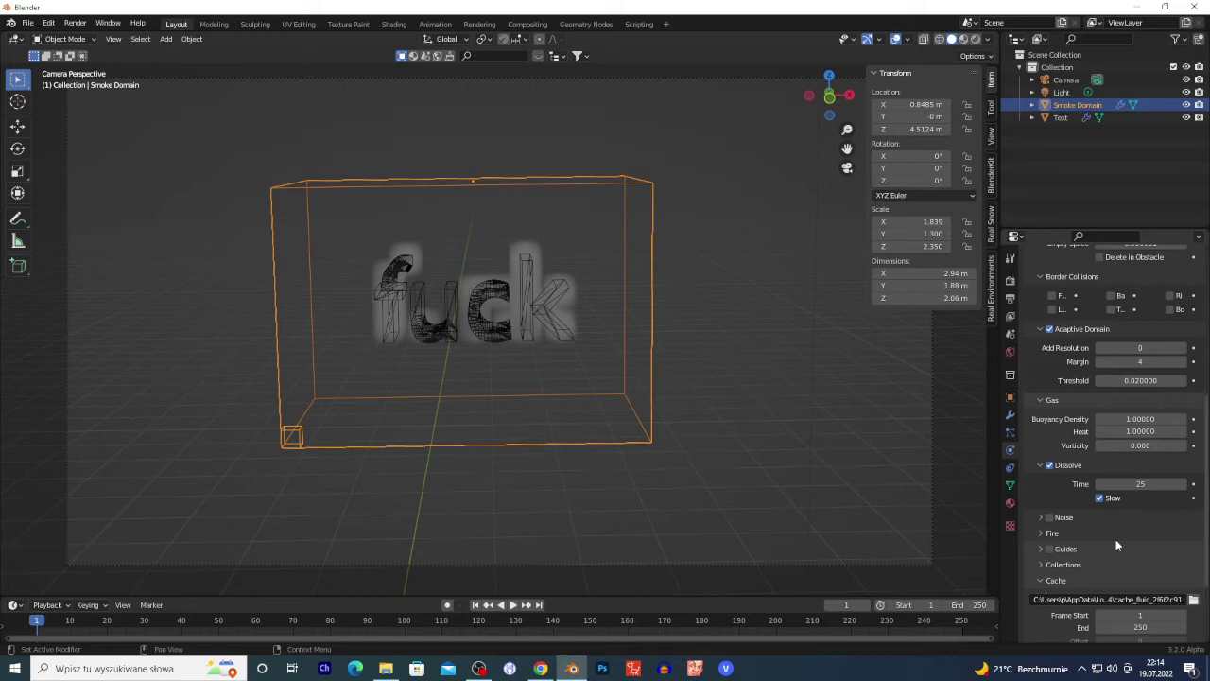
Set the smoke domain's cache type to All and make the bake resumable
scroll(1165, 537, "down", 3)
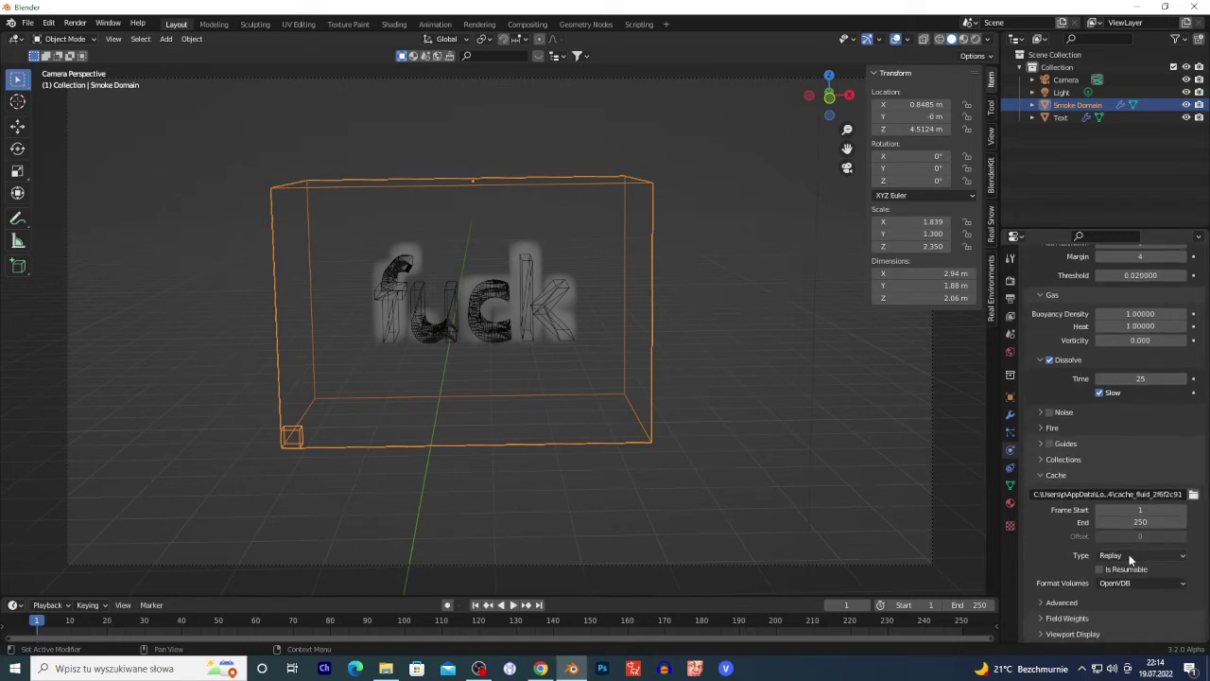
left_click(1128, 559)
left_click(1121, 598)
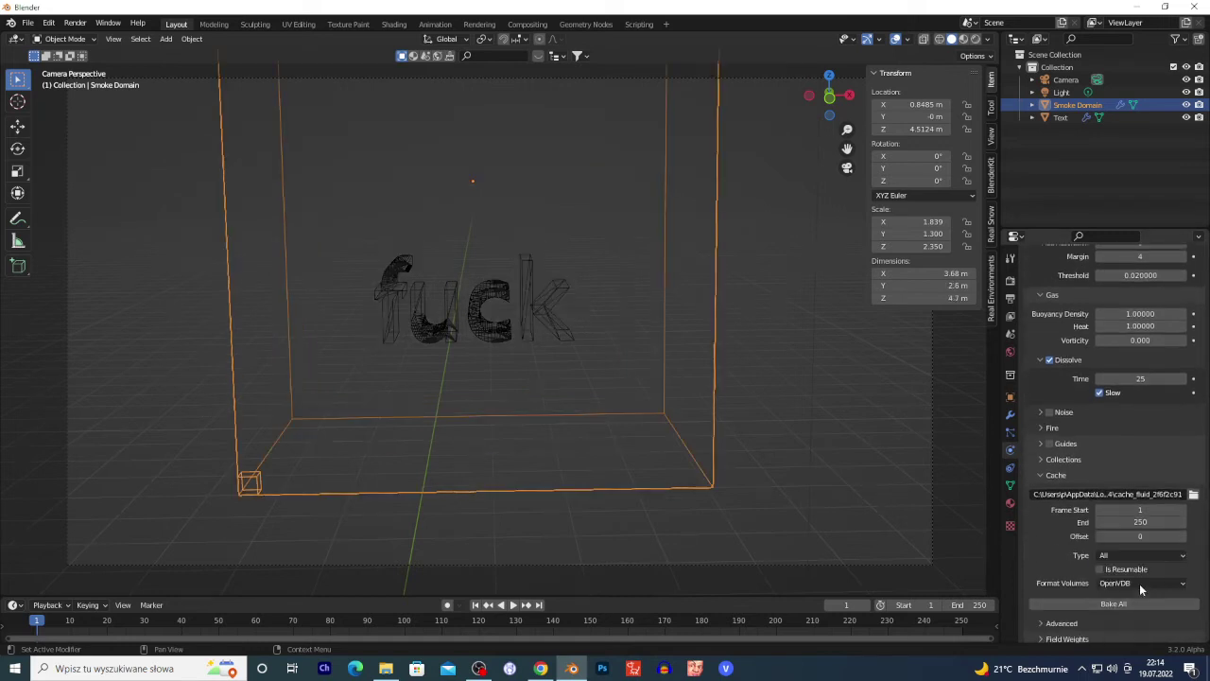
left_click(1110, 570)
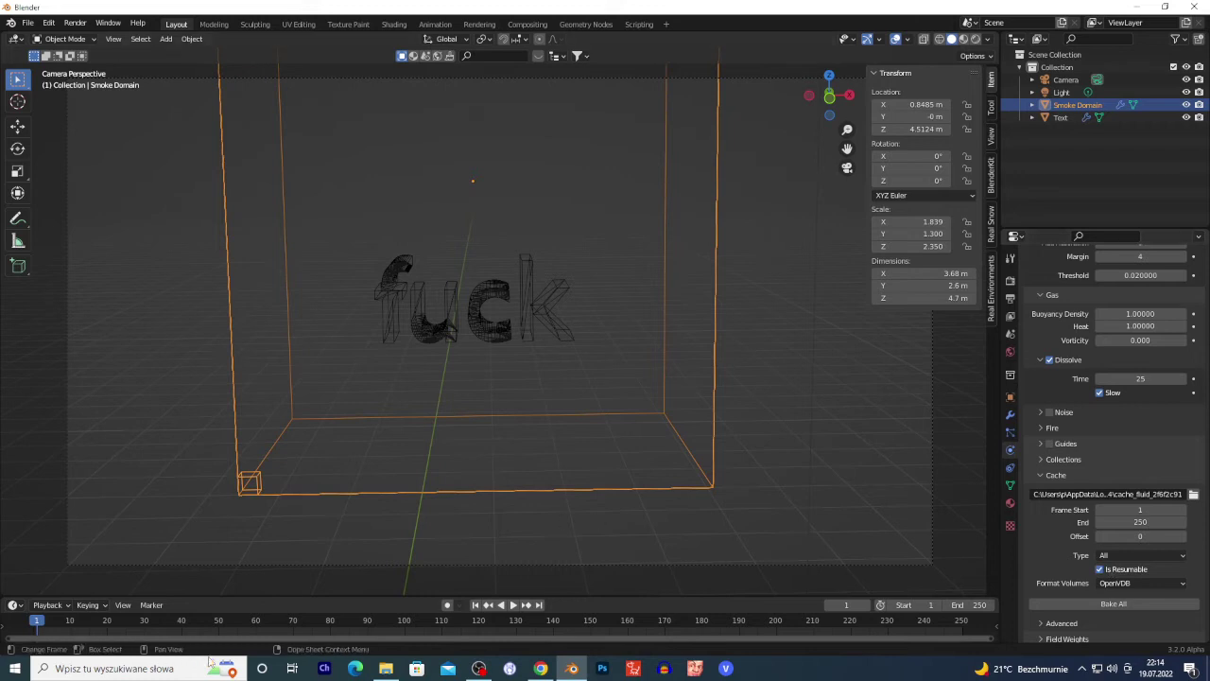
Enlarge the timeline area, set the cache's end frame to 50 and bake the whole smoke simulation
left_click_drag(370, 594, 398, 488)
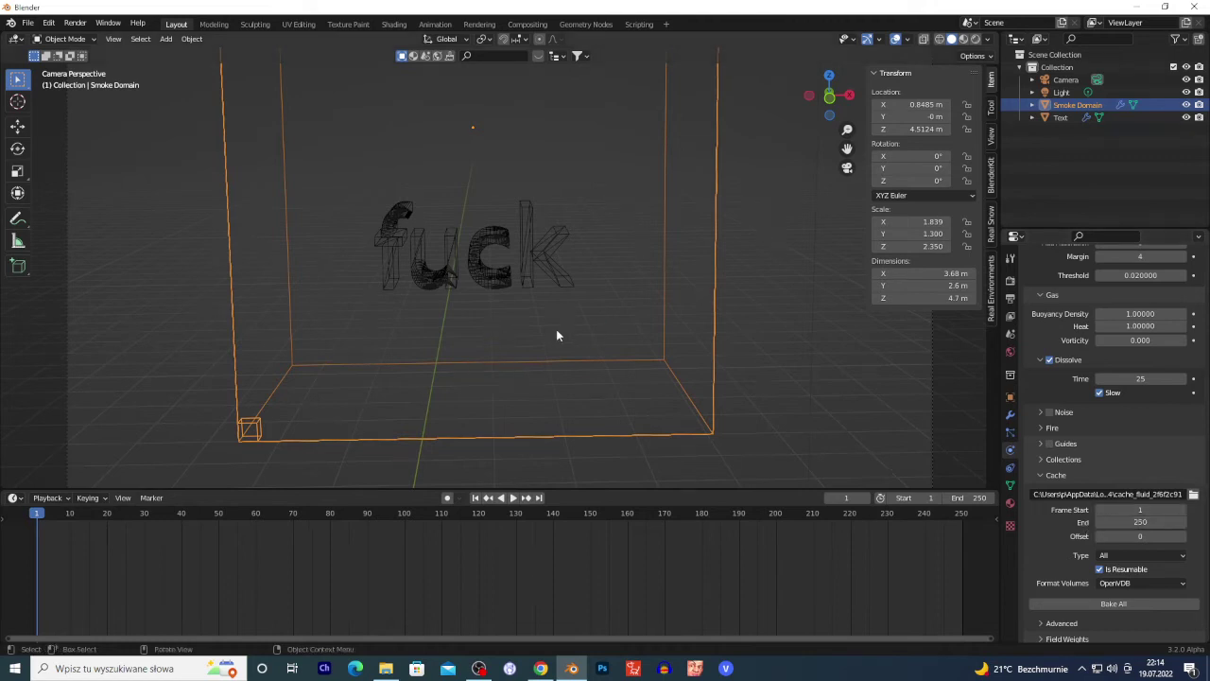
left_click(1141, 522)
type("50")
key("Return")
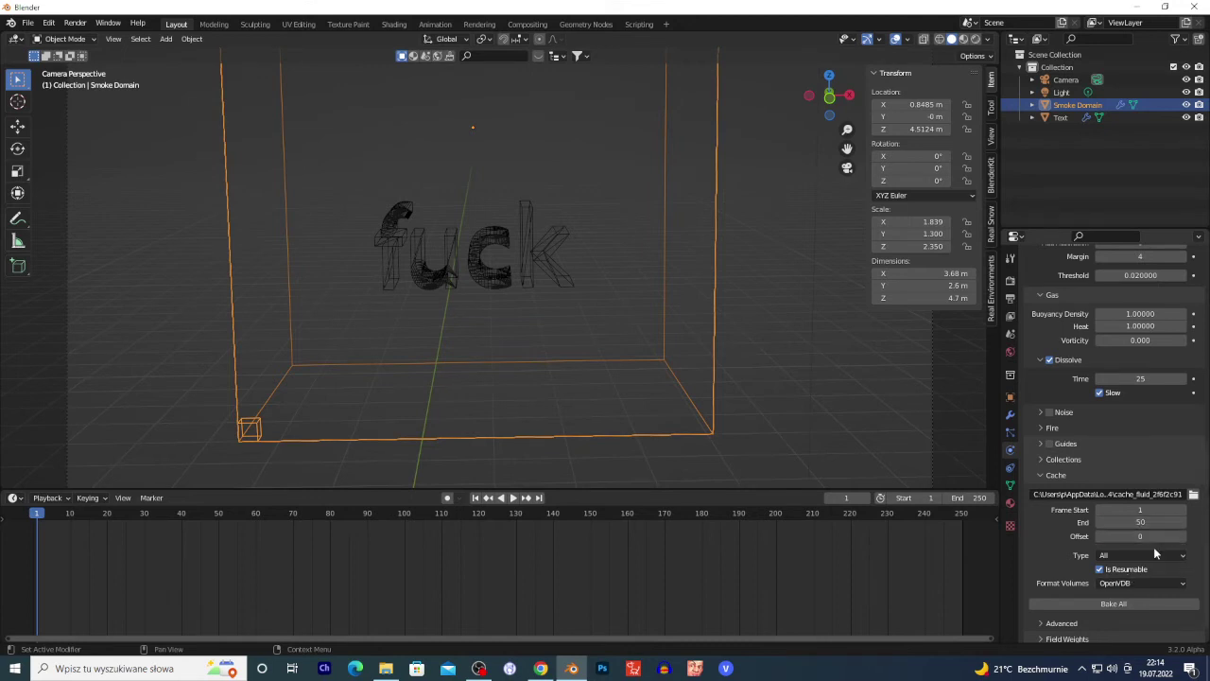
scroll(1158, 560, "down", 1)
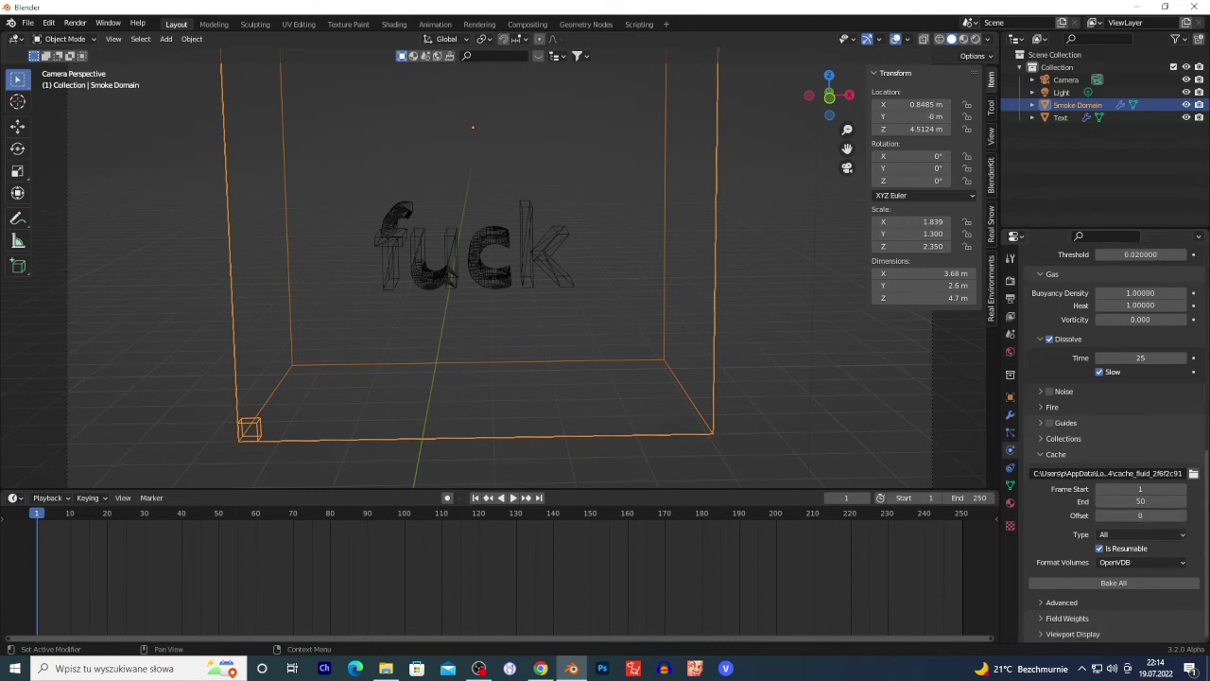
left_click(1125, 587)
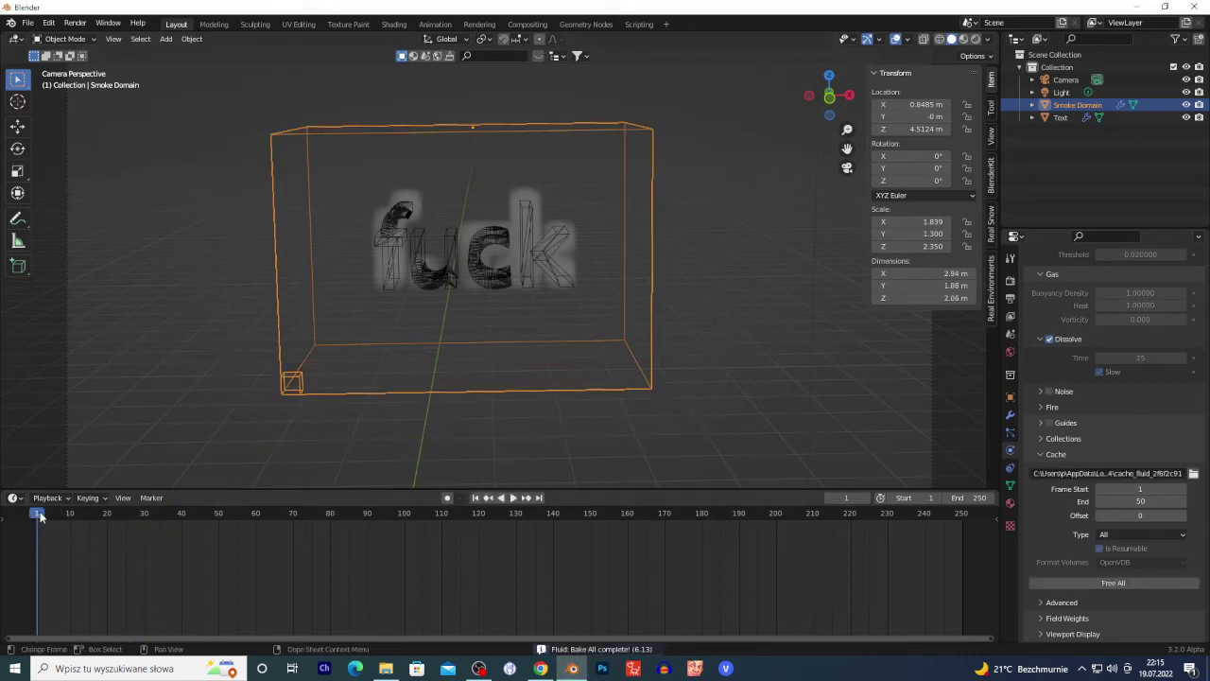
Play back the baked smoke simulation and examine the smoke around the text
key("space")
key("space")
middle_click_drag(414, 259, 392, 252)
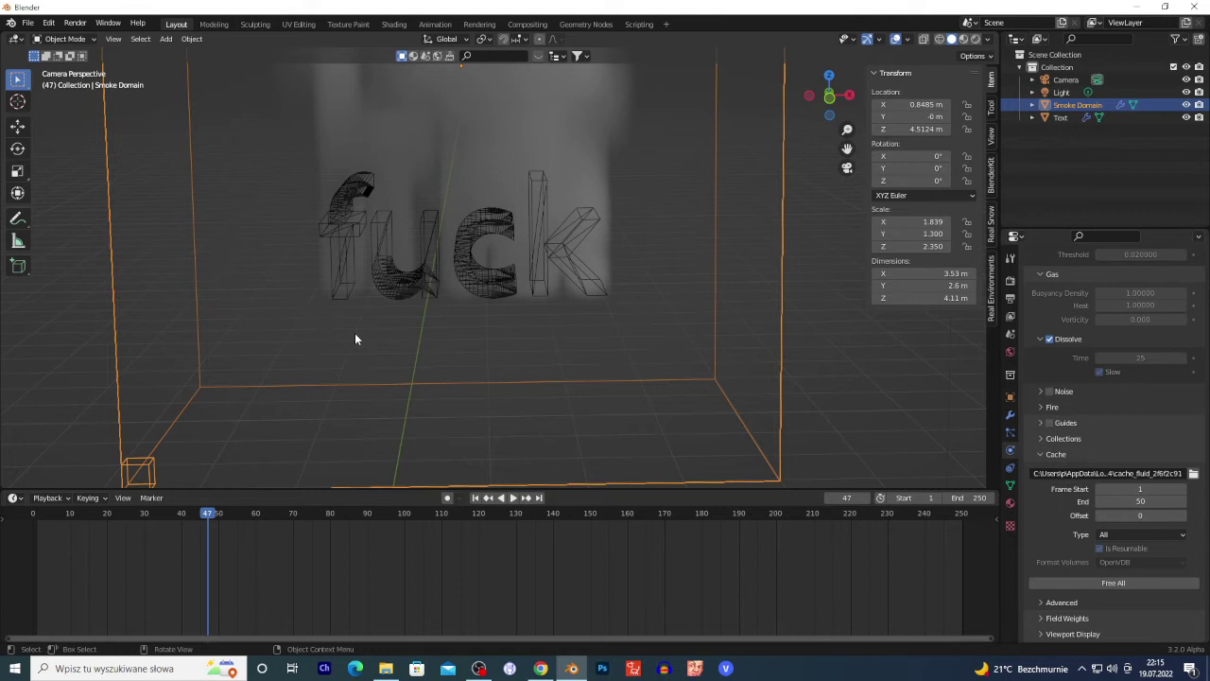
Add a Build modifier to the text mesh and set it to Reversed
left_click(369, 250)
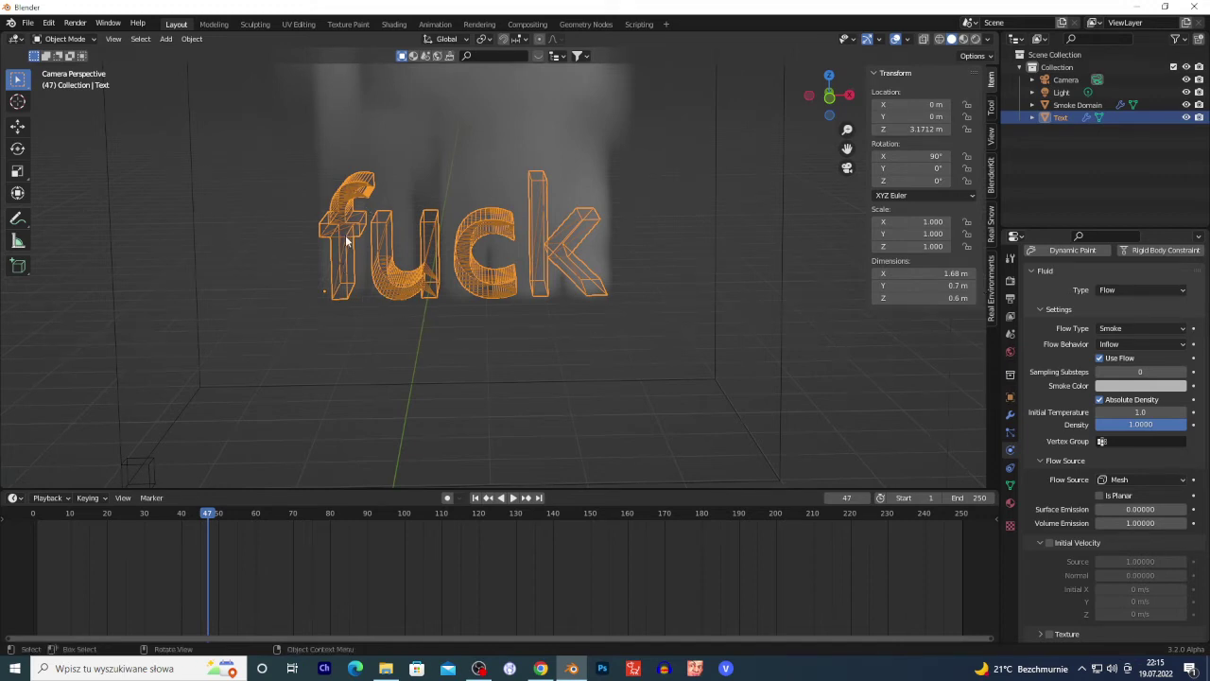
left_click(1010, 416)
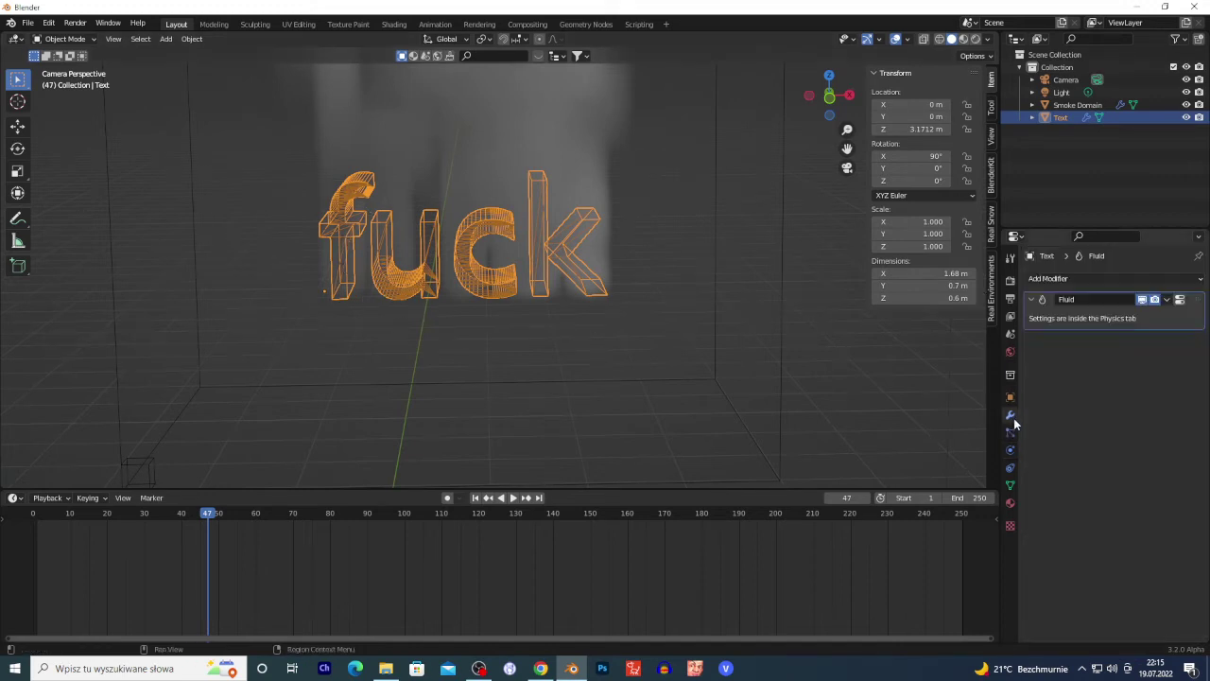
left_click(1058, 280)
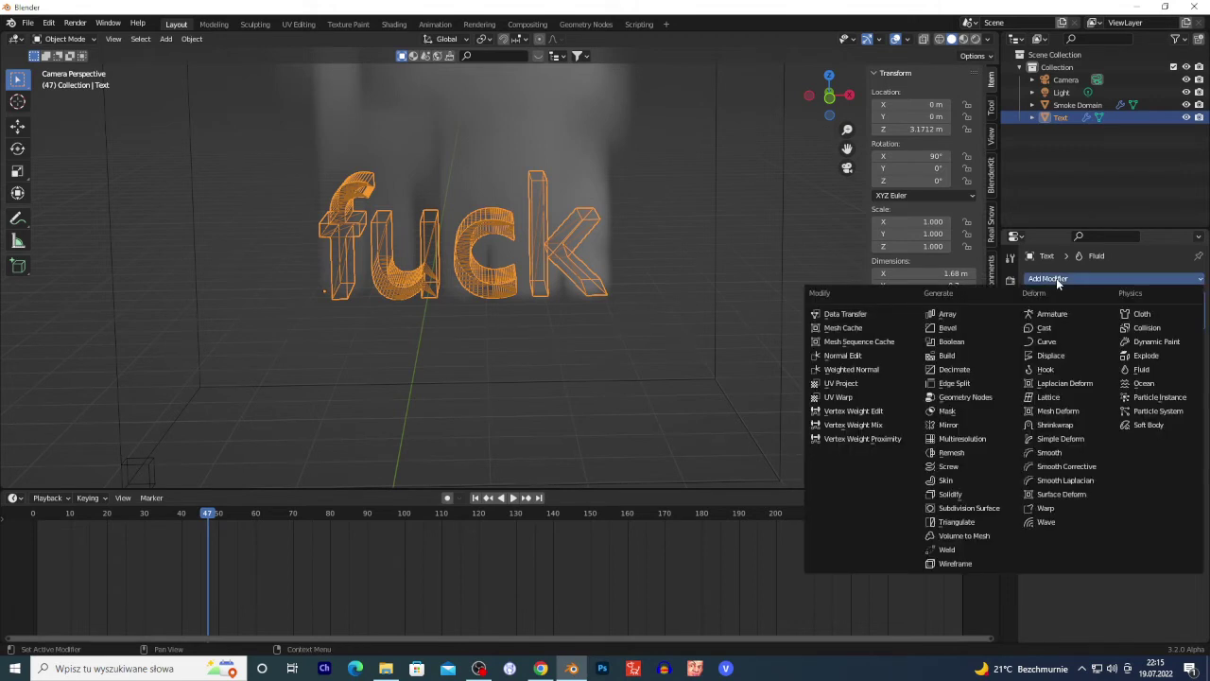
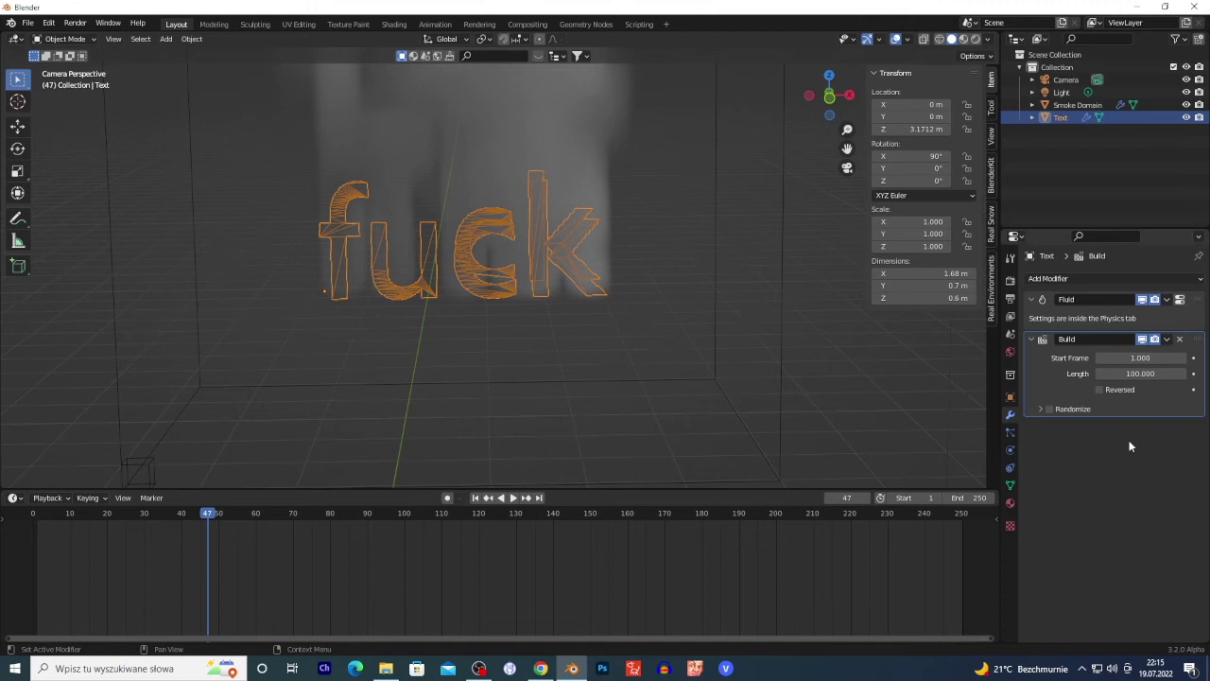
left_click(1100, 390)
Play the animation from the start to review how the text disappears
left_click(37, 514)
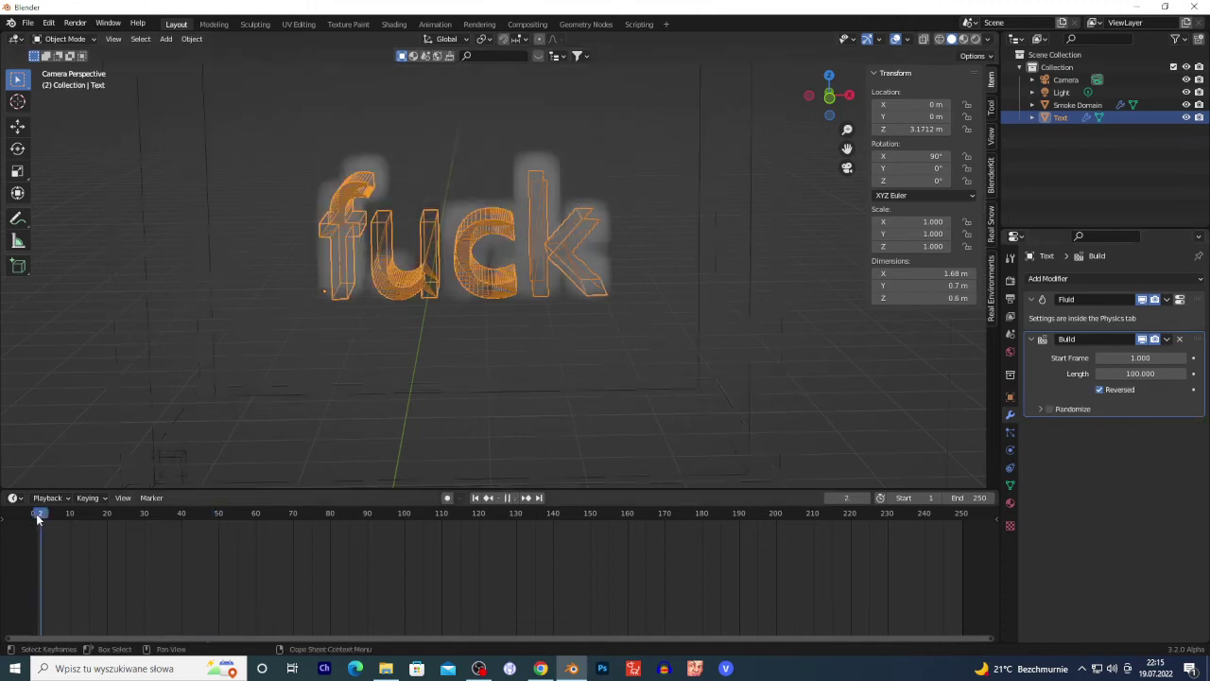
key("space")
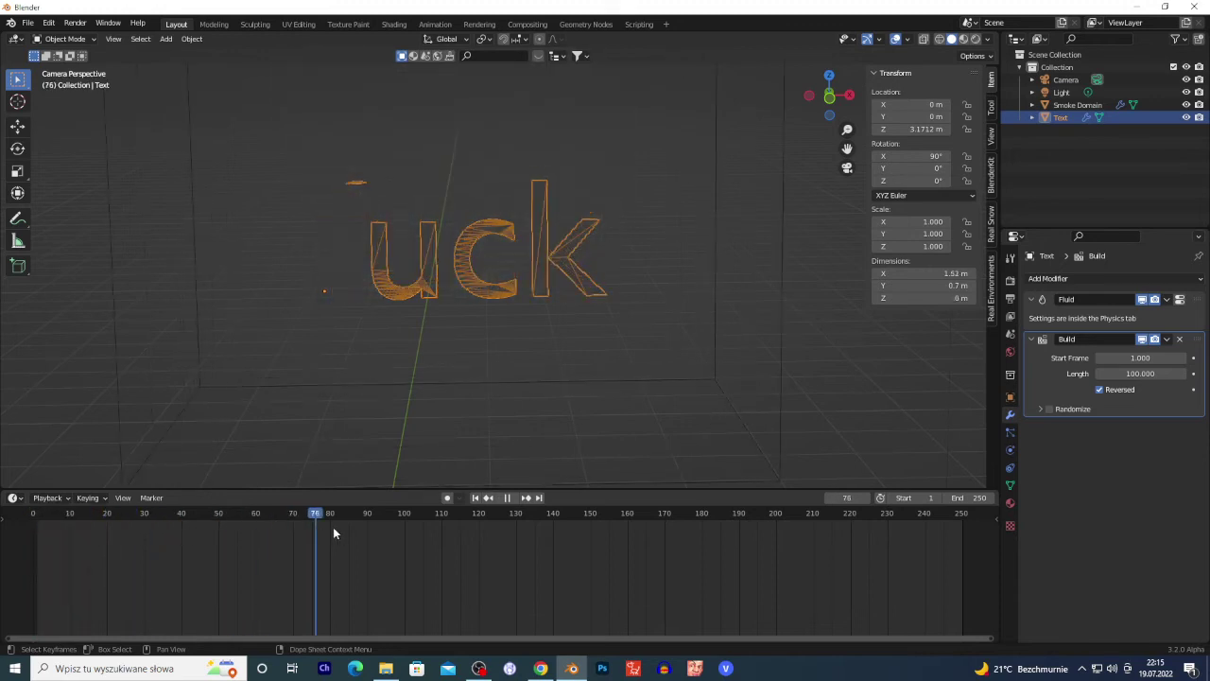
left_click_drag(249, 534, 280, 546)
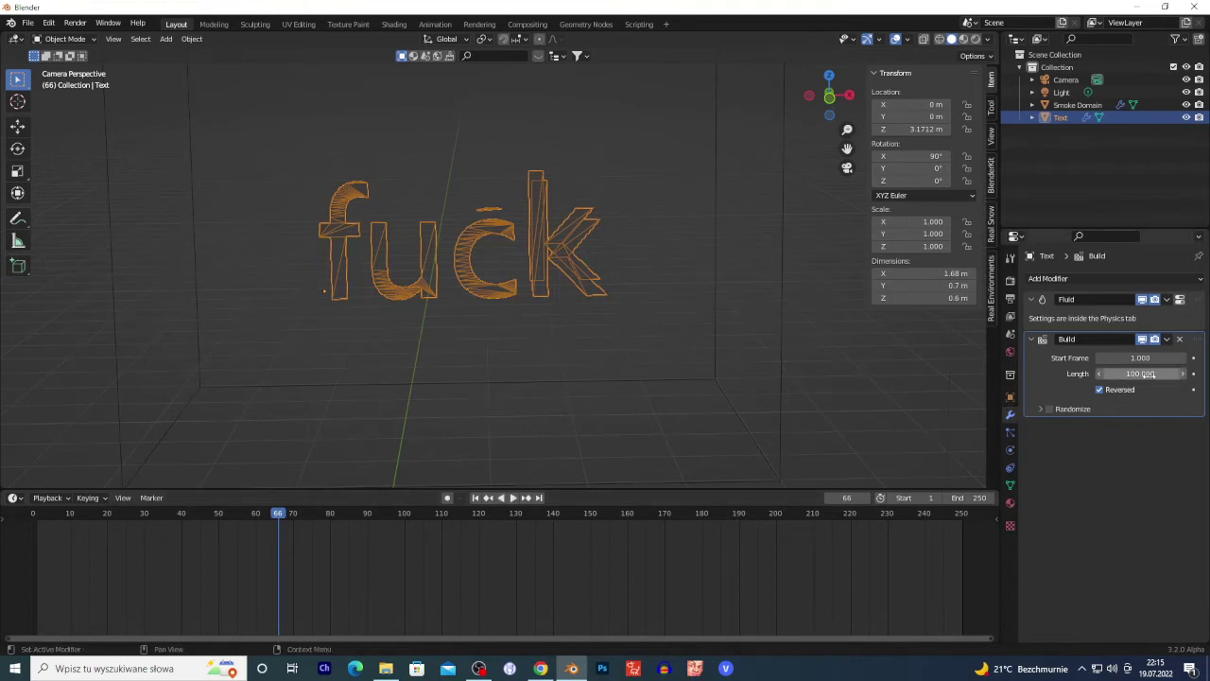
Try a Build modifier length of 65.6 and replay the animation from the beginning
mouse_move(1141, 373)
left_mouse_down()
mouse_move(1061, 374)
mouse_move(1122, 376)
left_mouse_up()
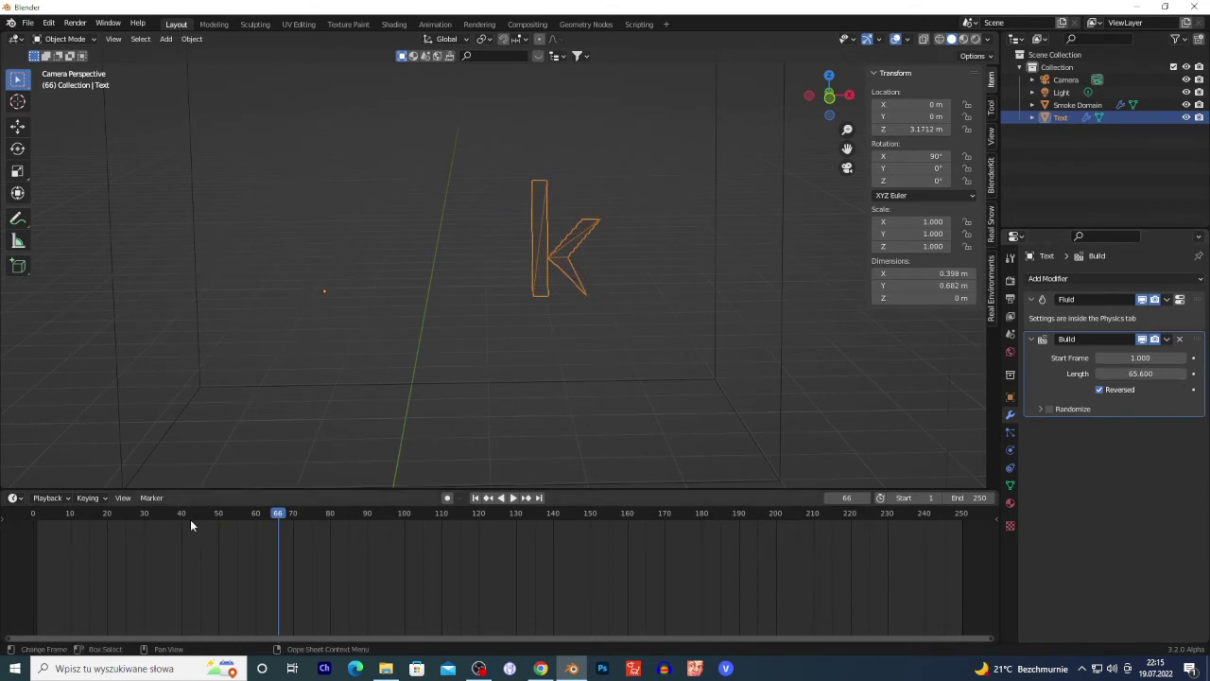
left_click(163, 518)
key("space")
left_click_drag(138, 528, 32, 546)
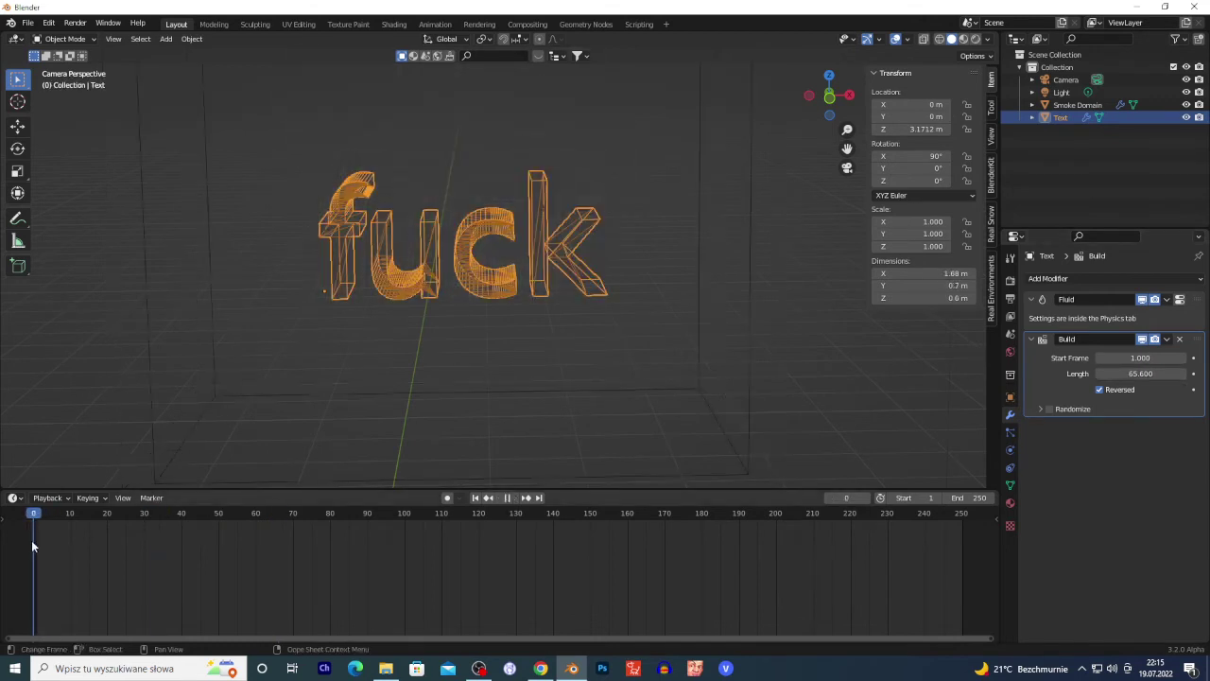
key("space")
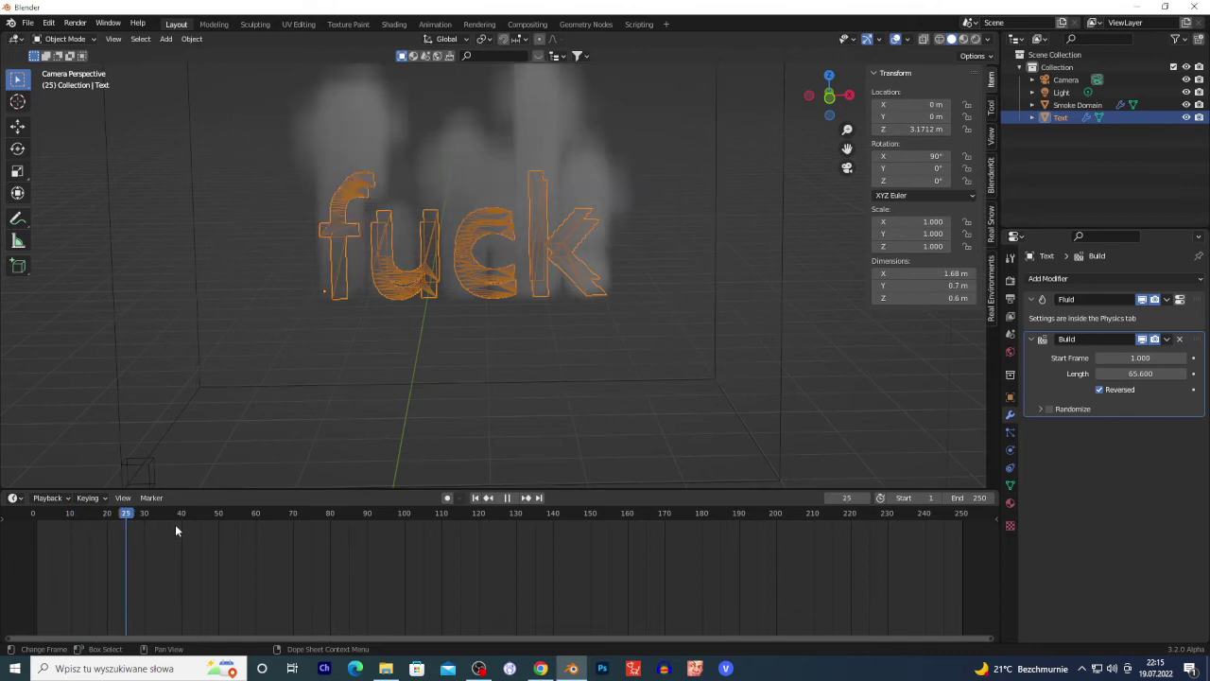
key("space")
Try shorter Build lengths of 61.7 and 58.1, checking the text at frame 42
left_click_drag(1141, 374, 1125, 374)
left_click_drag(236, 512, 189, 524)
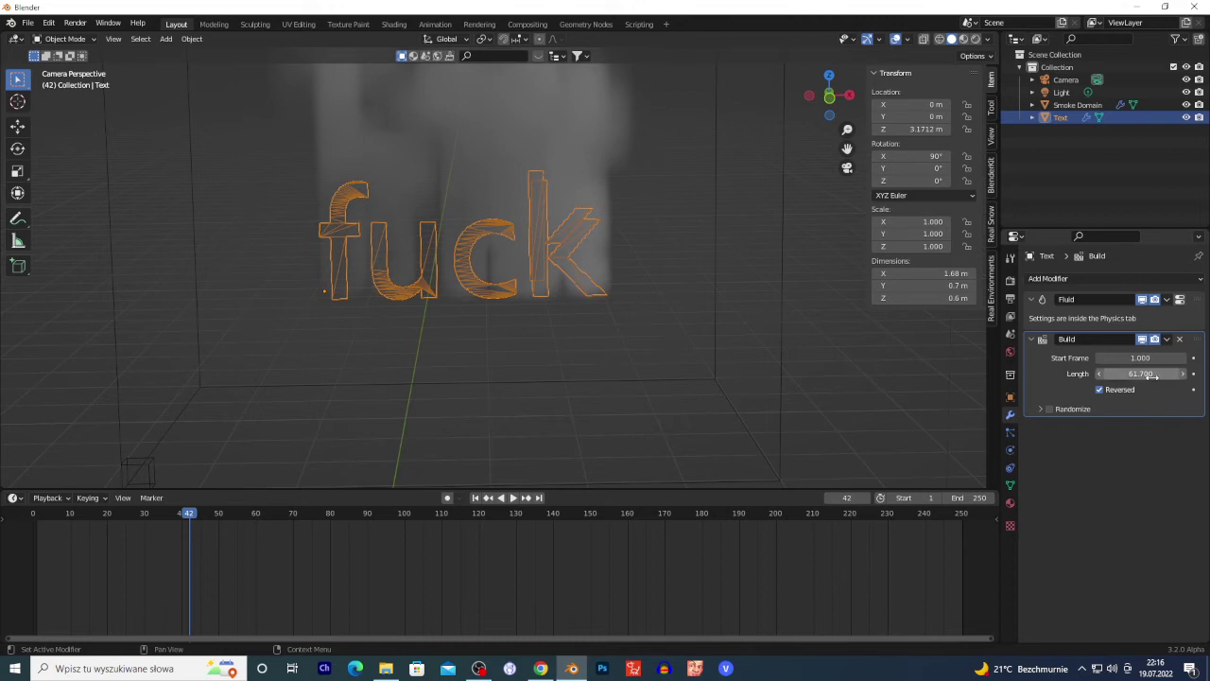
left_click_drag(1141, 374, 1120, 373)
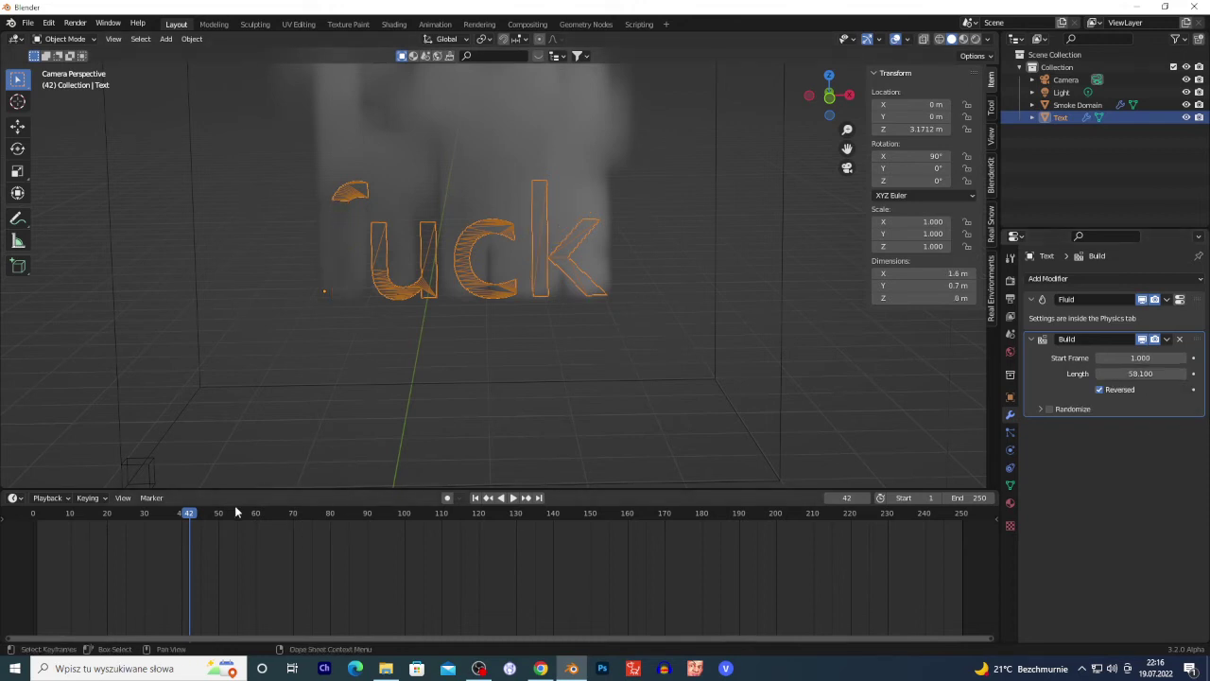
Set the Build modifier's length to 30.6 and replay the text's disappearance from the start
left_click(33, 518)
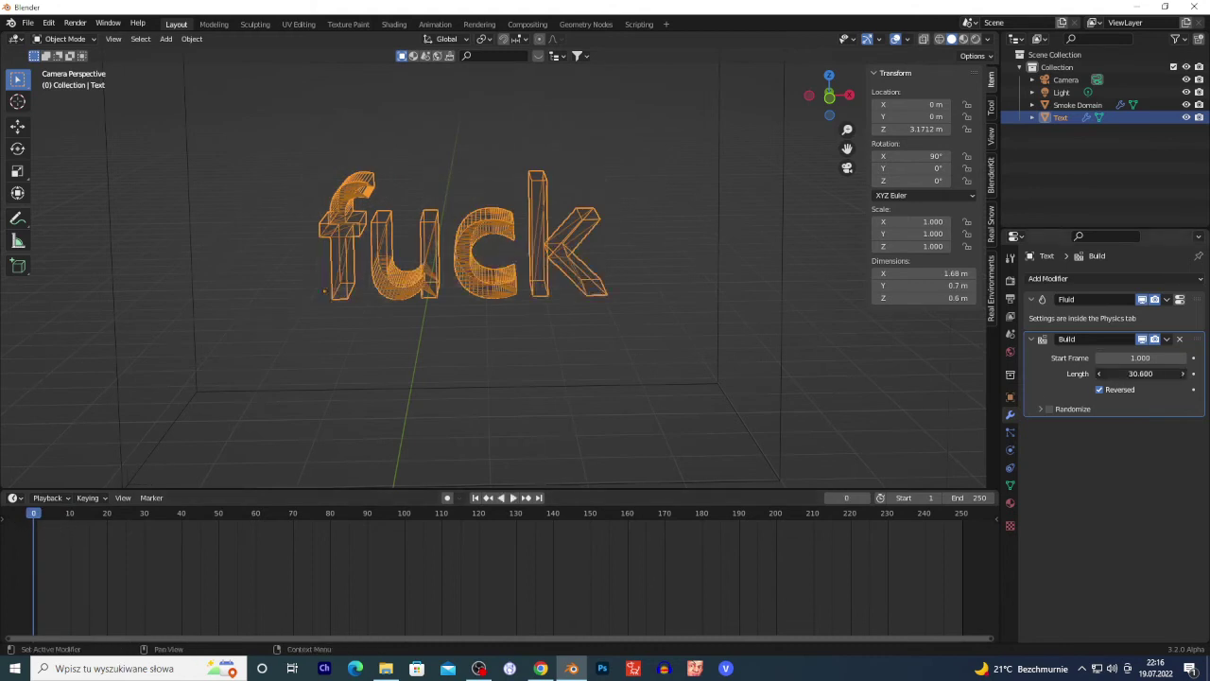
left_click_drag(1140, 374, 1135, 374)
key("space")
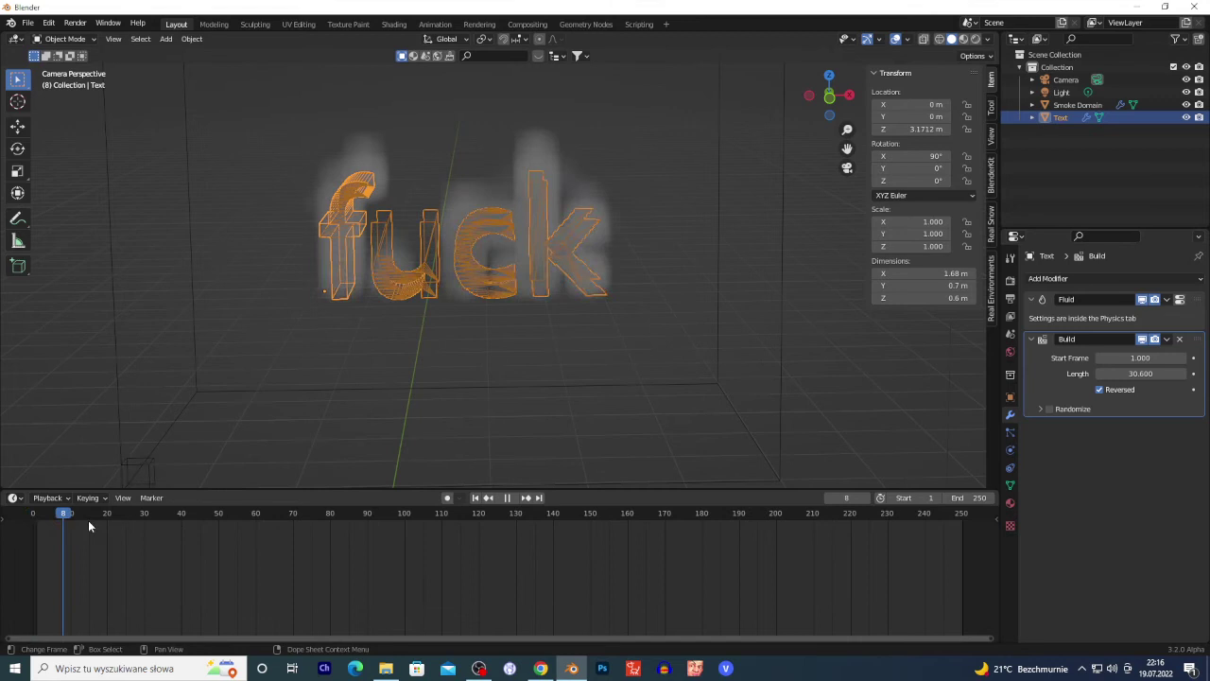
left_click_drag(270, 537, 43, 522)
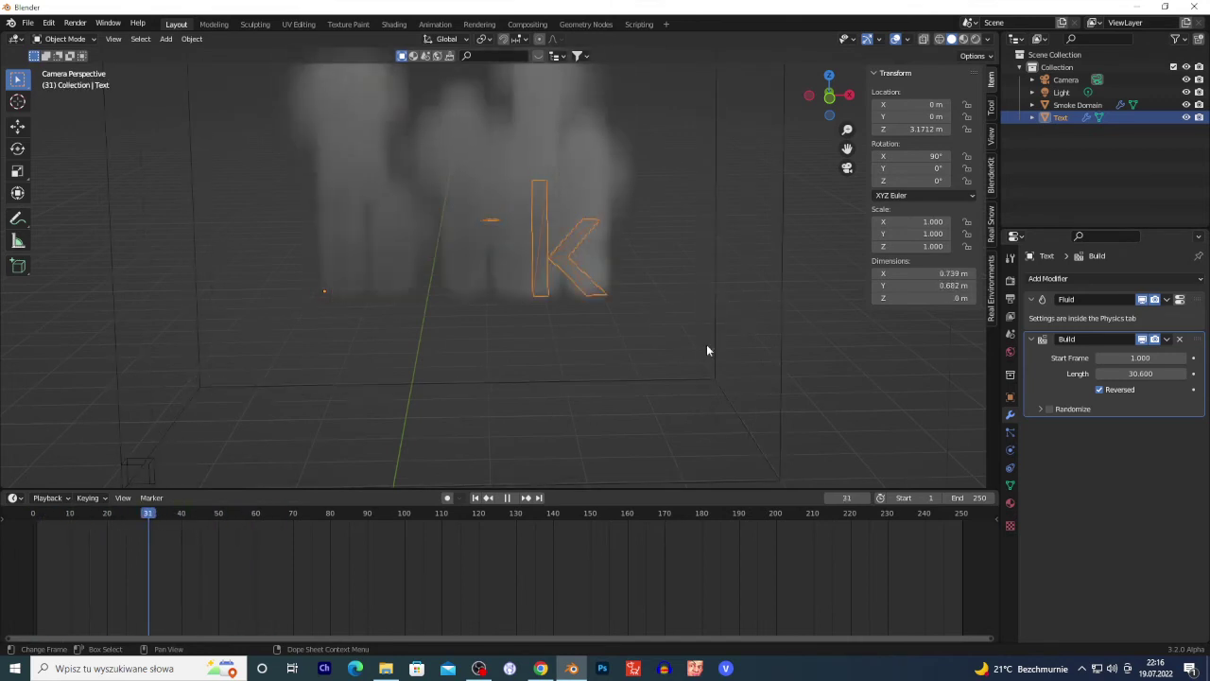
Deselect the objects and set the scene's render engine to Cycles
left_click(687, 368)
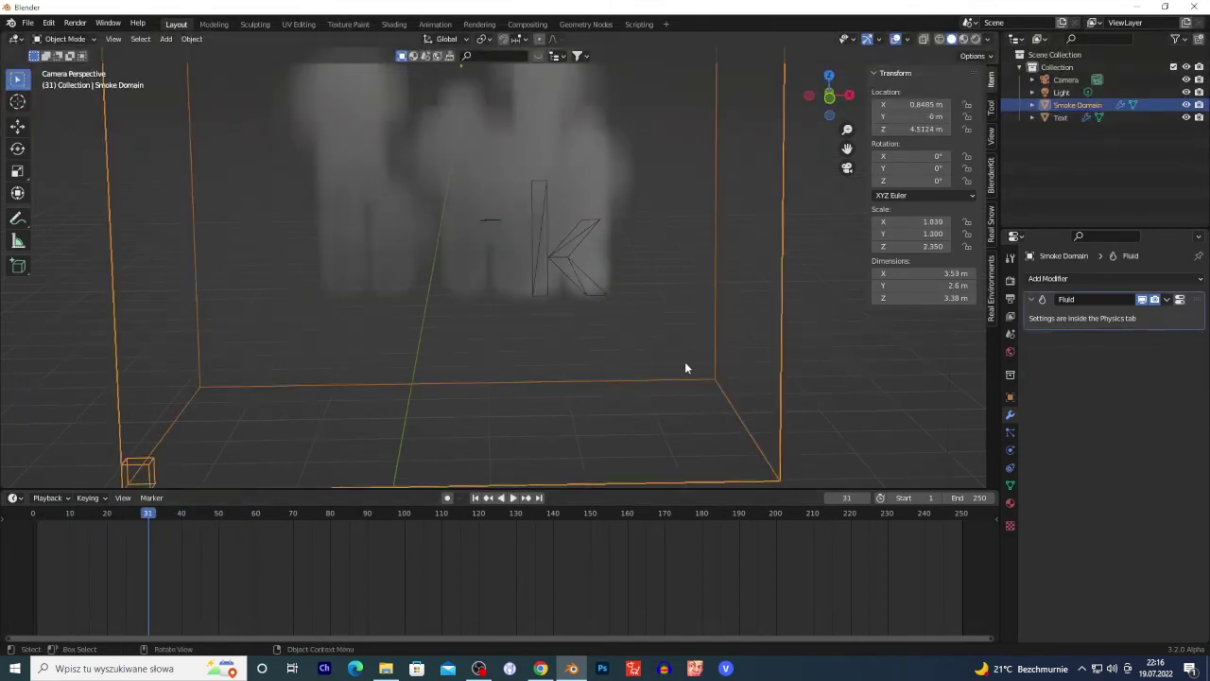
left_click(826, 388)
left_click(1010, 280)
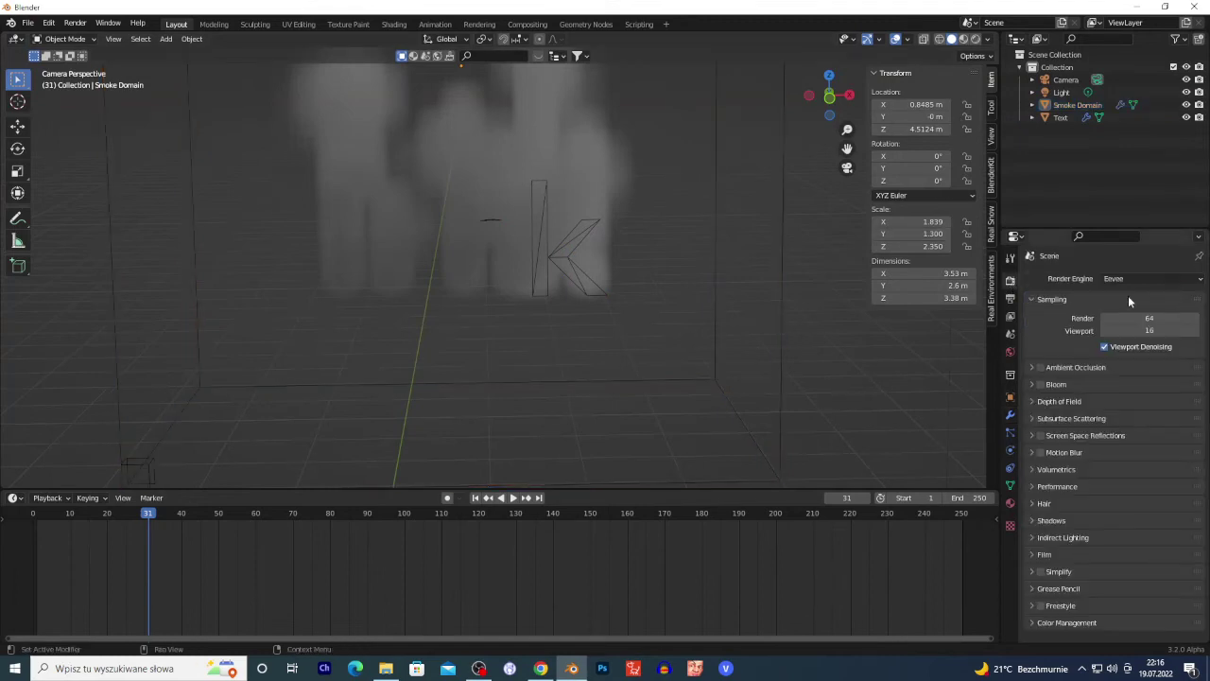
left_click(1144, 278)
left_click(1141, 322)
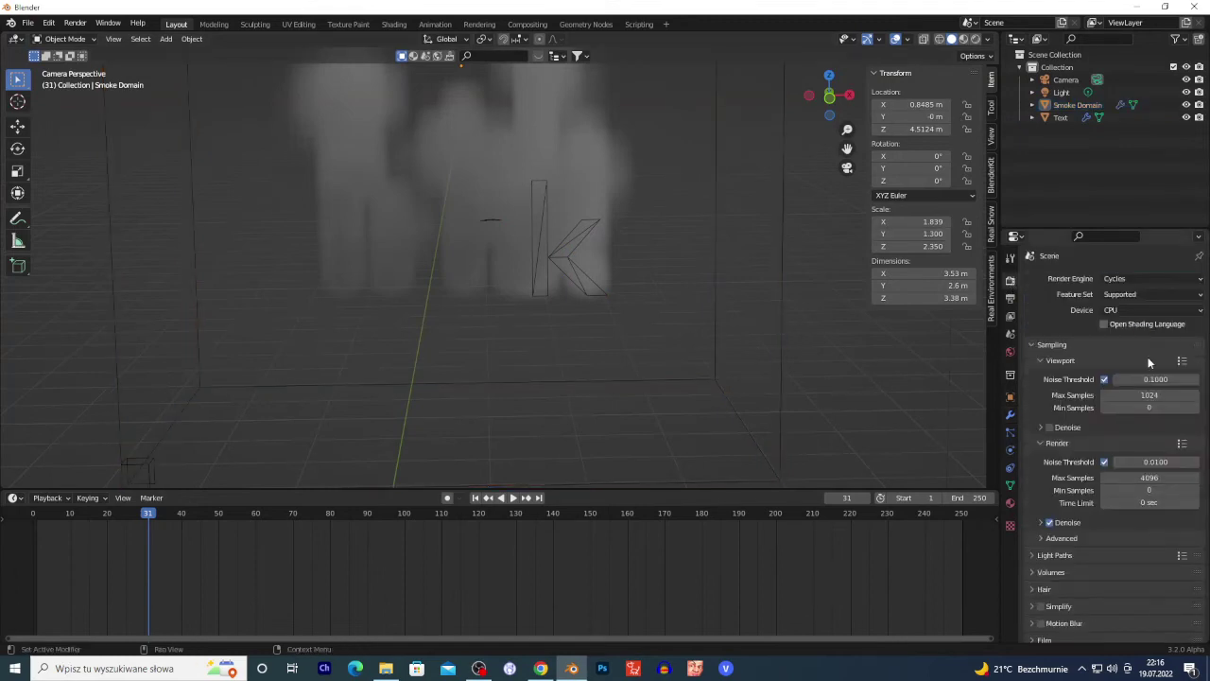
Set the maximum samples to 1 for both the viewport and the final render
left_click(1149, 394)
type("1")
key("Return")
left_click(1149, 477)
type("1")
key("Return")
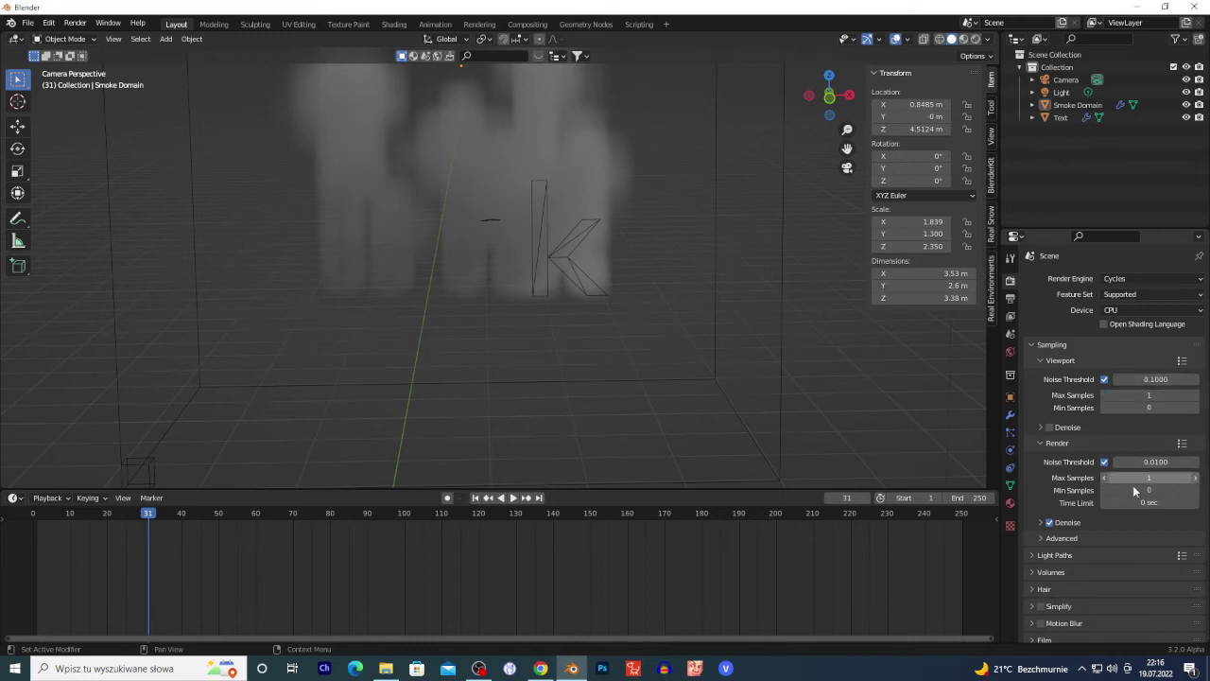
Enable viewport denoising alongside render denoising, and preview the smoke in rendered shading before returning to solid shading
left_click(1048, 522)
left_click(1042, 522)
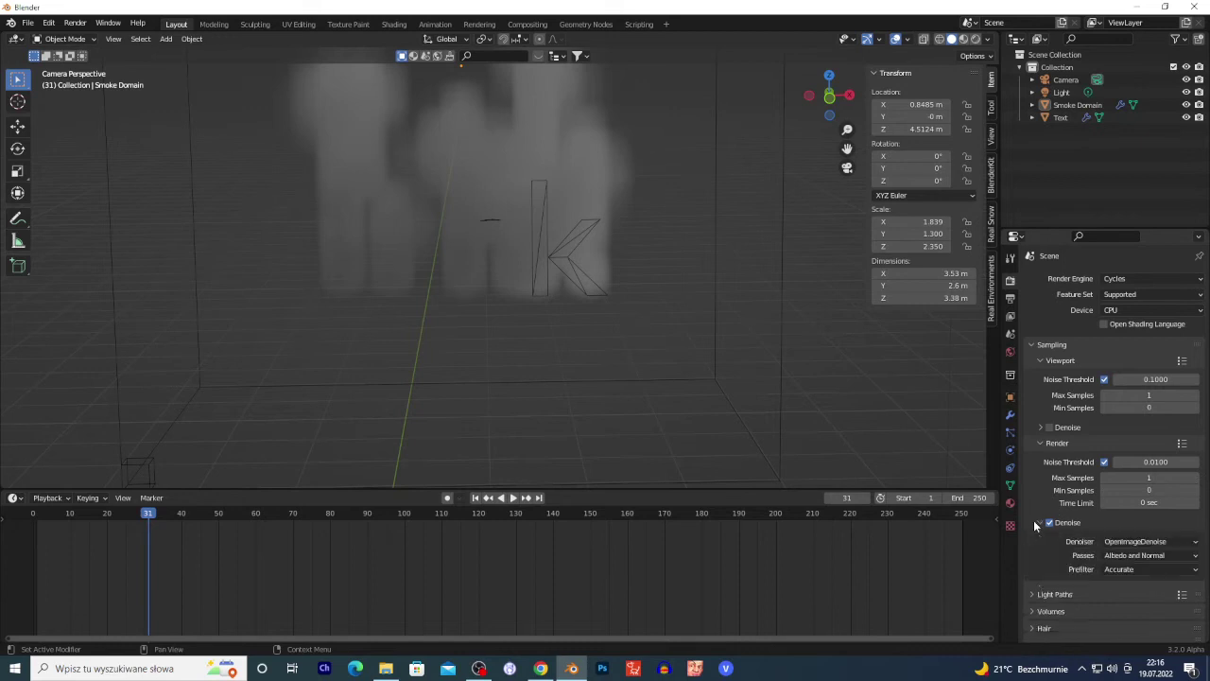
left_click(1049, 428)
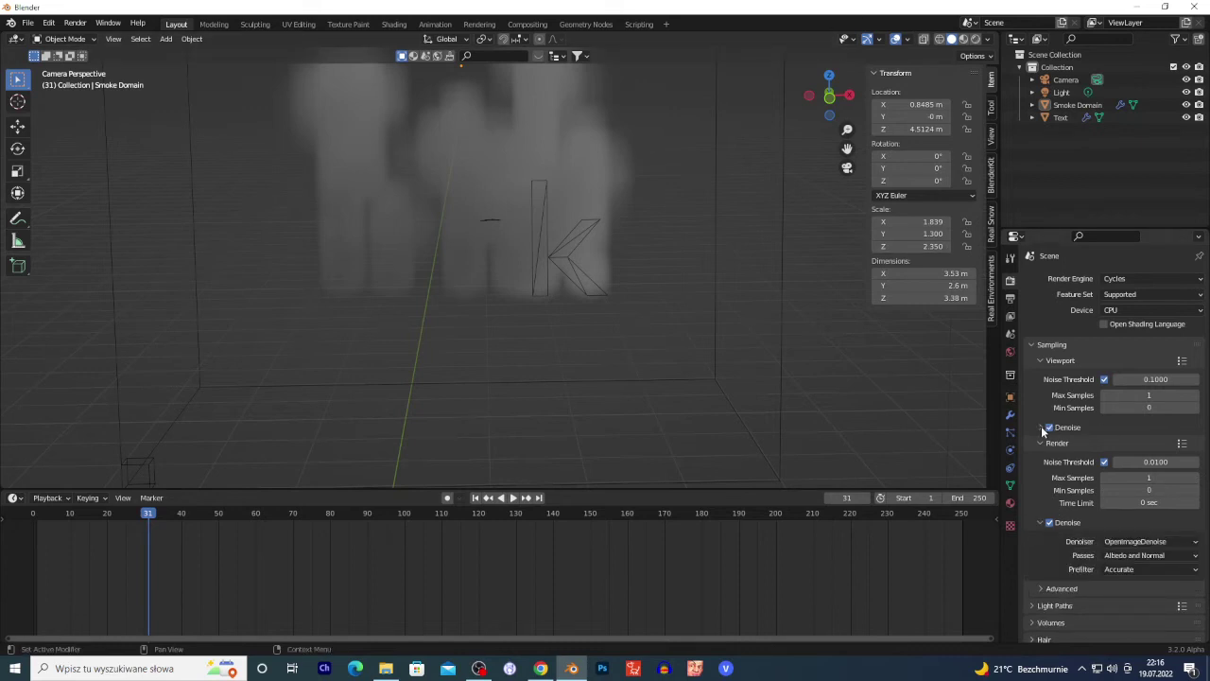
left_click(1041, 427)
left_click(975, 39)
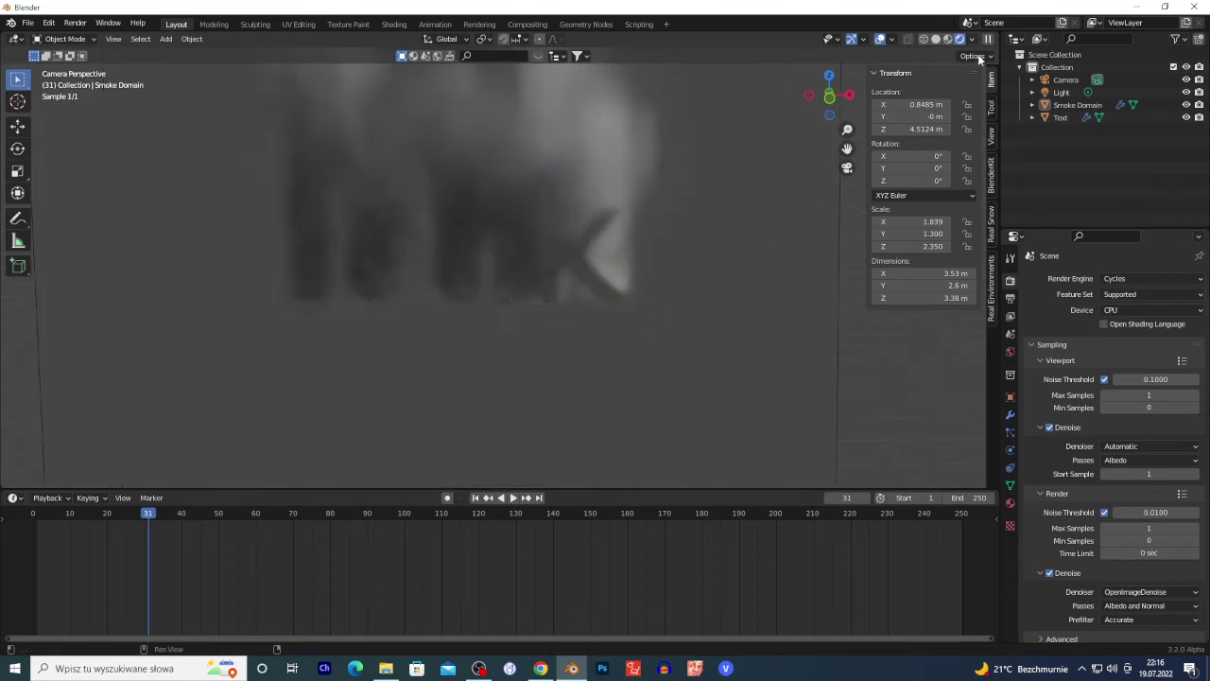
left_click(936, 39)
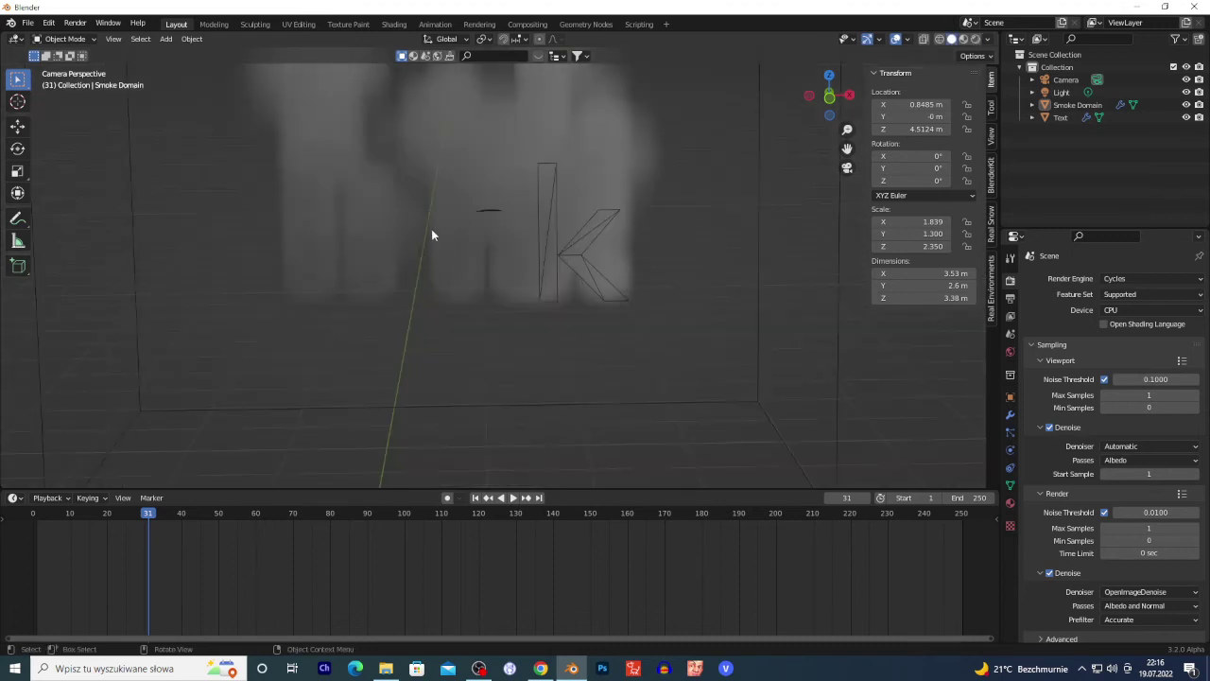
Turn on a transparent background in the Cycles Film settings
scroll(1101, 525, "down", 5)
left_click(1033, 583)
left_click(1032, 549)
scroll(1040, 567, "down", 2)
left_click(1049, 564)
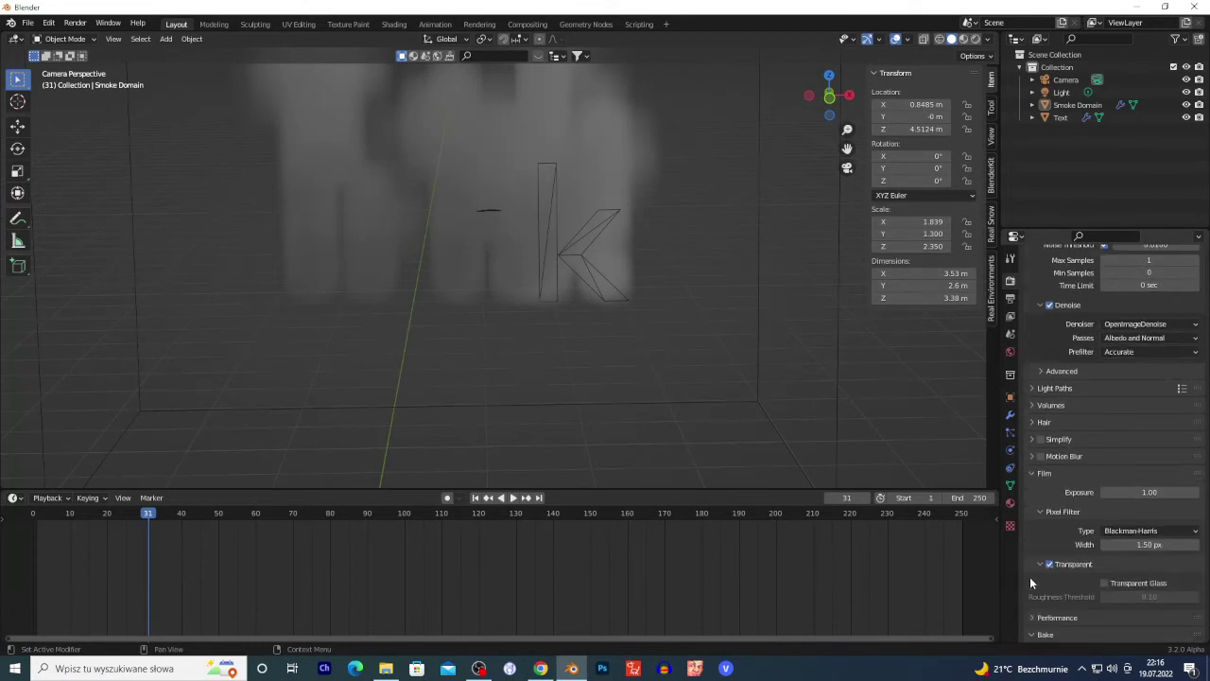
Select the smoke domain and examine its material nodes in the Shader Editor
left_click(141, 389)
scroll(141, 393, "down", 4)
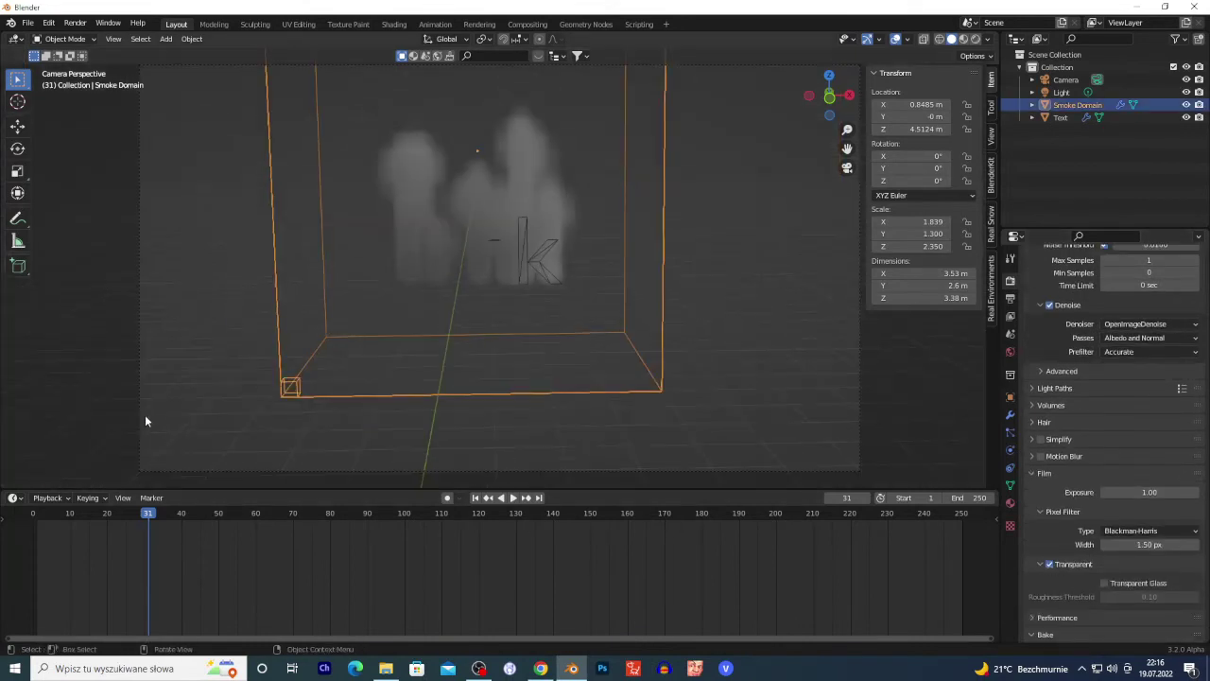
left_click(14, 498)
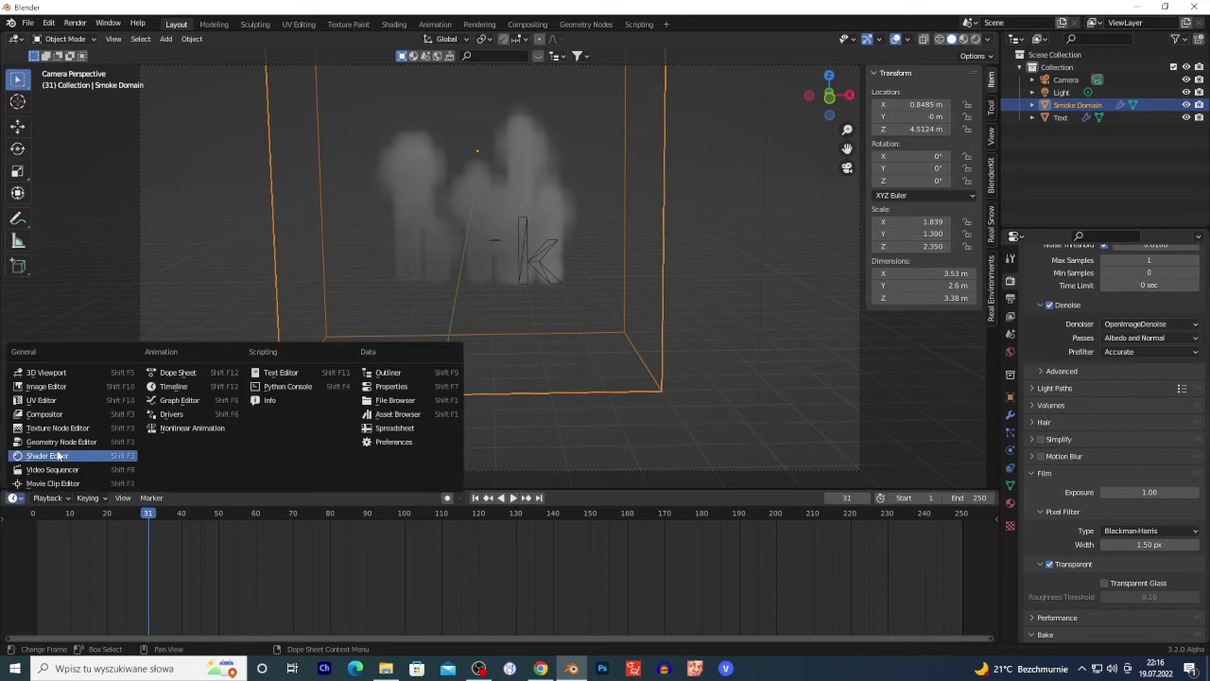
left_click(52, 457)
scroll(464, 605, "up", 2)
middle_click_drag(487, 602, 278, 568)
scroll(289, 573, "up", 4)
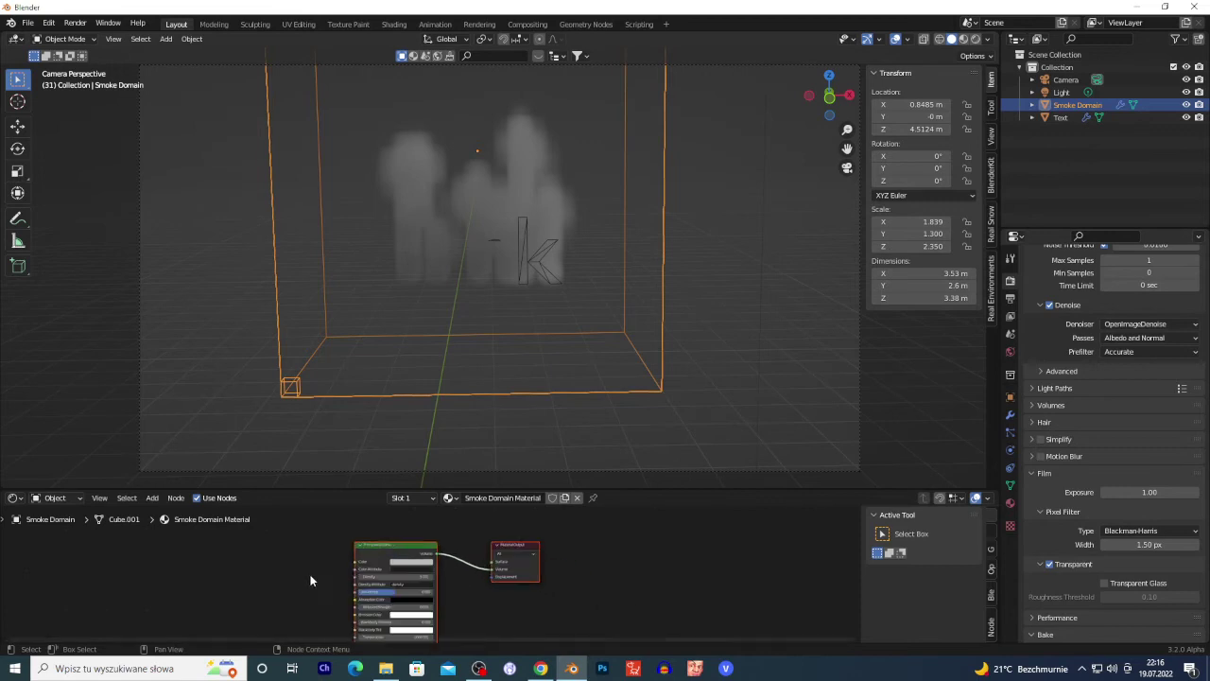
Select the text object to check its material, and change the lower area back to the Timeline
left_click(489, 268)
left_click(527, 259)
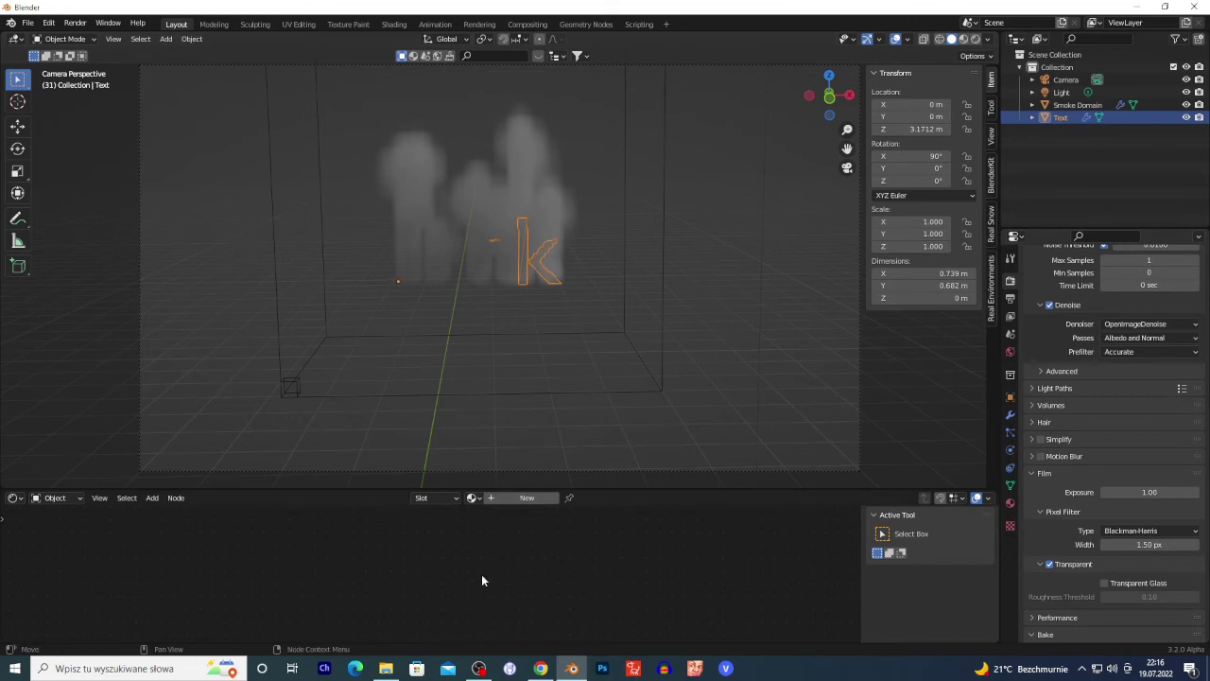
left_click(14, 498)
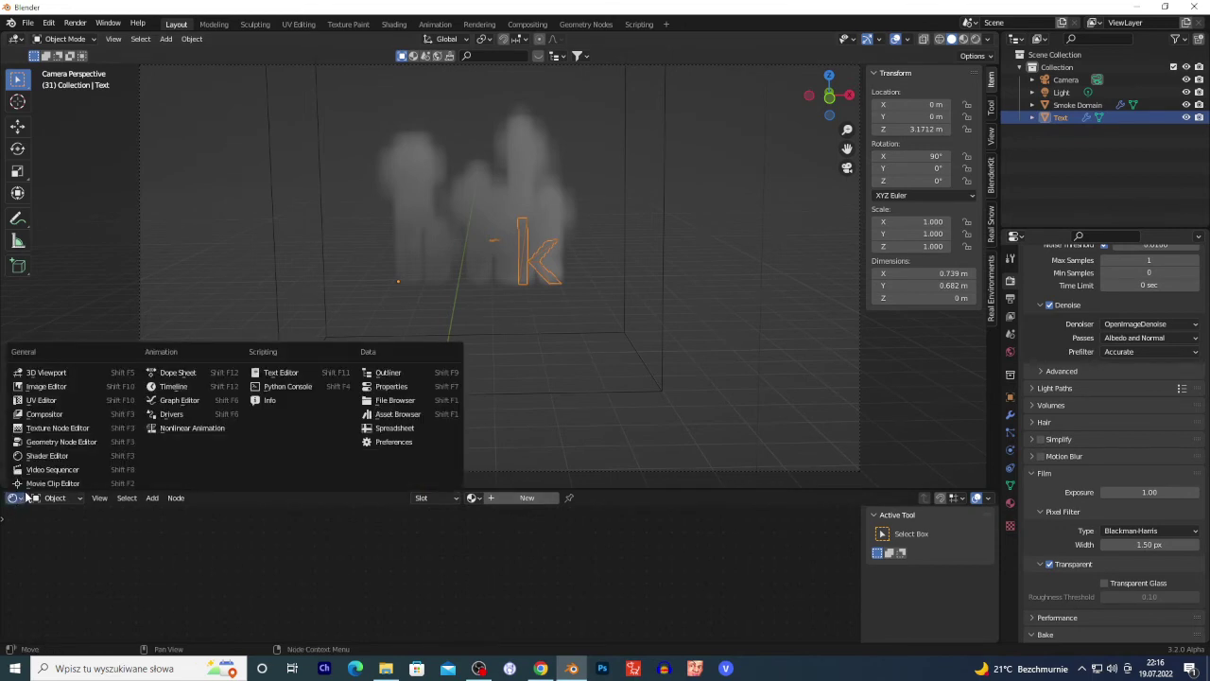
left_click(216, 387)
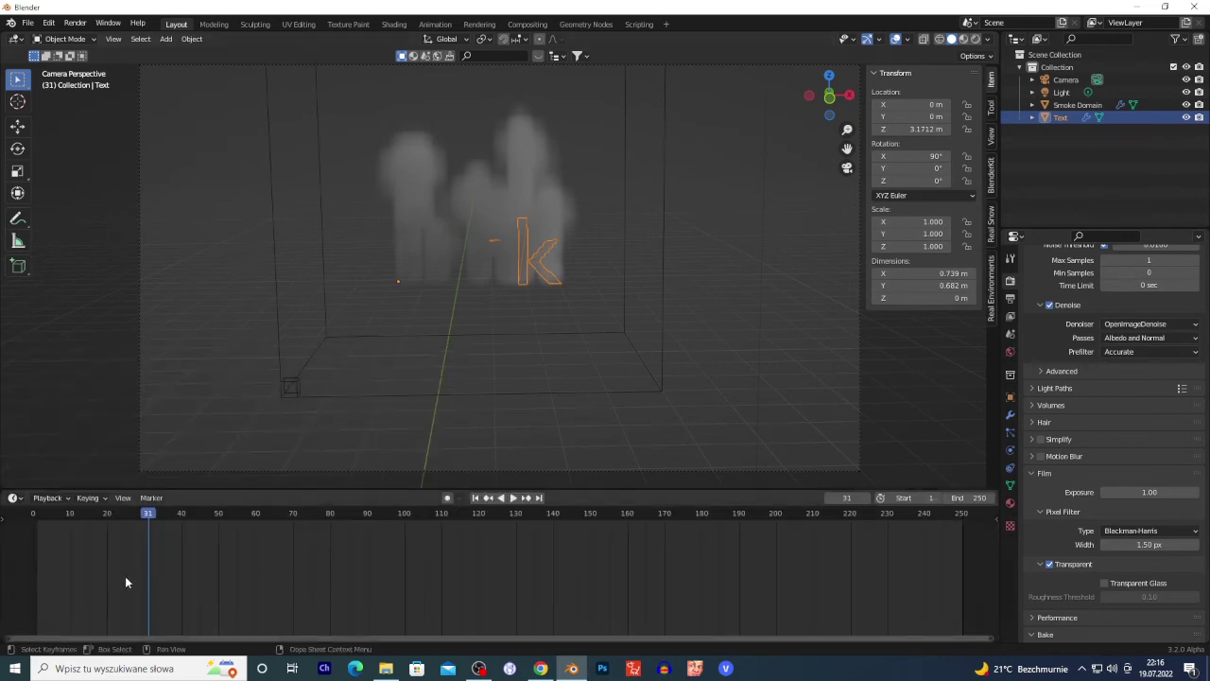
Play the animation from the start to review the dissolve, and scrub back to frame 16
left_click(40, 515)
key("space")
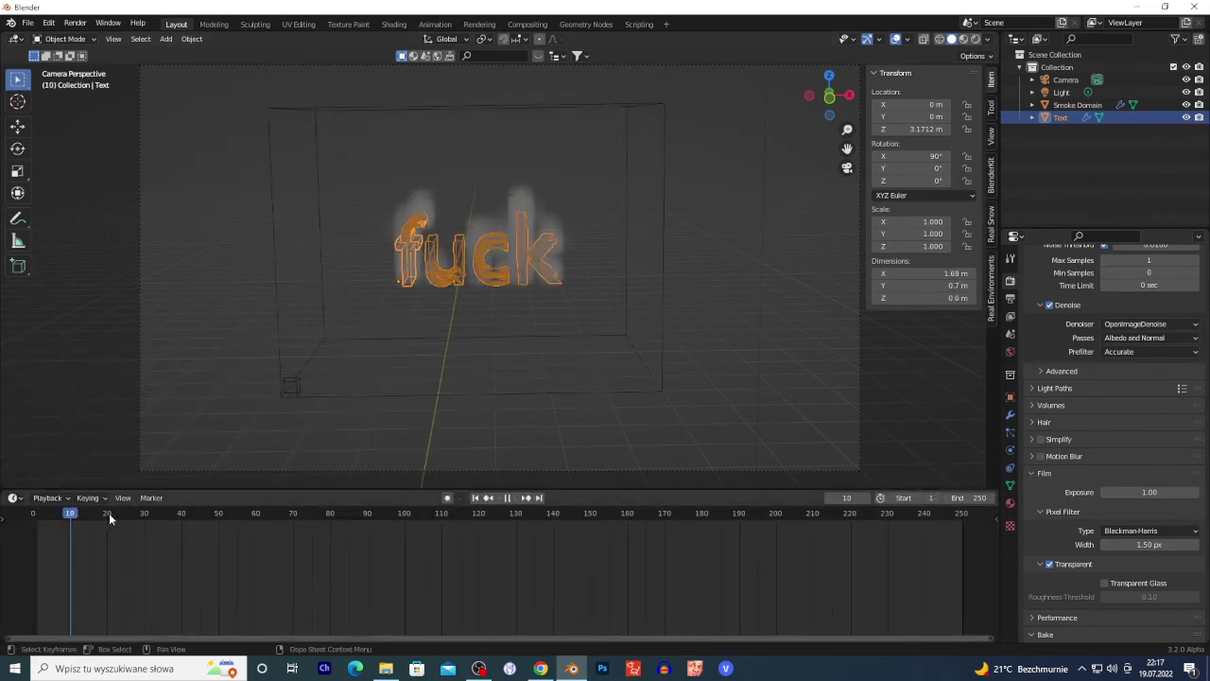
key("space")
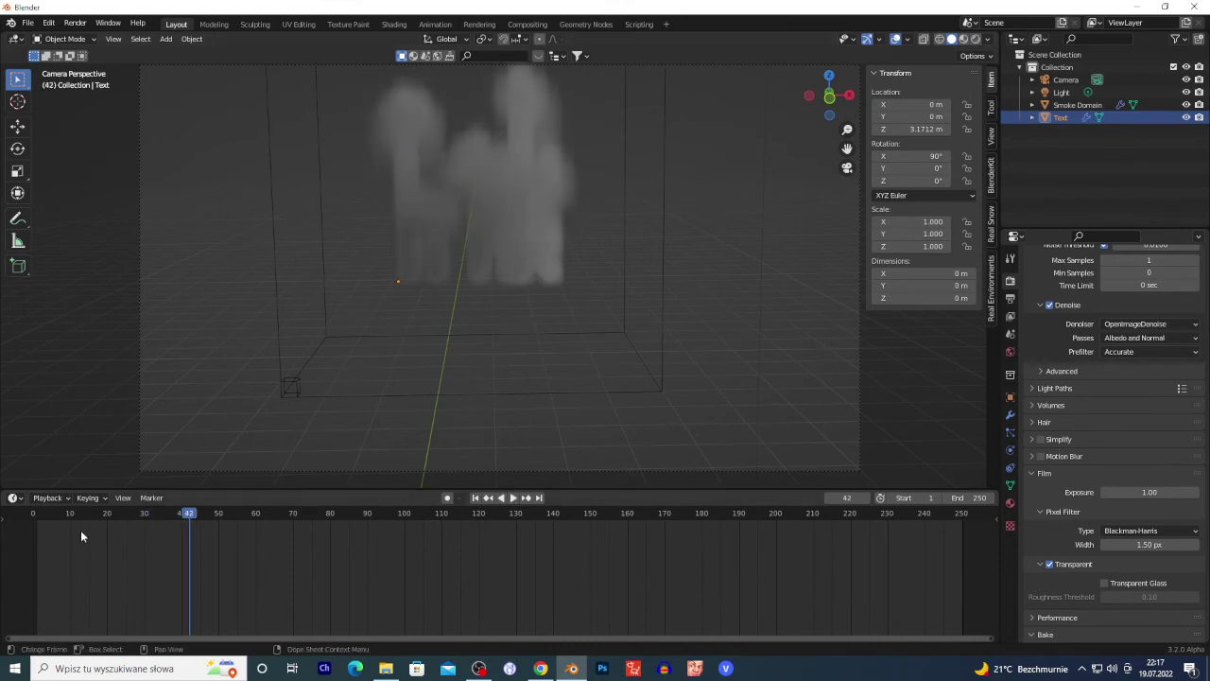
left_click_drag(186, 515, 92, 519)
scroll(568, 327, "up", 3)
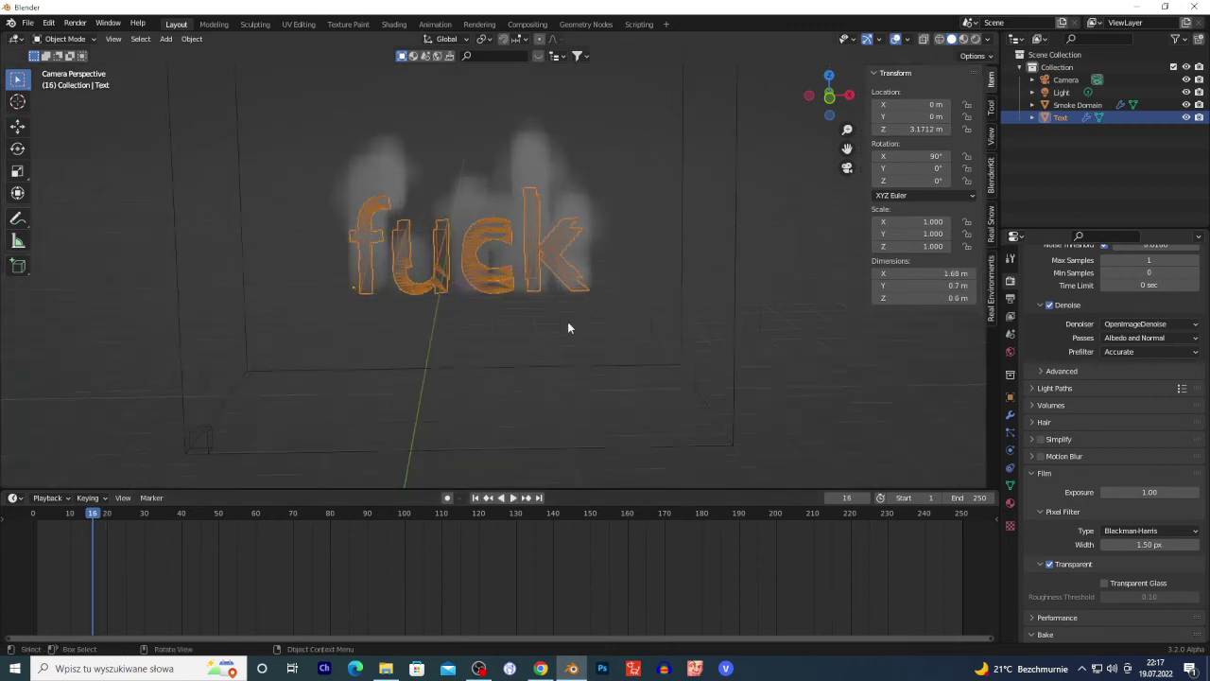
Show the text's modifiers and preview frame 36 in rendered shading, returning to solid shading
left_click(1010, 416)
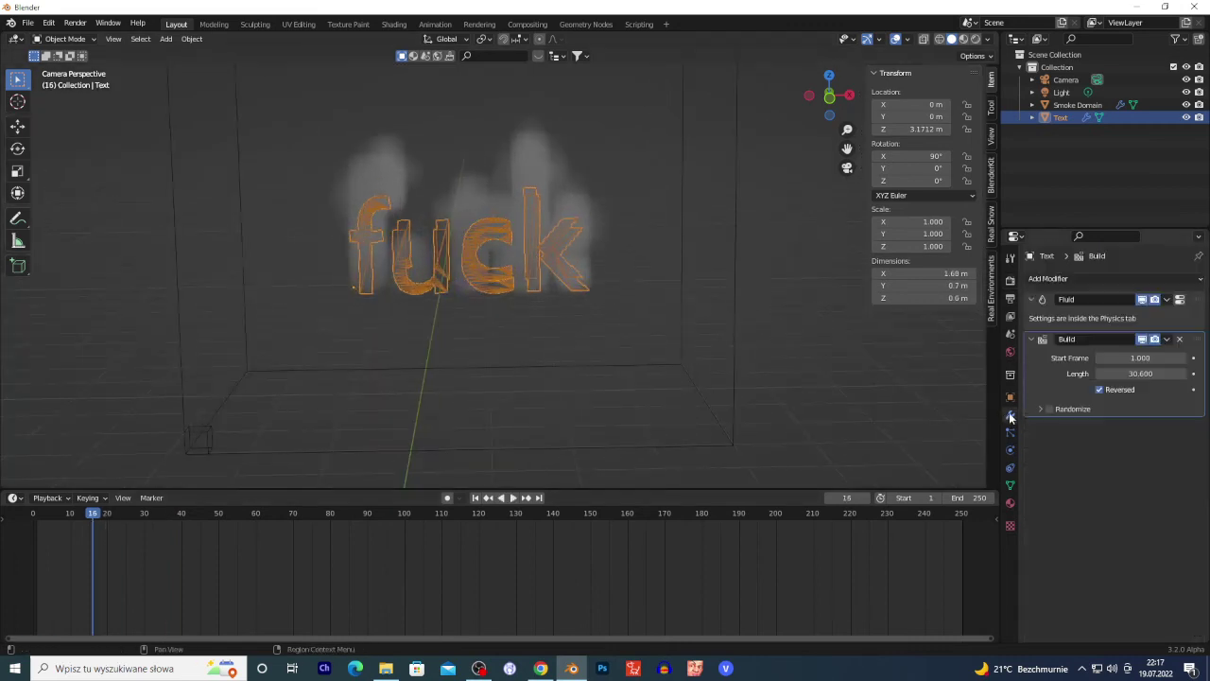
left_click(167, 516)
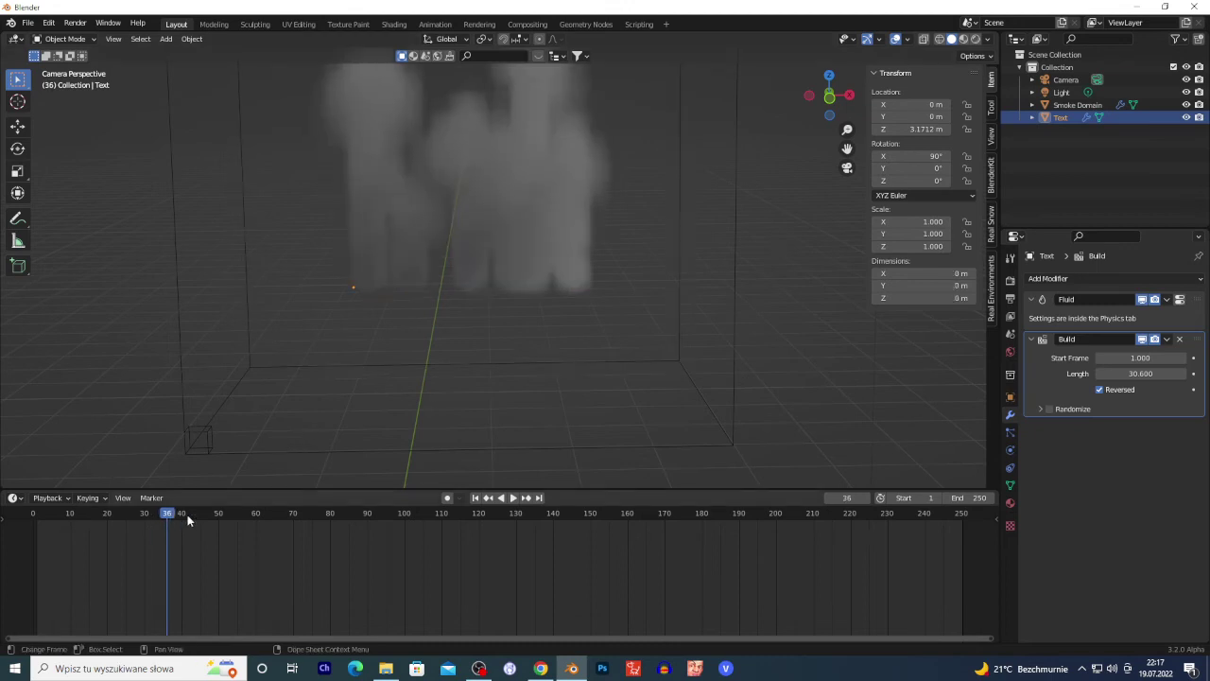
left_click(976, 38)
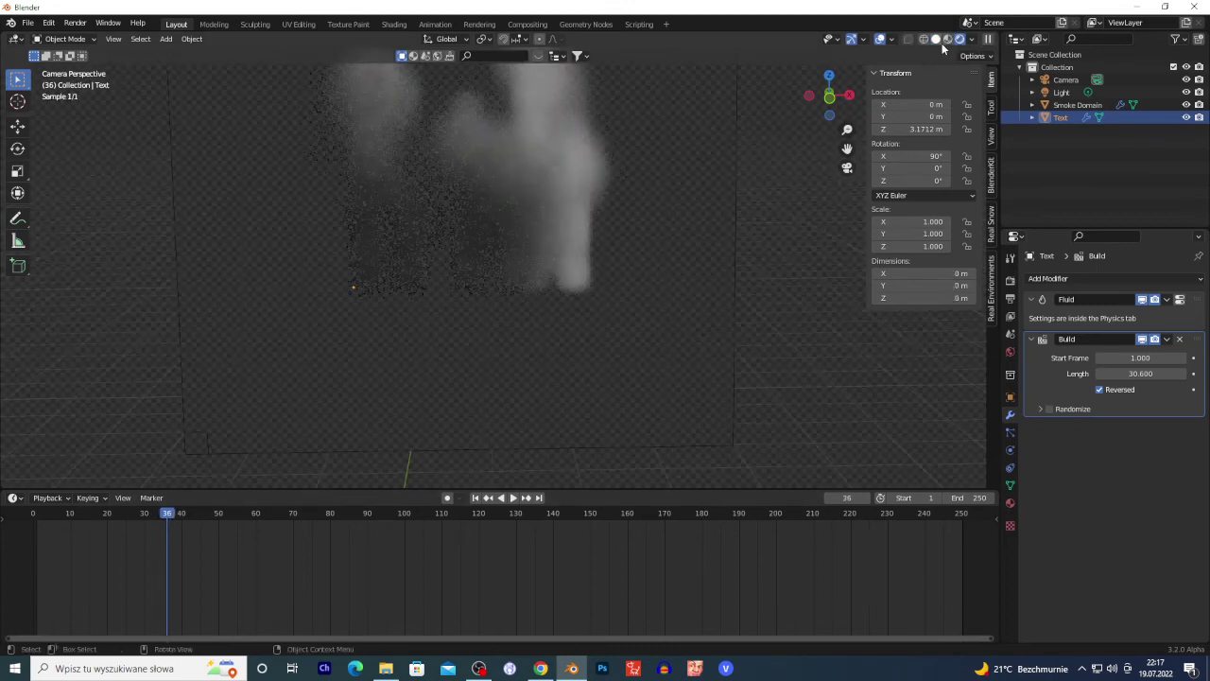
left_click(936, 39)
Go back to frame 9 and inspect the text and smoke up close in rendered shading, returning to solid shading
left_click(96, 522)
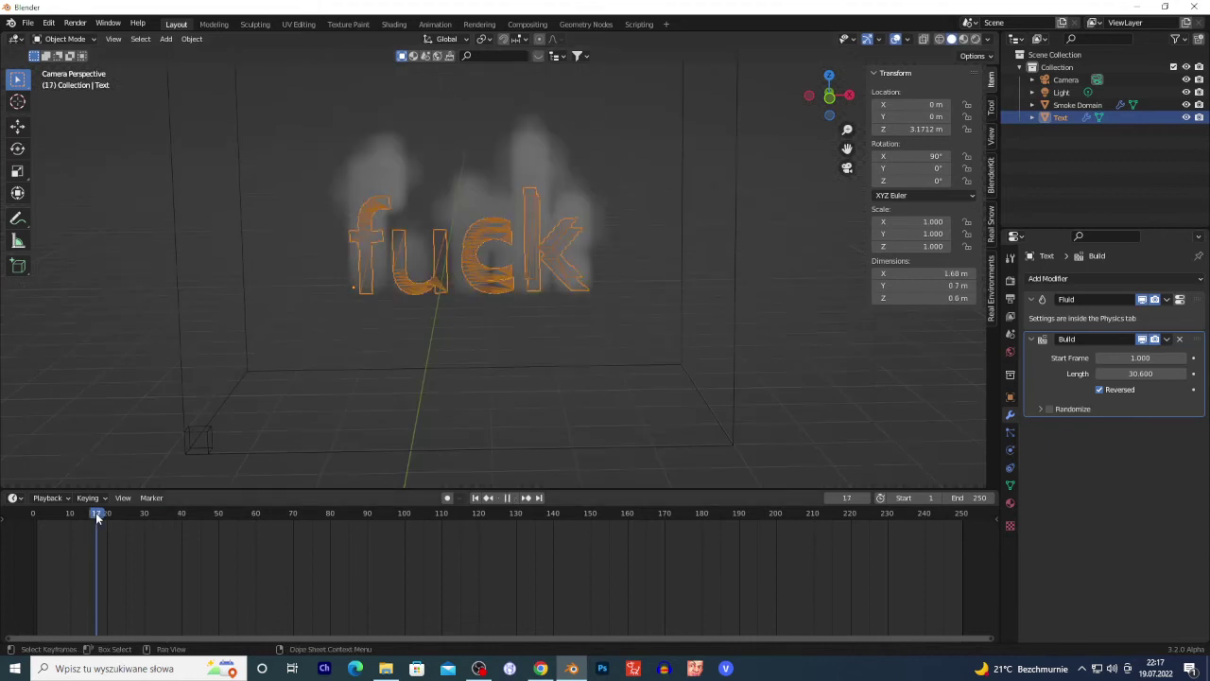
left_click(66, 518)
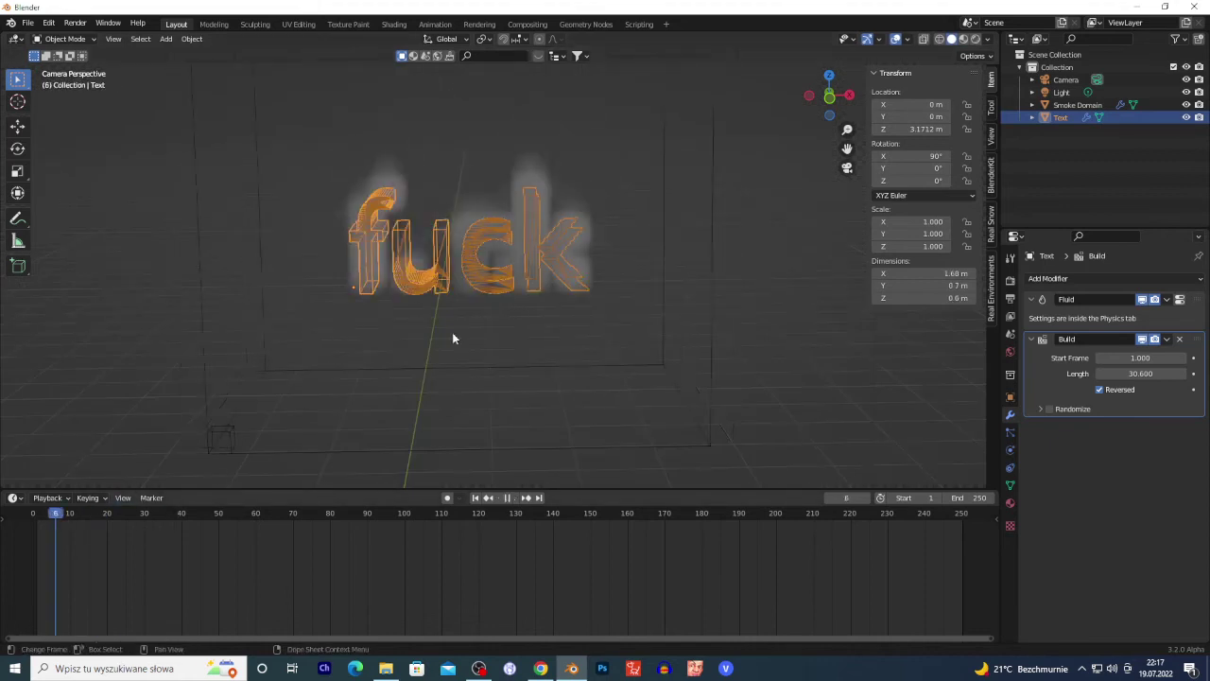
left_click(975, 39)
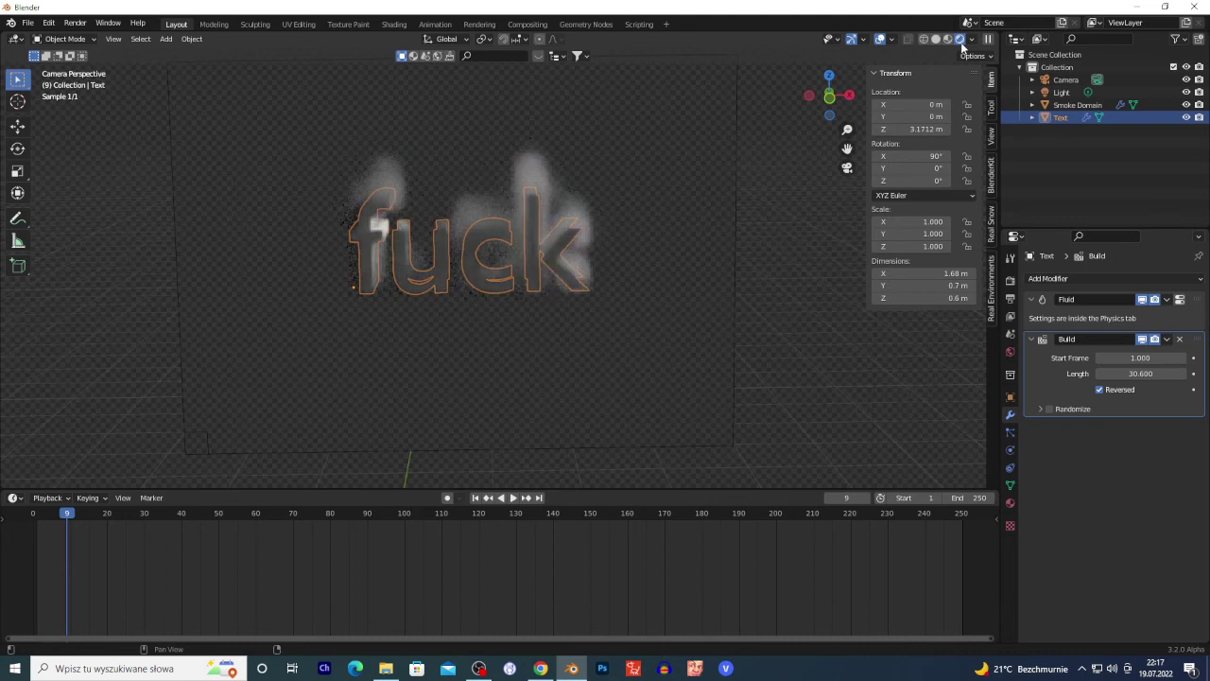
left_click(647, 305)
scroll(640, 304, "up", 4)
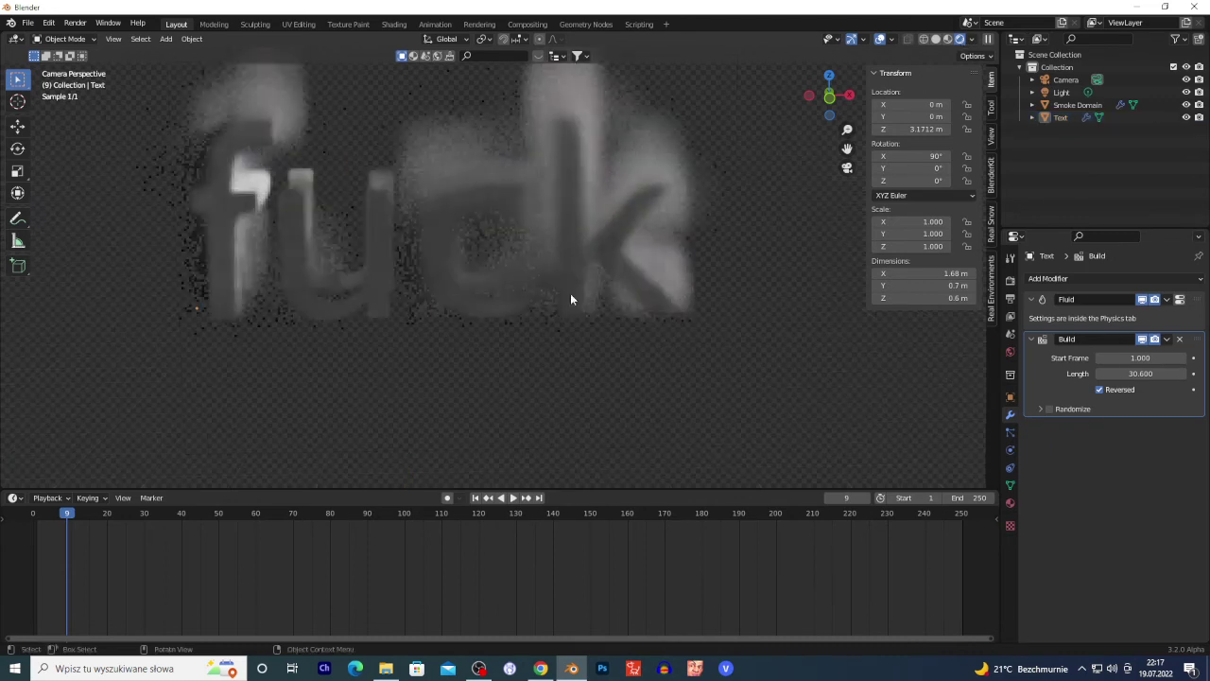
left_click(936, 40)
Select the text and create a new material for it in the Shader Editor
left_click(370, 266)
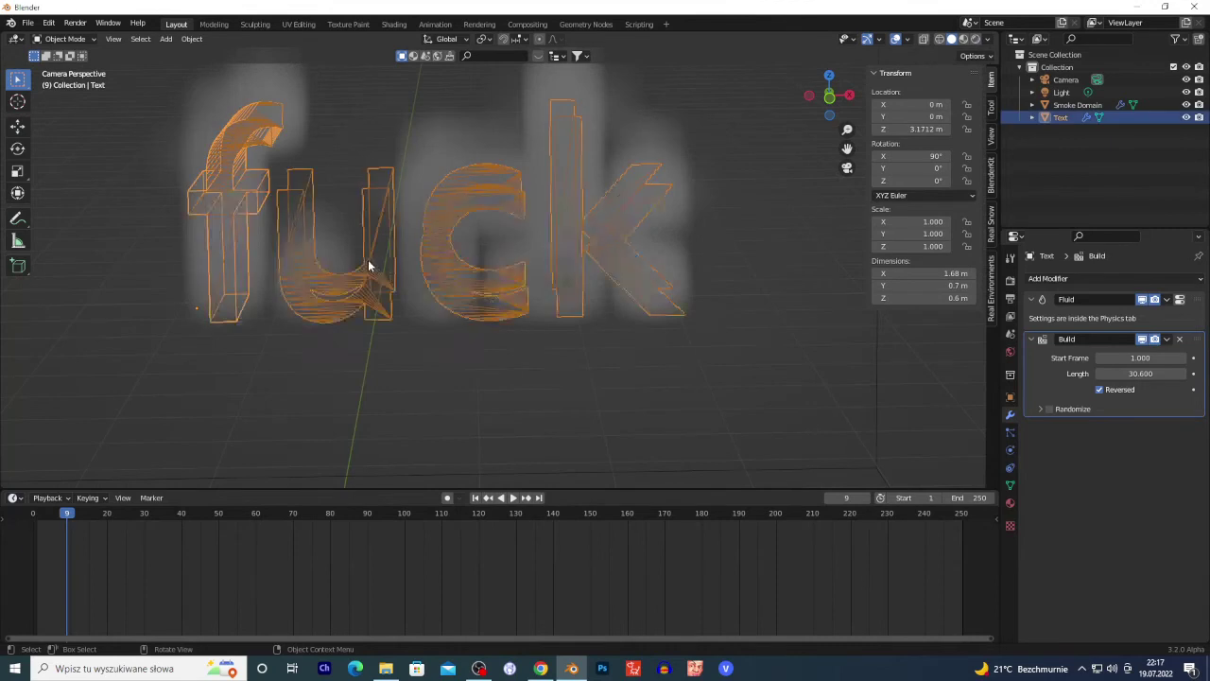
left_click(15, 498)
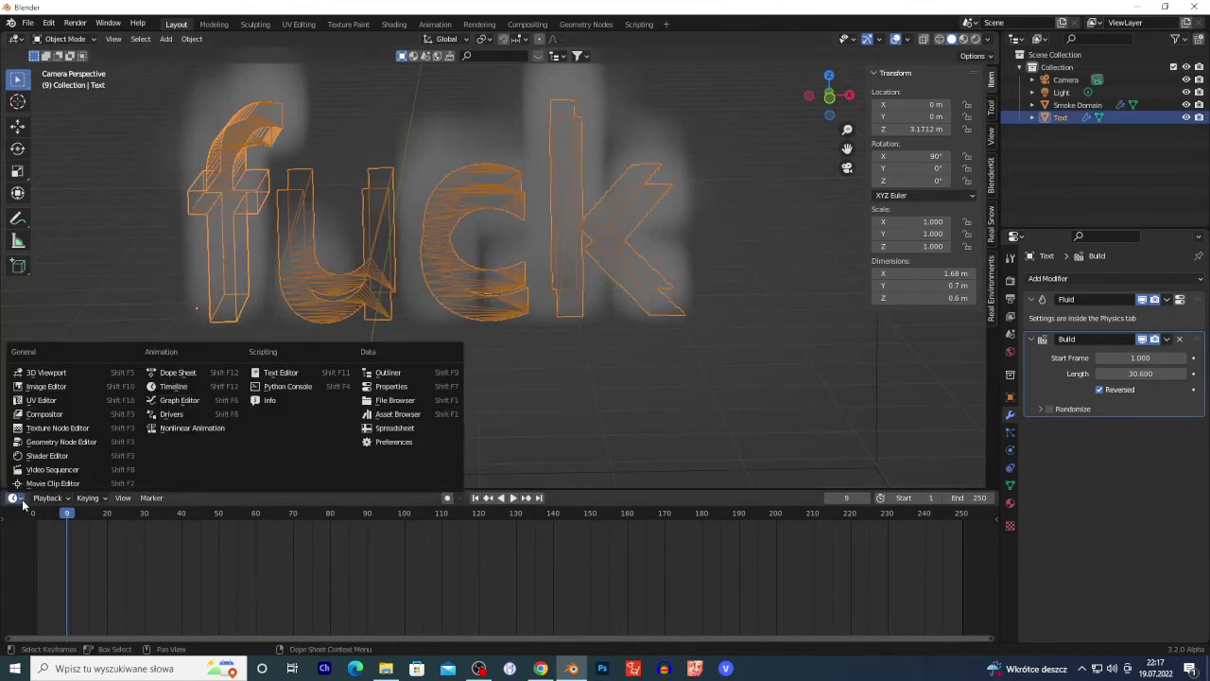
left_click(46, 456)
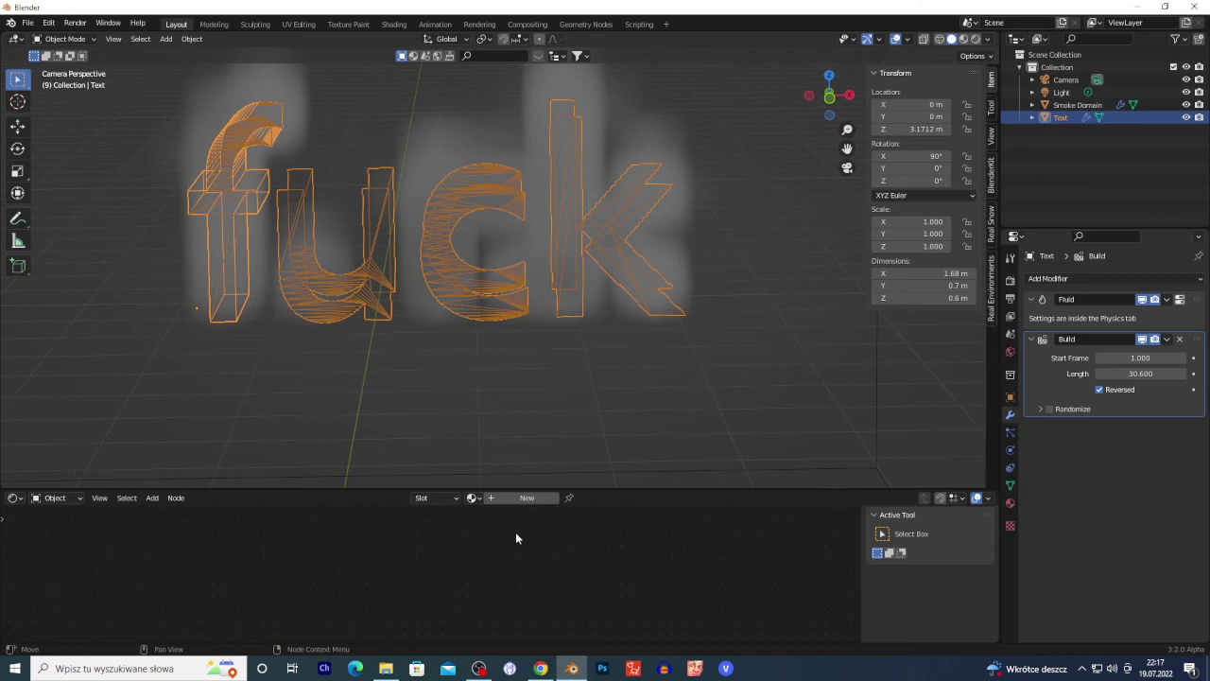
left_click(511, 498)
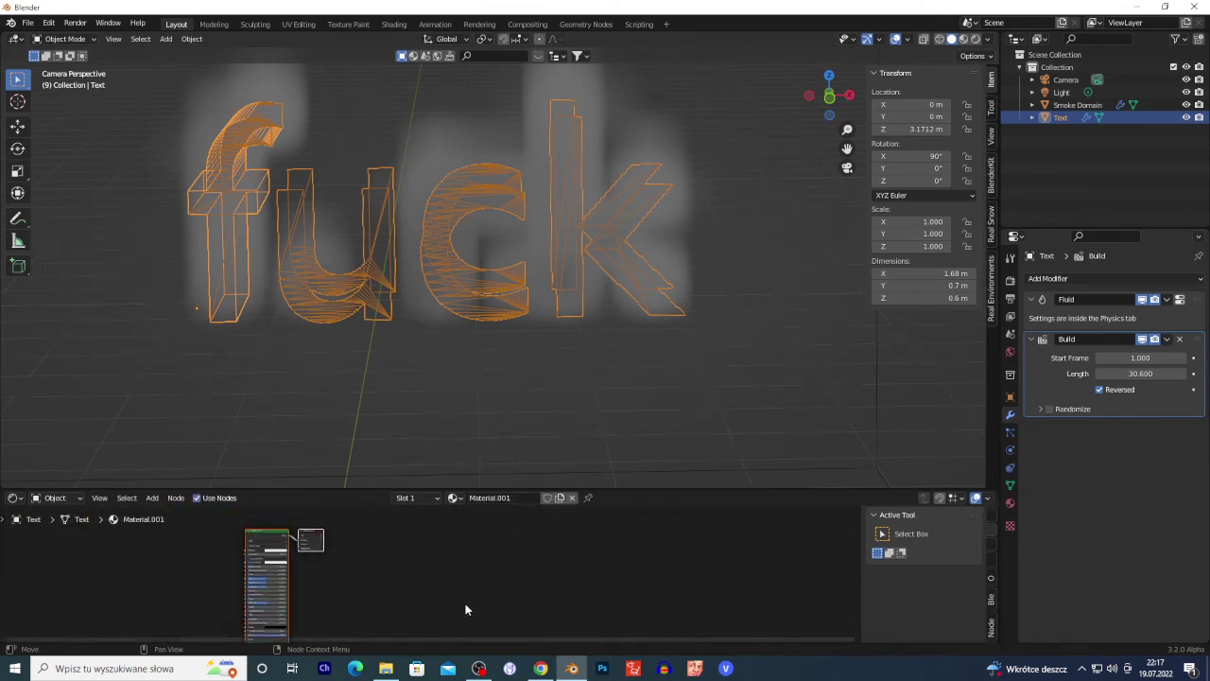
middle_click_drag(317, 602, 456, 609)
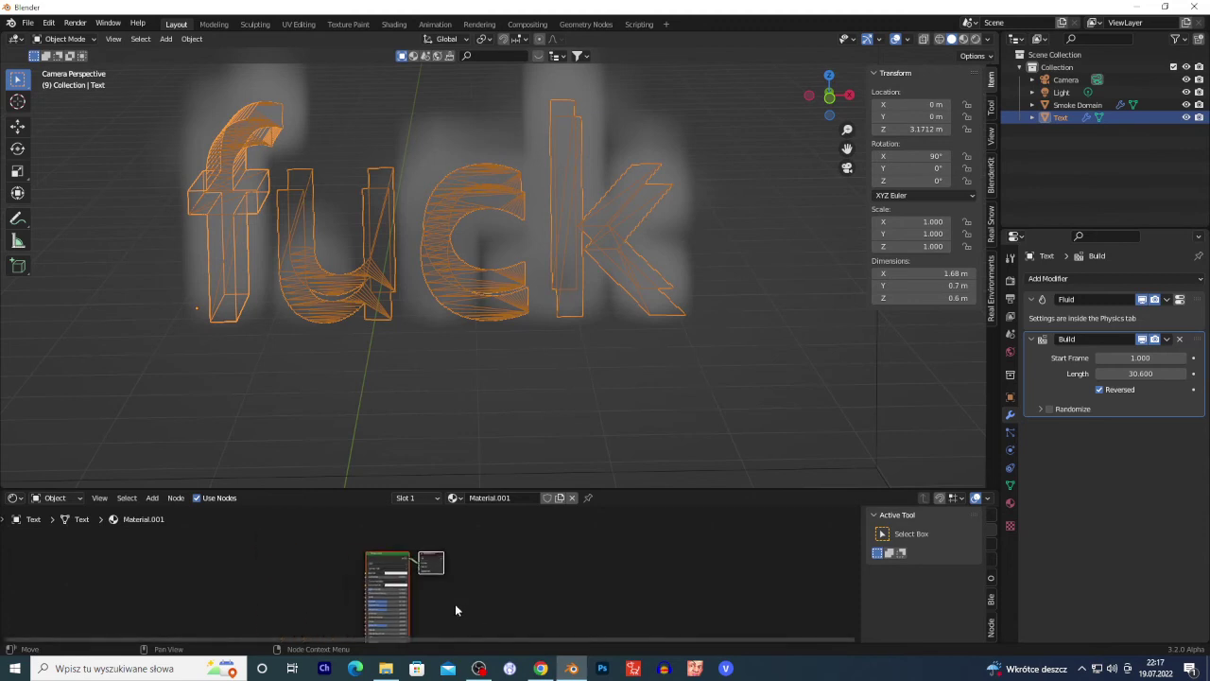
Restore the Timeline in the lower area and remove the Build modifier from the text, keeping the text selected
left_click(13, 498)
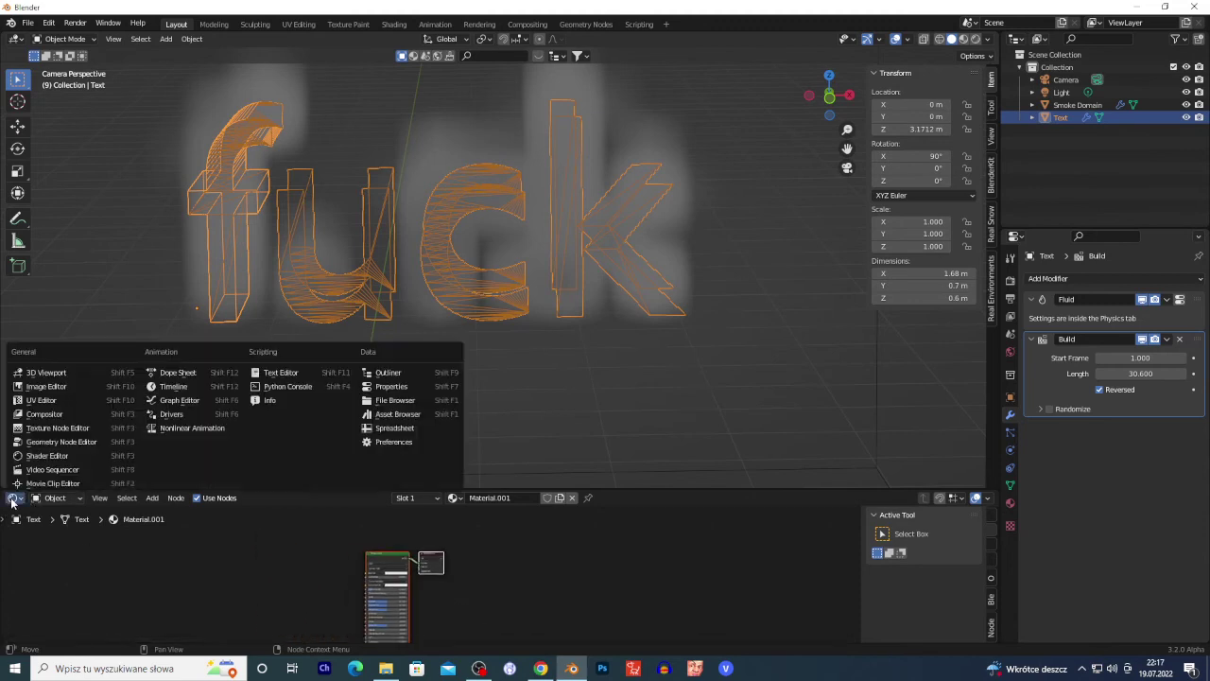
left_click(171, 386)
scroll(348, 210, "down", 4)
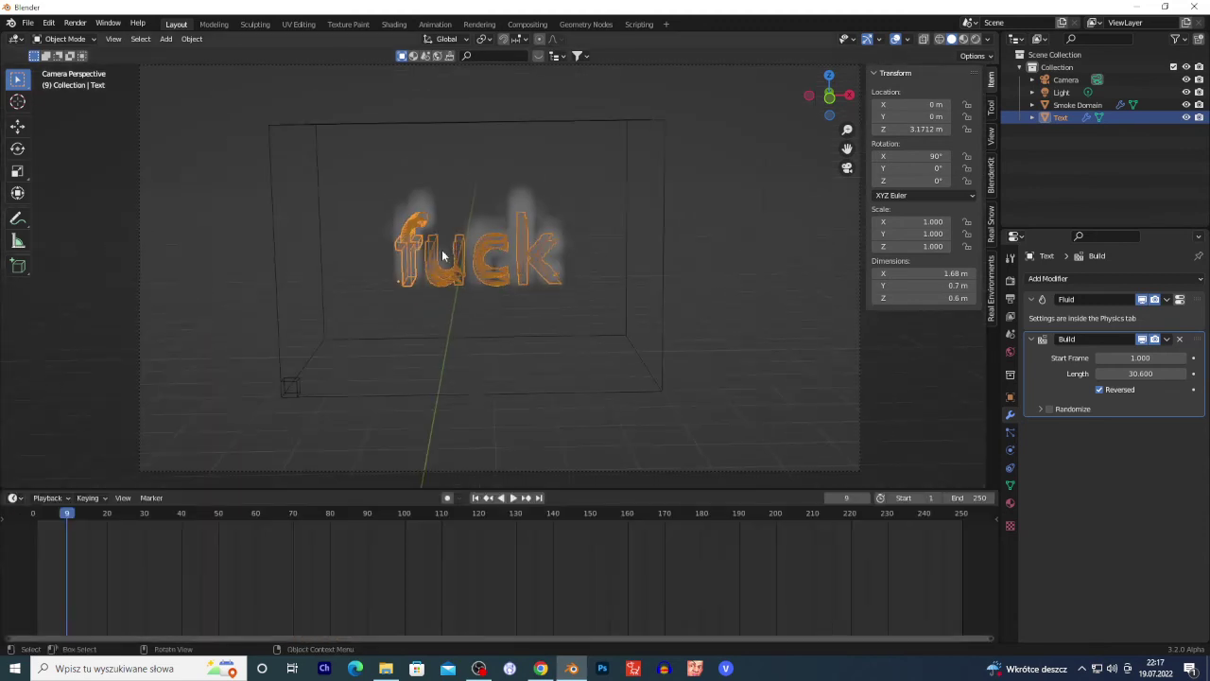
scroll(411, 247, "up", 3)
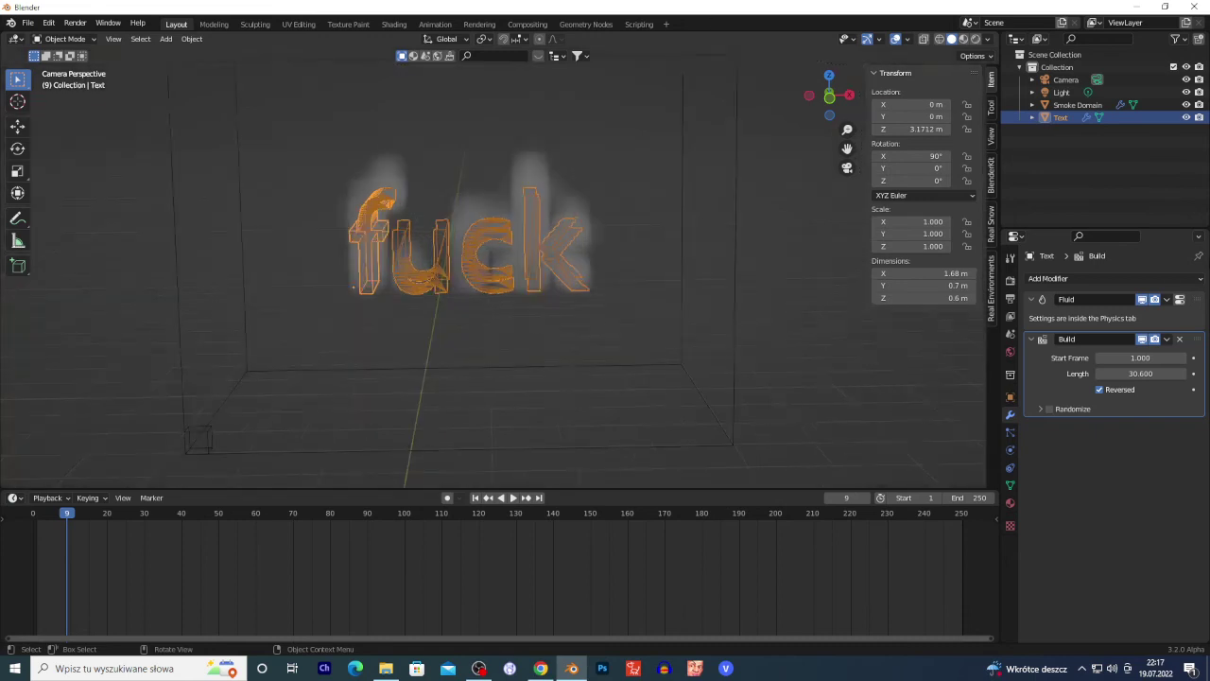
left_click(1180, 339)
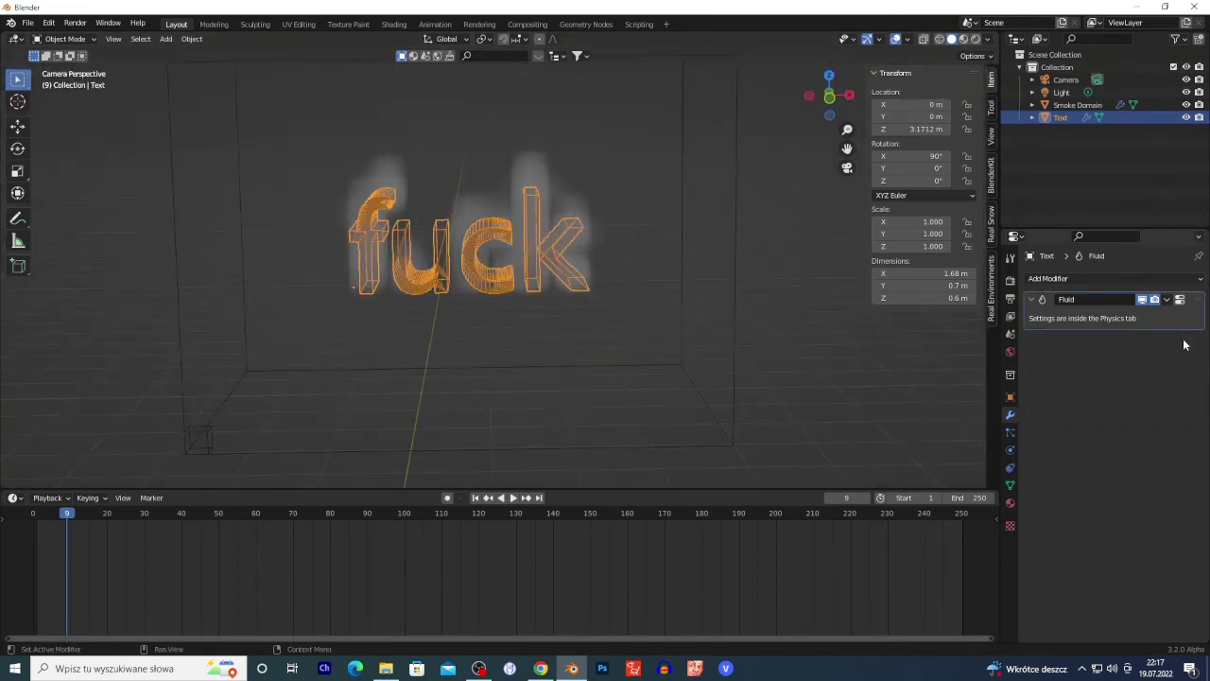
left_click(607, 281)
left_click(541, 267)
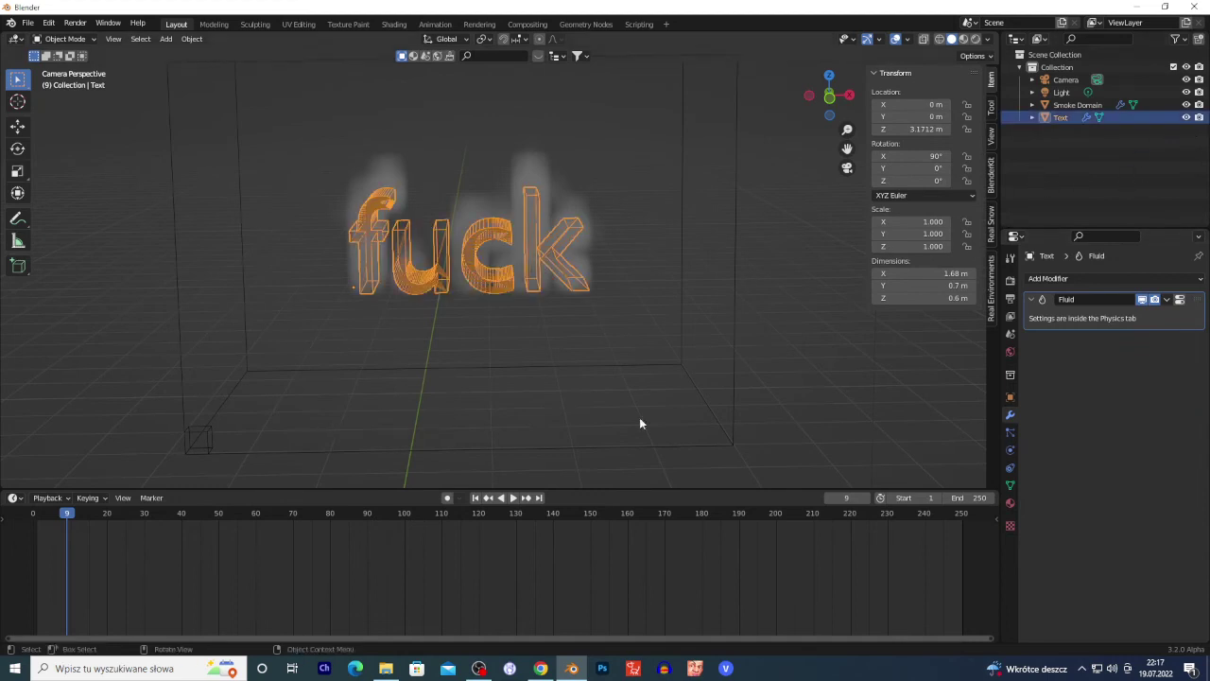
Keyframe the text's Disable in Renders setting, leaving it renderable at frame 9 and disabling it in renders at frame 35
right_click(1201, 123)
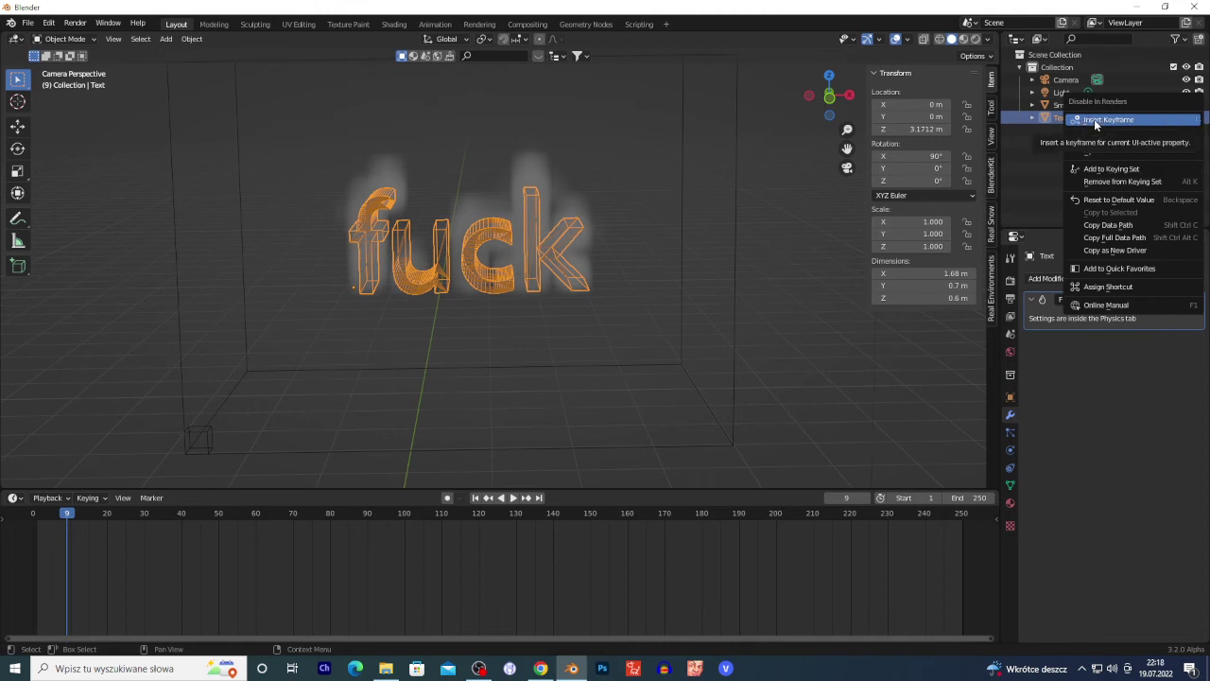
left_click(1099, 120)
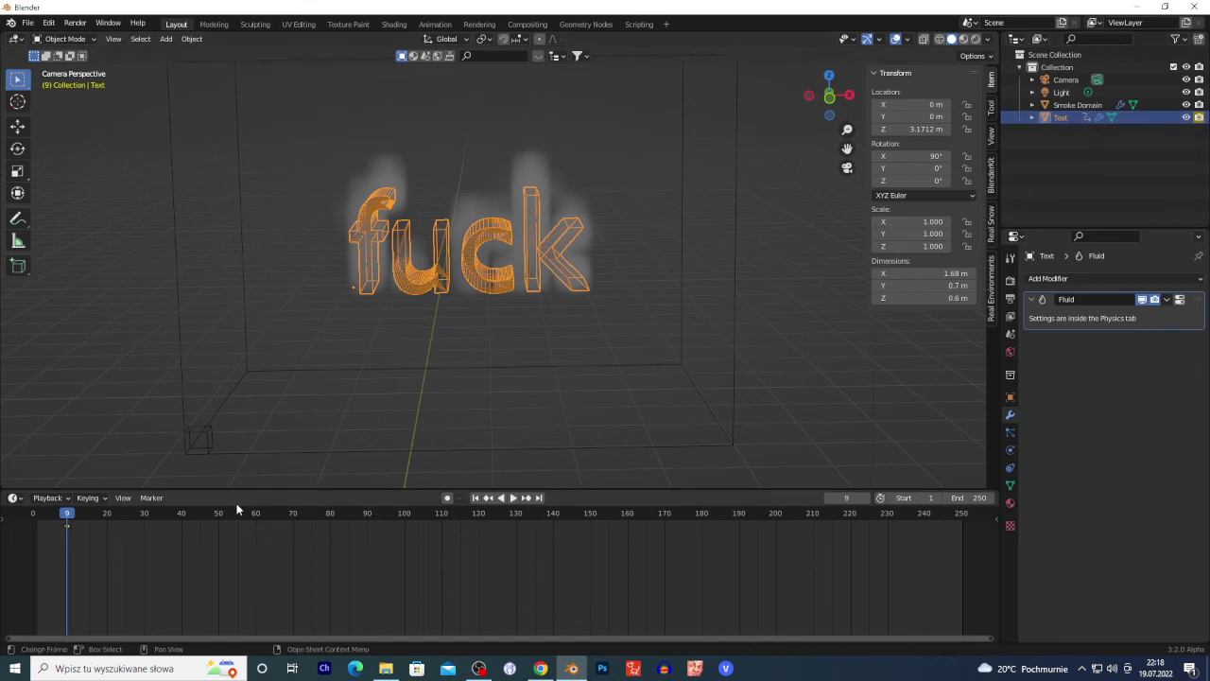
left_click(163, 515)
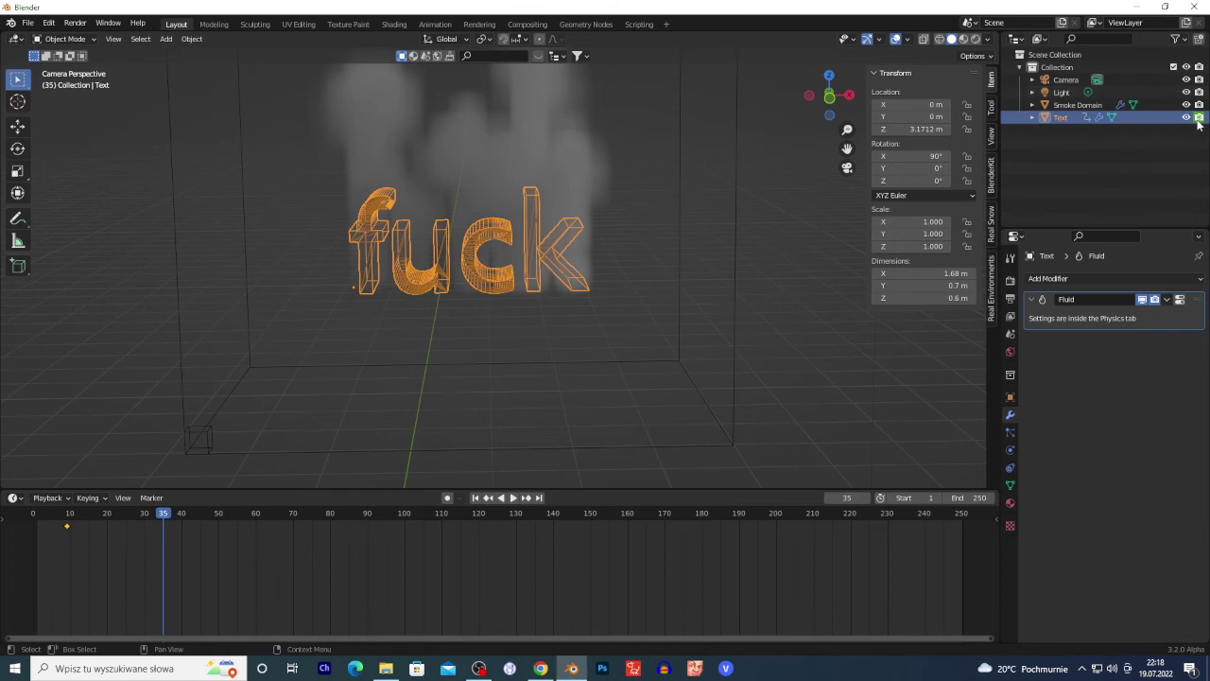
key("i")
right_click(1200, 118)
left_click(1201, 120)
right_click(1205, 120)
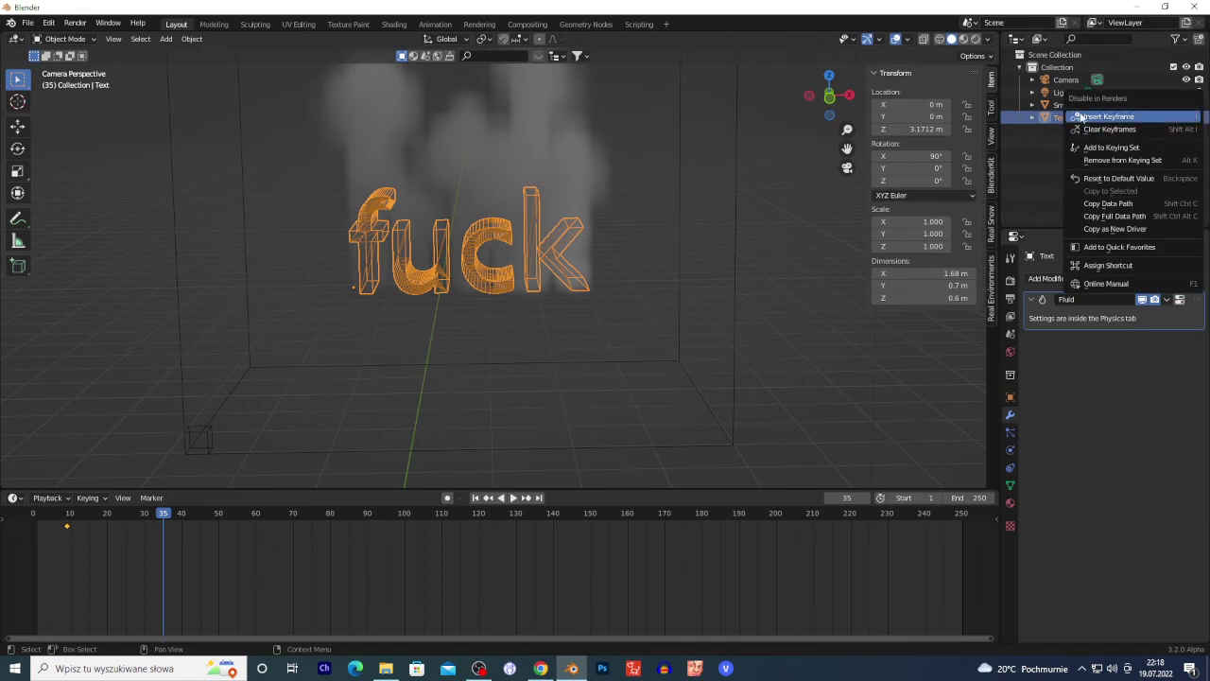
left_click(1097, 117)
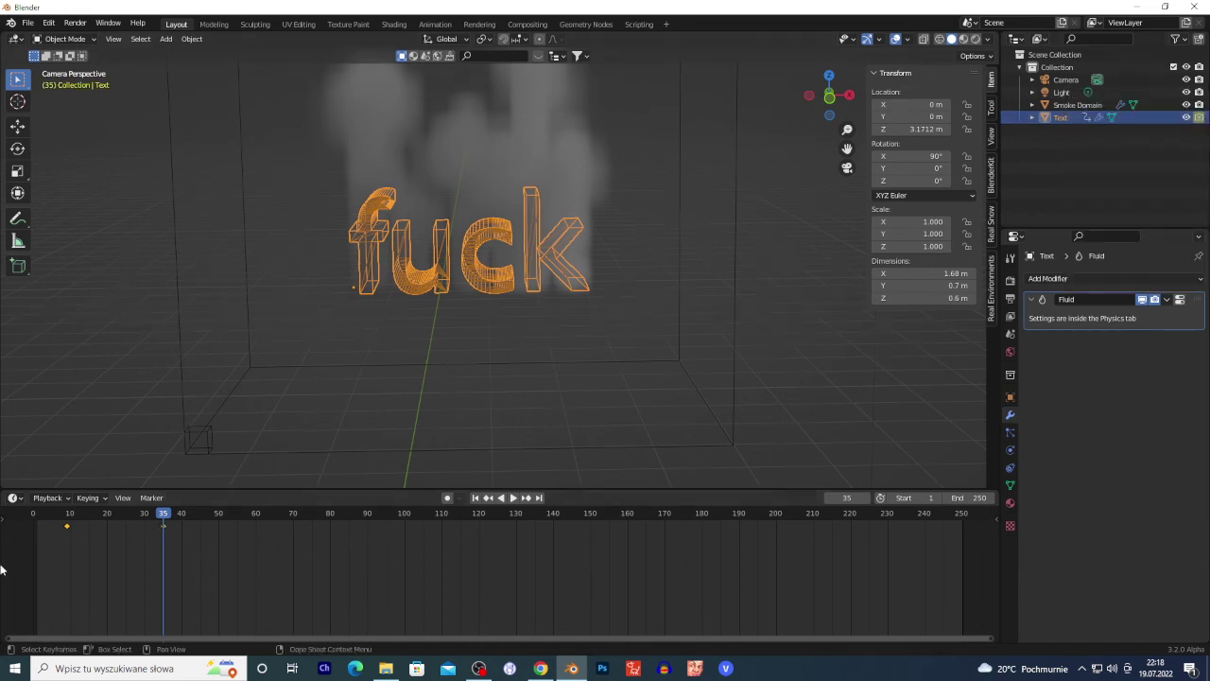
Play the animation from the start past both visibility keyframes and return to frame 36
left_click(41, 516)
key("space")
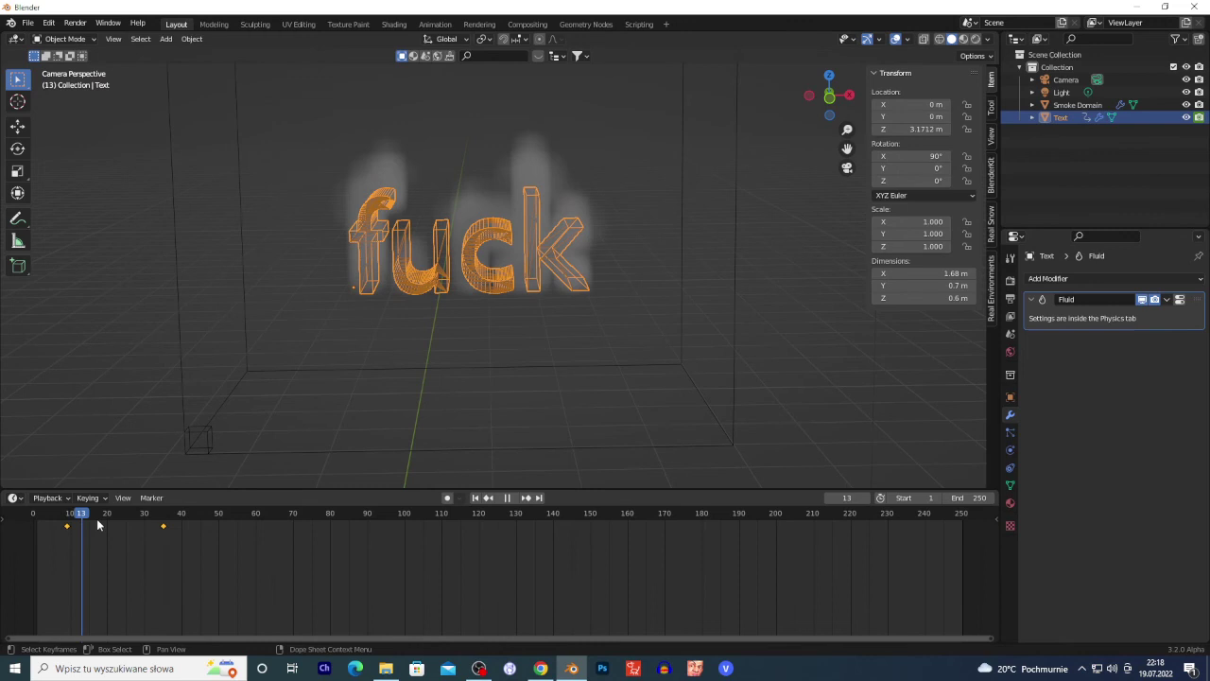
key("space")
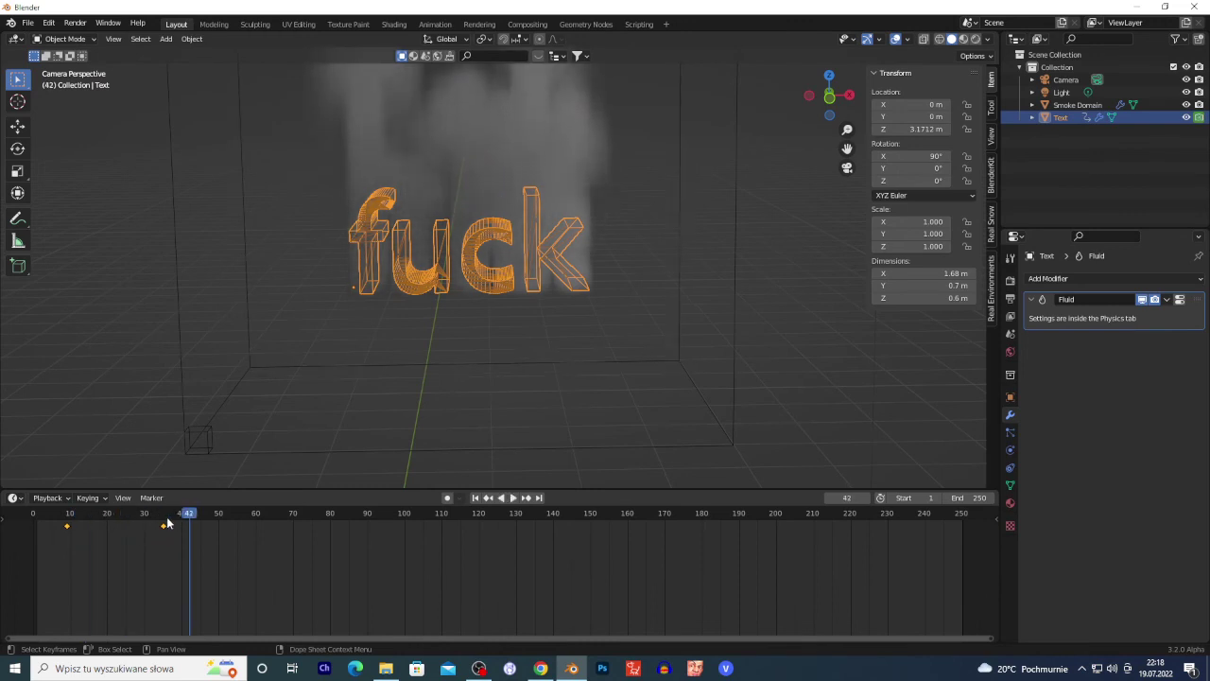
left_click(166, 516)
scroll(184, 541, "up", 3)
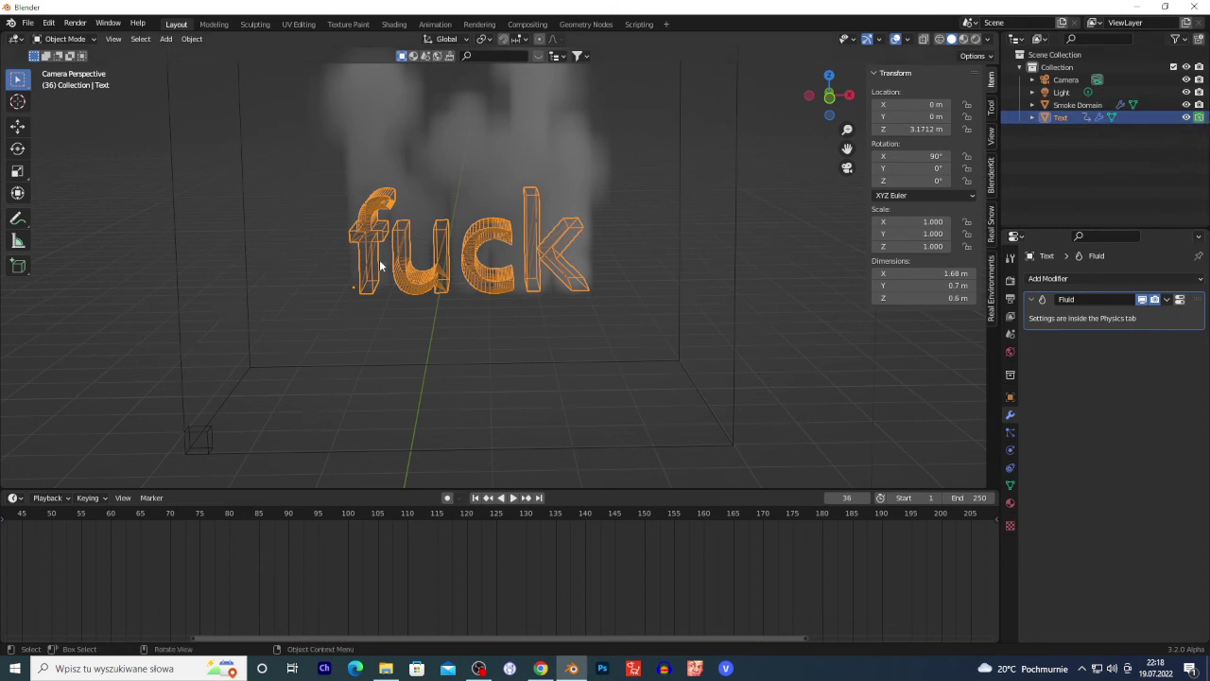
In the Shader Editor, replace the text material's Principled BSDF with a Principled Volume node beside the Material Output
left_click(15, 499)
left_click(45, 456)
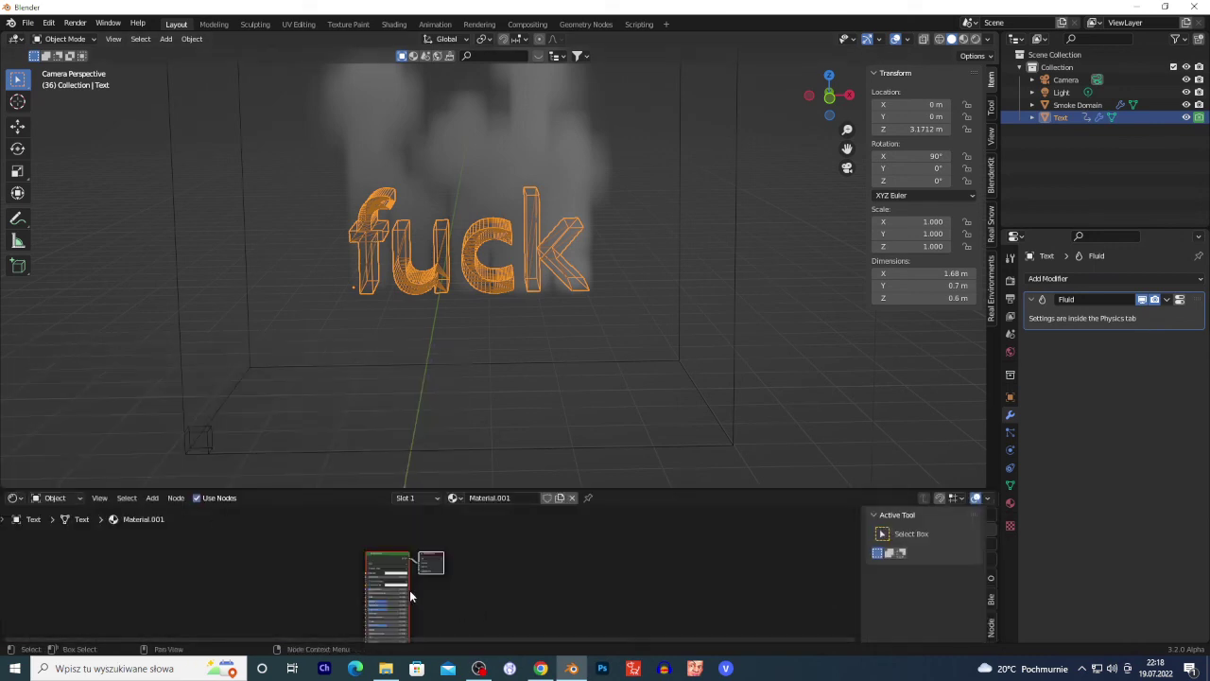
left_click(330, 551)
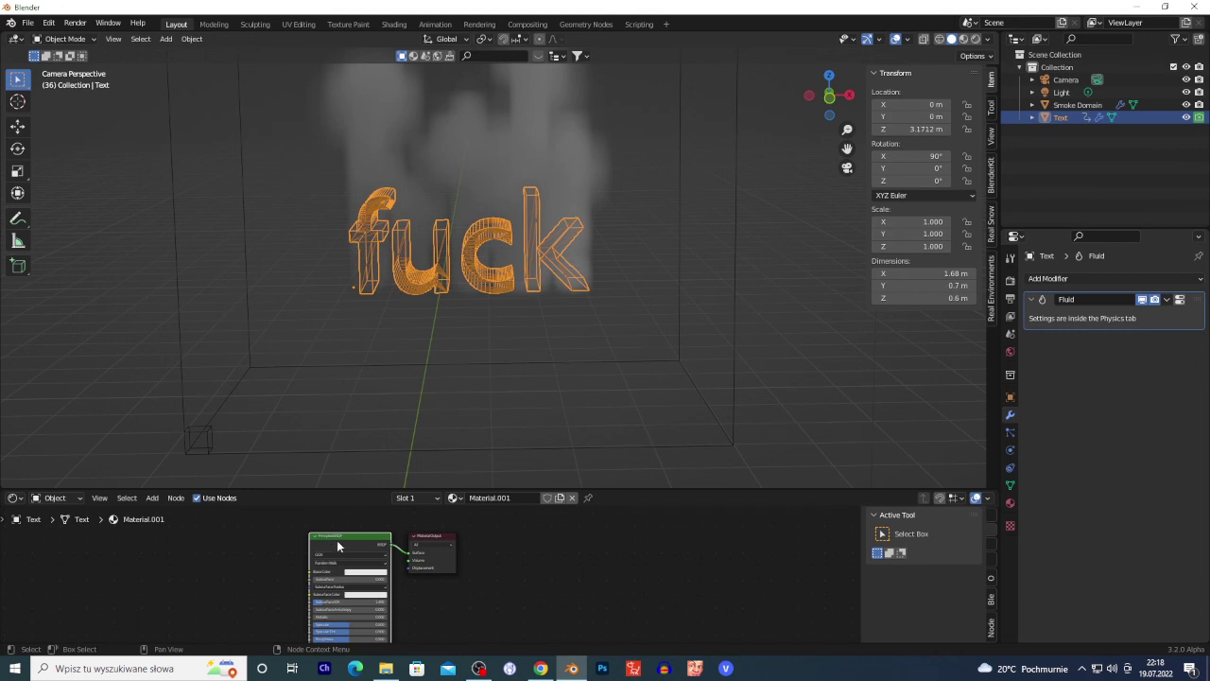
key("x")
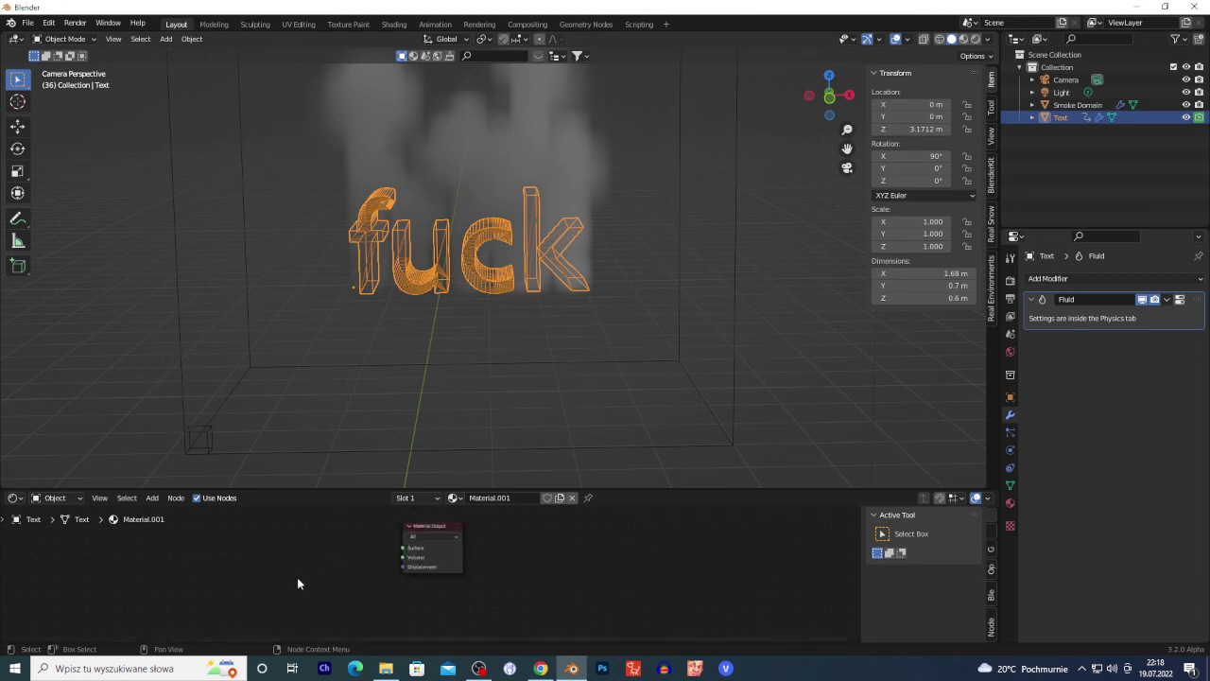
key("shift+a")
mouse_move(233, 564)
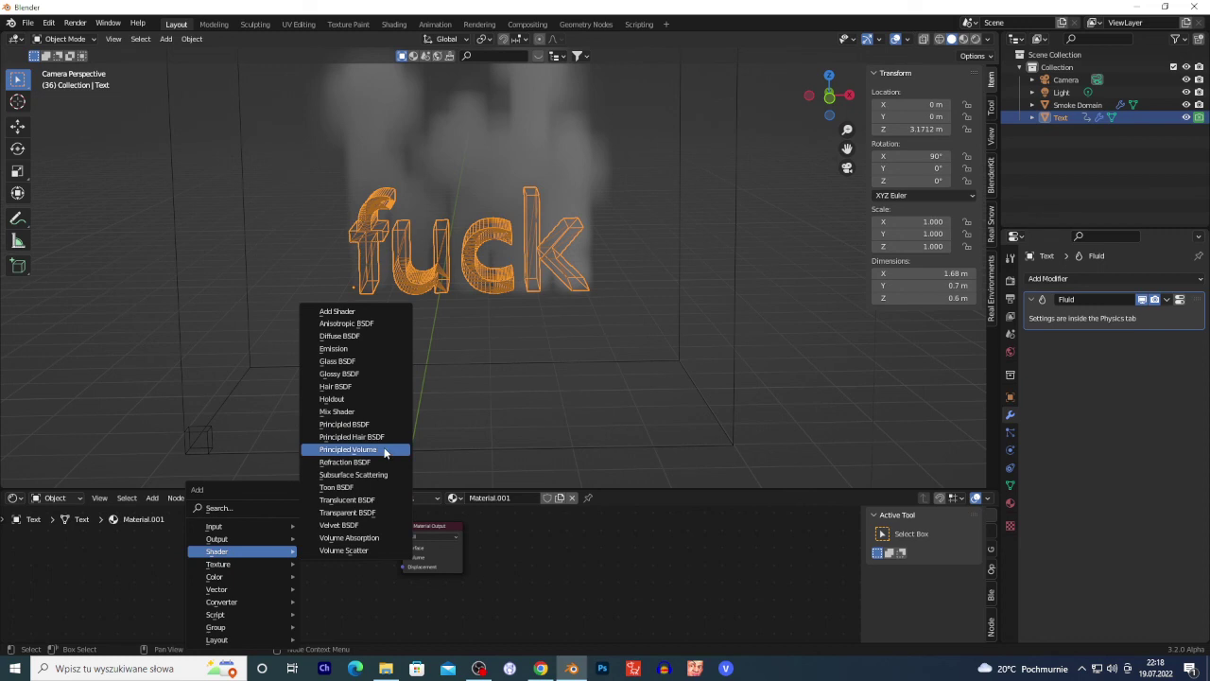
left_click(373, 450)
left_click(244, 531)
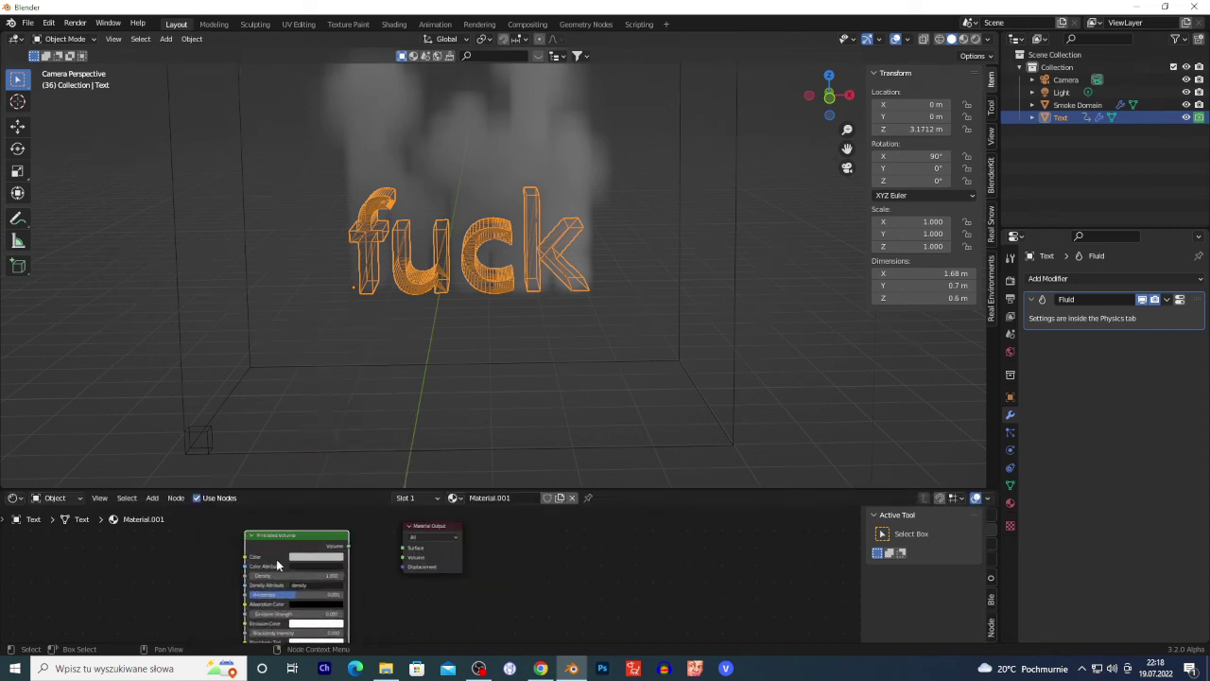
scroll(221, 536, "up", 1)
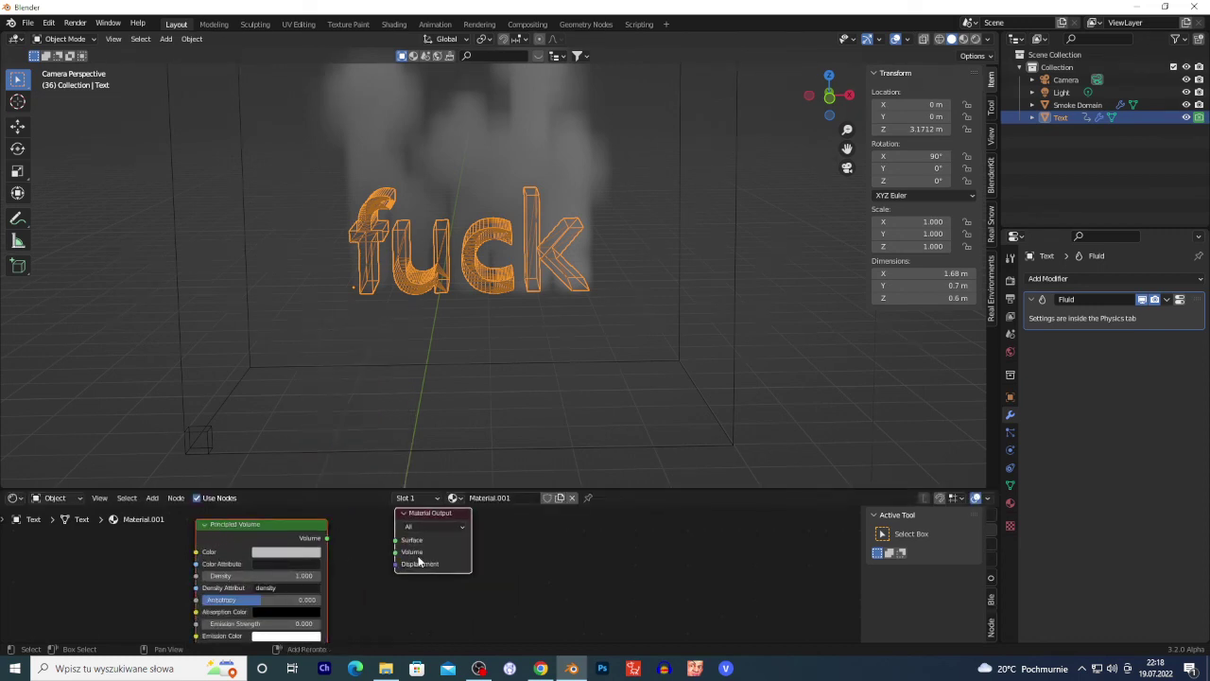
Connect the Principled Volume node to the Material Output's Volume input and set its density to 15
key("f")
key("f")
key("t")
left_click(17, 571)
left_click_drag(386, 535, 376, 553)
left_click(17, 521)
scroll(142, 570, "up", 2)
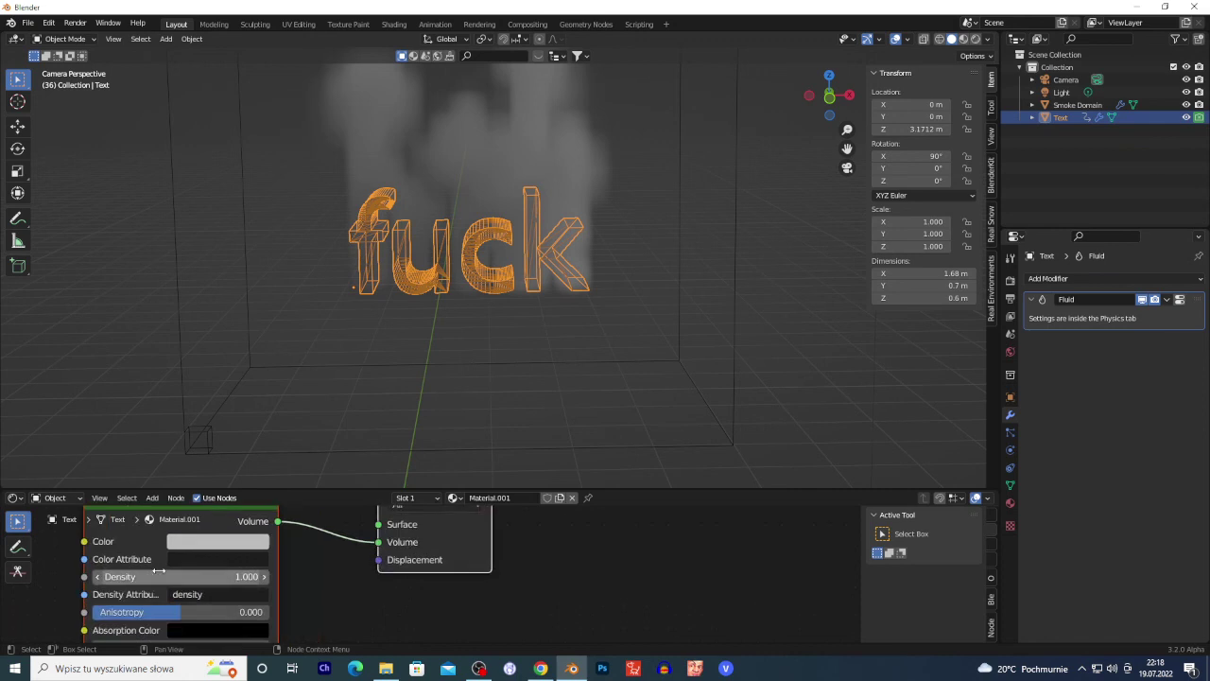
left_click_drag(152, 576, 460, 376)
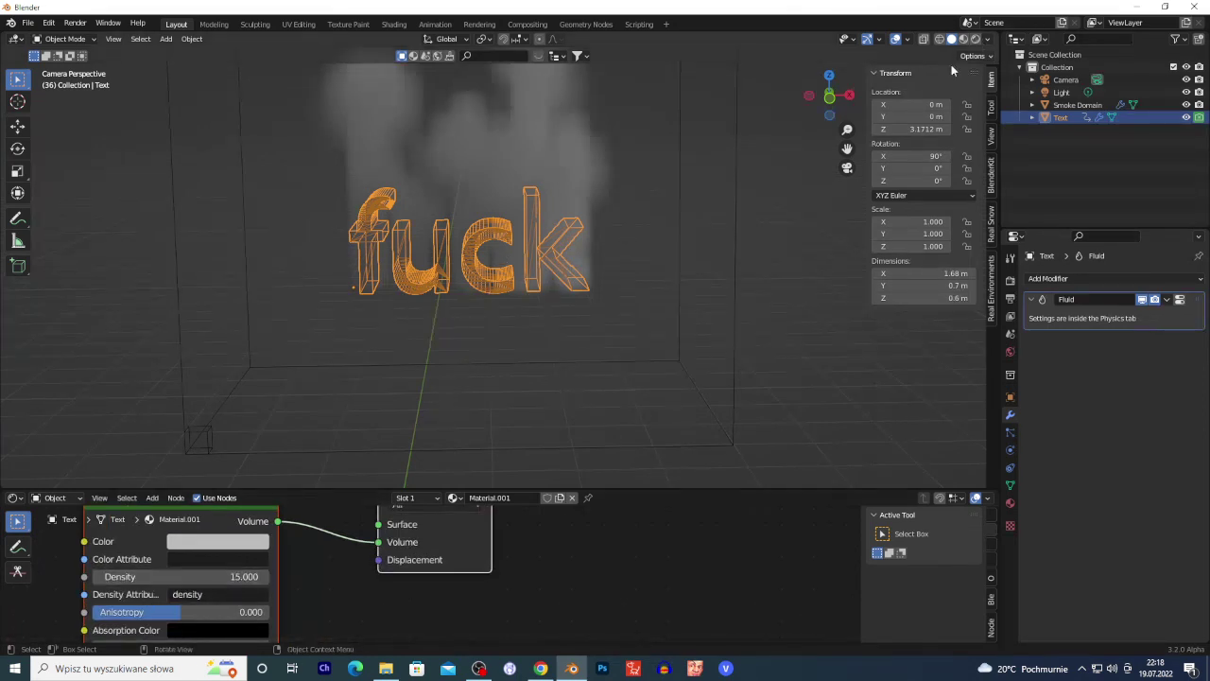
Restore the Timeline in the lower area, check the text's visibility keyframes there, and leave the text deselected
left_click(781, 370)
left_click(13, 497)
left_click(13, 497)
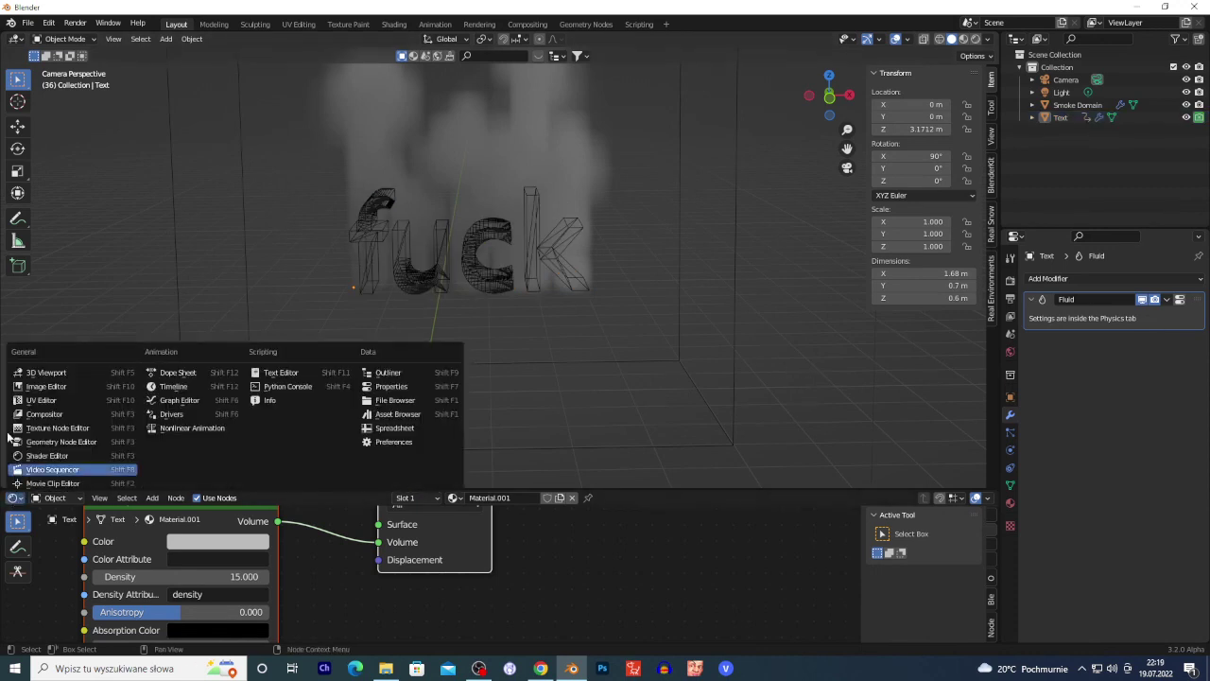
left_click(189, 388)
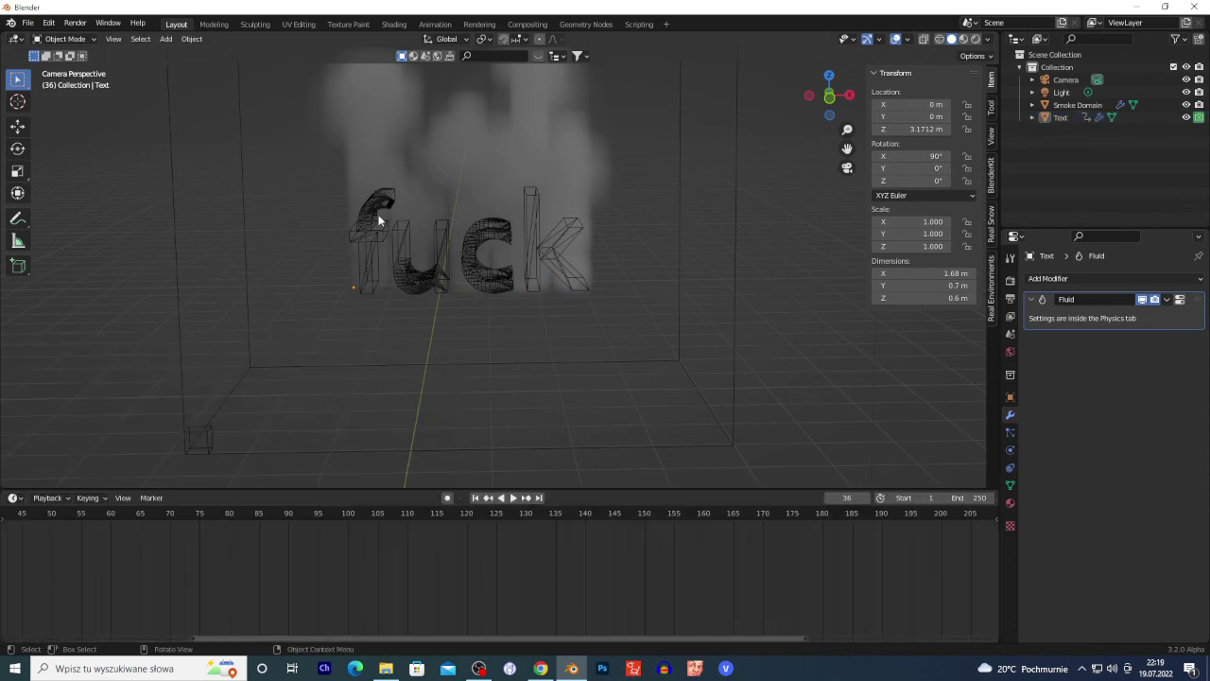
scroll(110, 547, "down", 4)
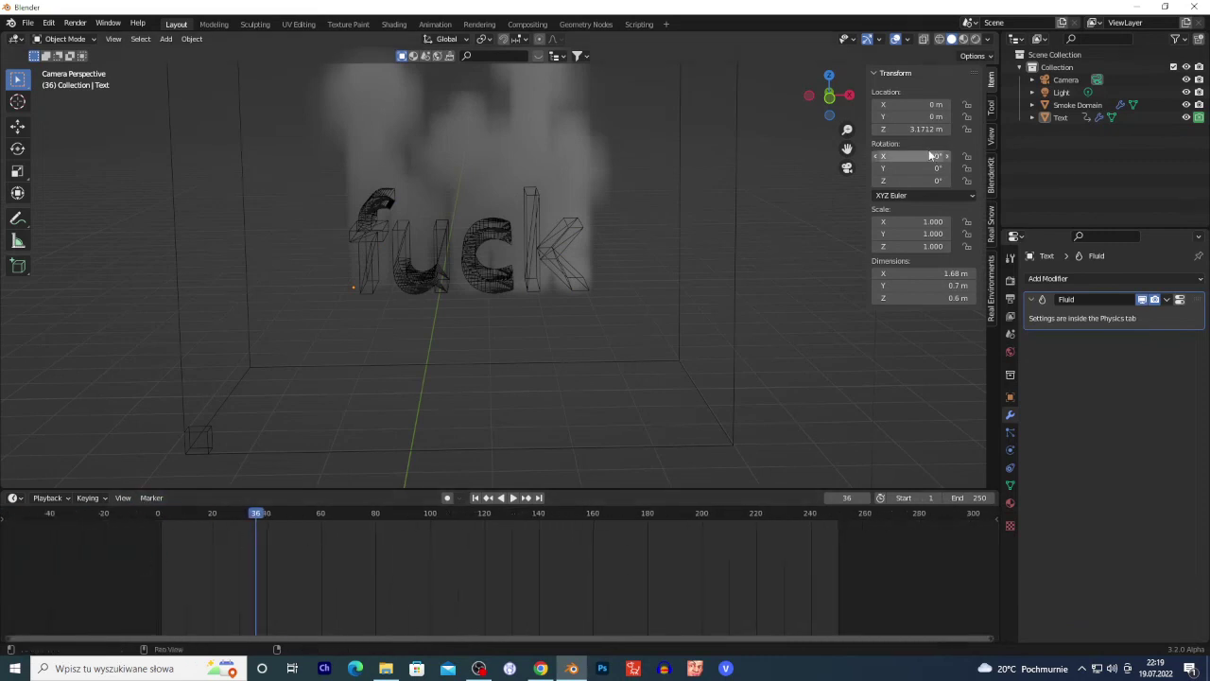
left_click(457, 237)
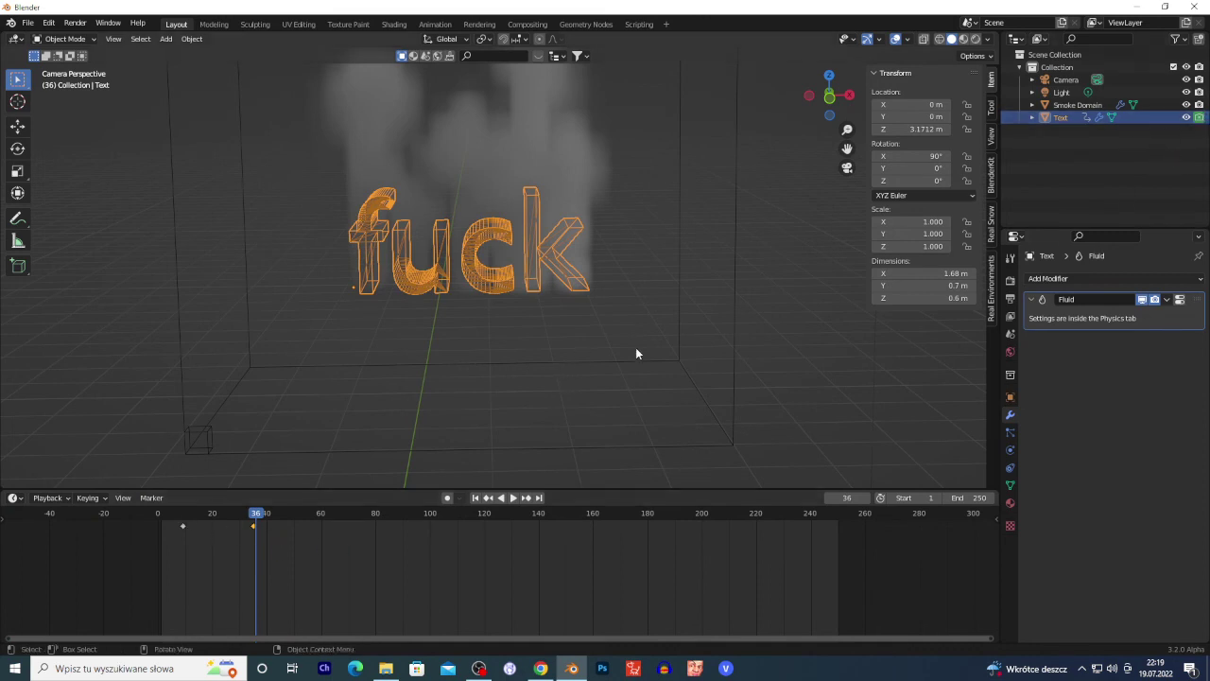
left_click(367, 298)
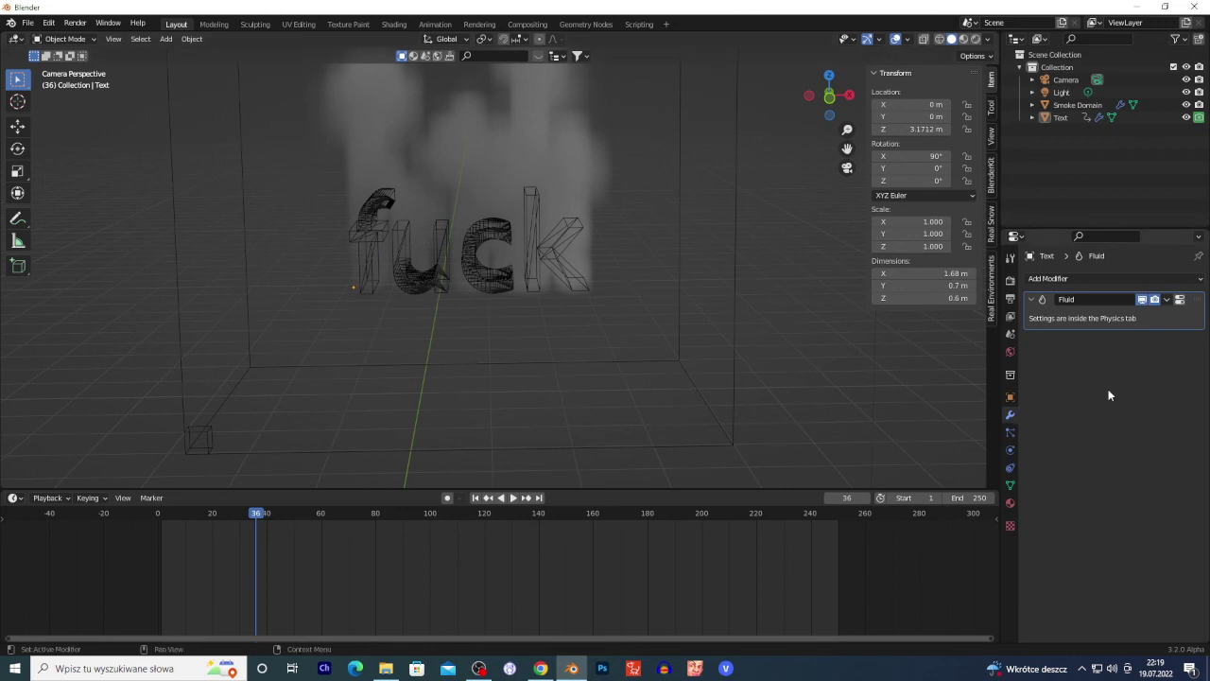
left_click(479, 668)
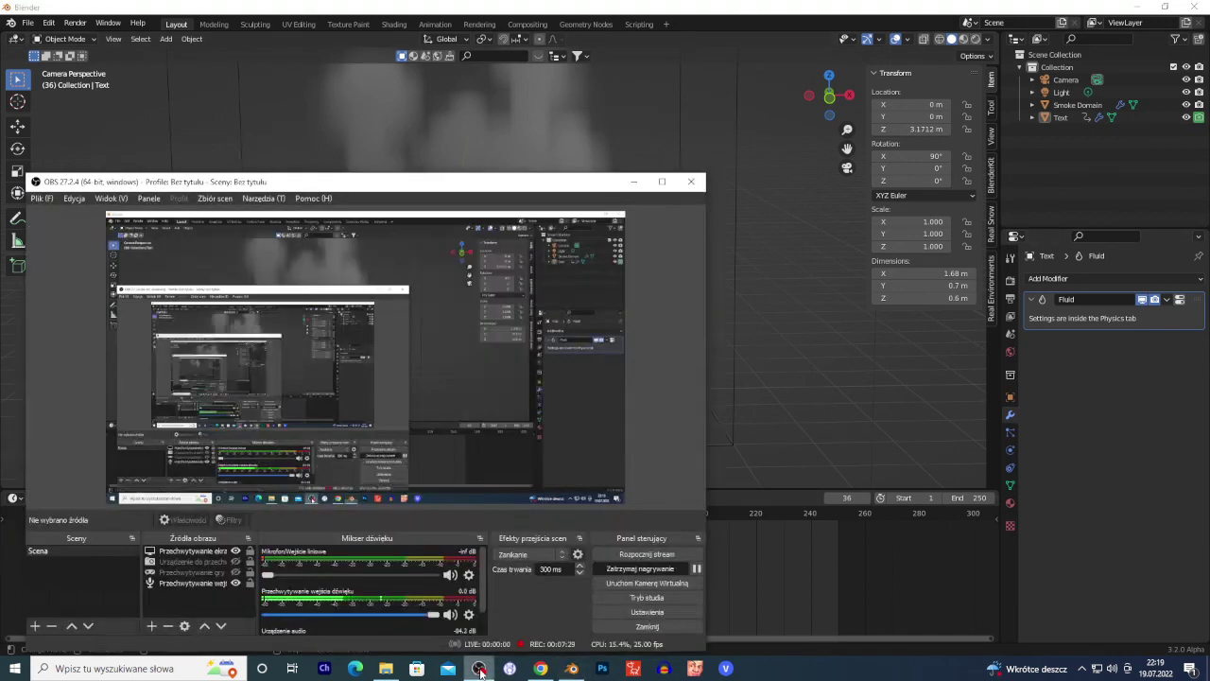